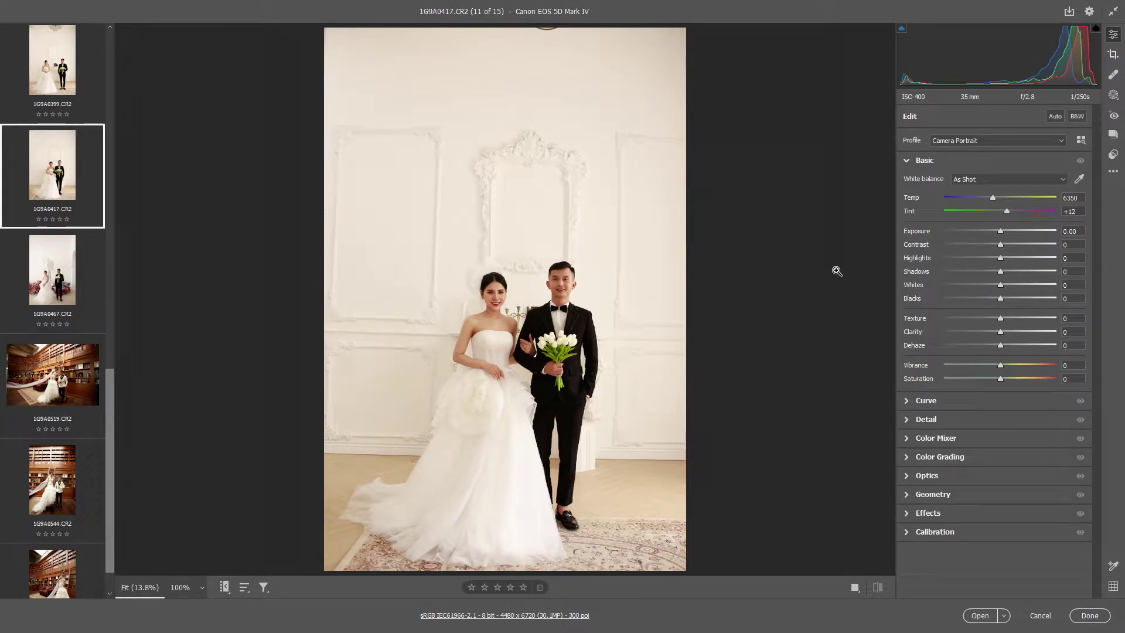
Step: Apply the preset "TM tone màu cực trong" to photo 1G9A0417.CR2
scroll(73, 268, up, 1)
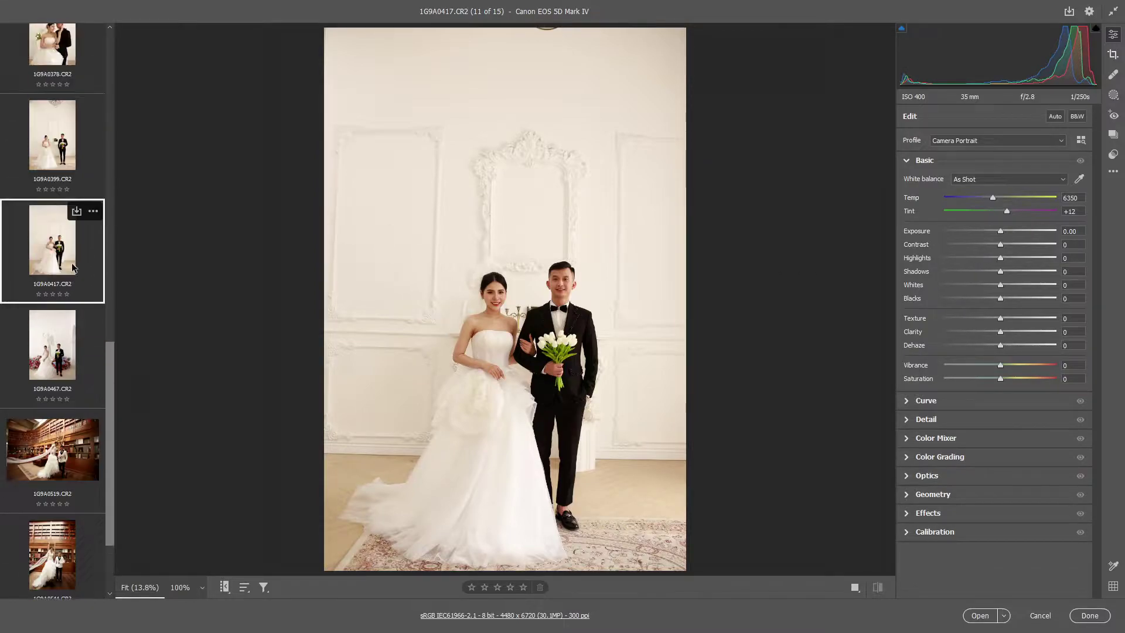
scroll(65, 117, up, 1)
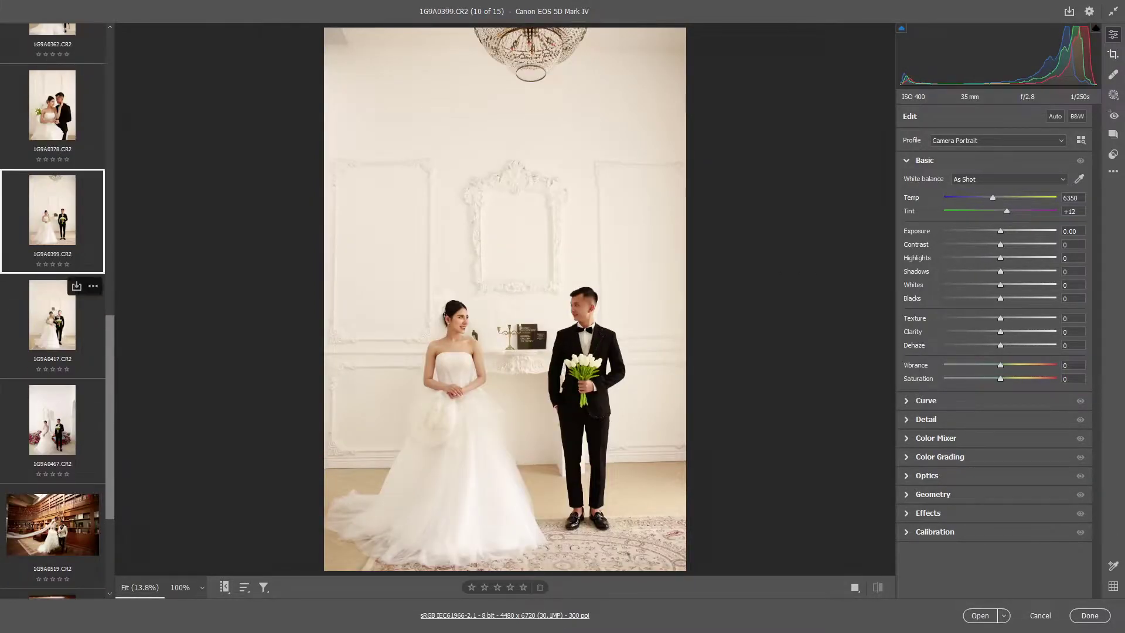
click(1113, 154)
drag(1098, 218, 1091, 436)
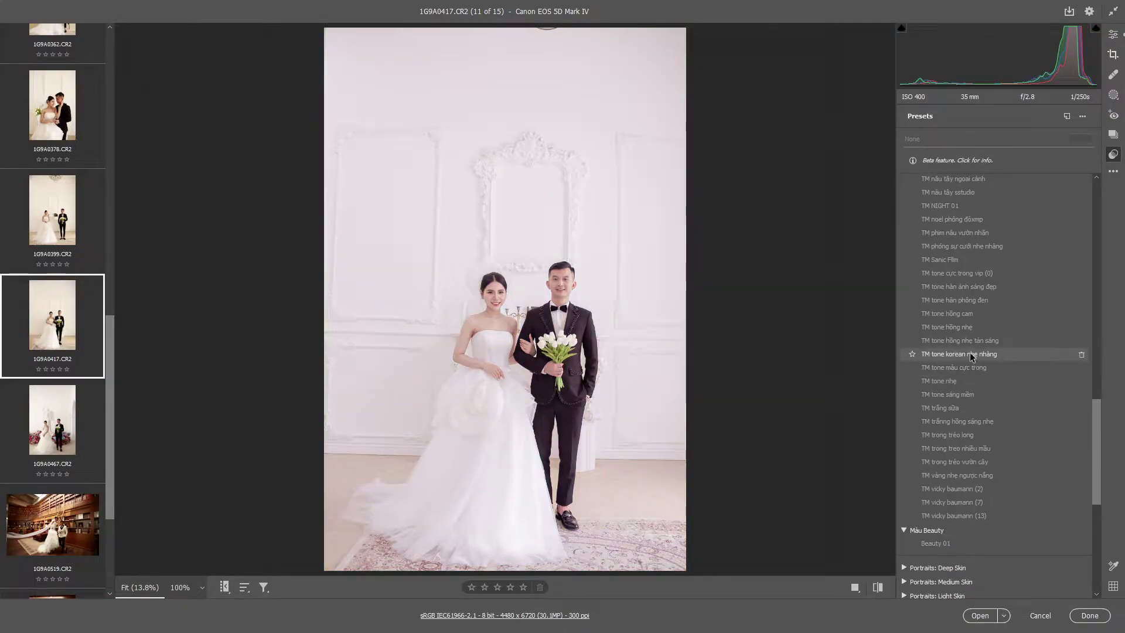
click(973, 354)
click(966, 368)
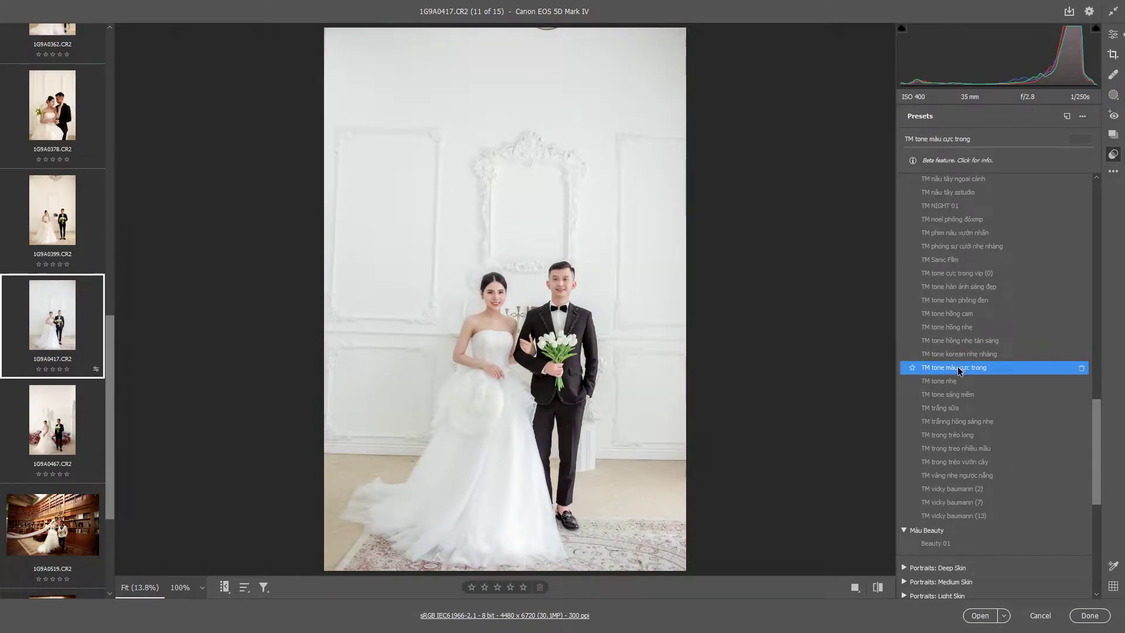
click(959, 369)
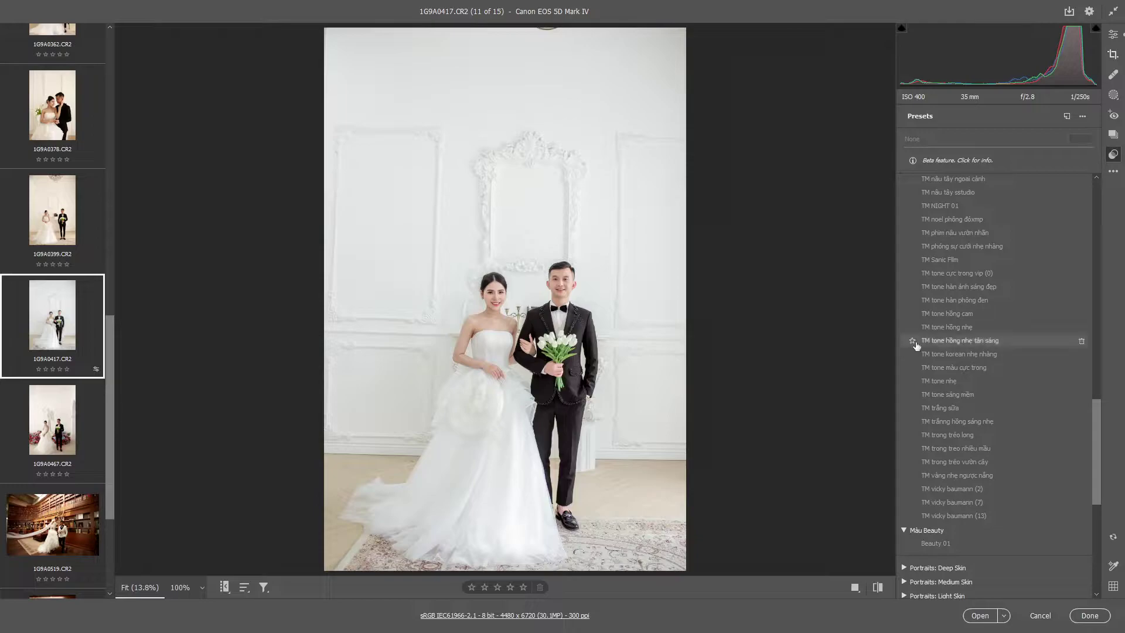
click(966, 369)
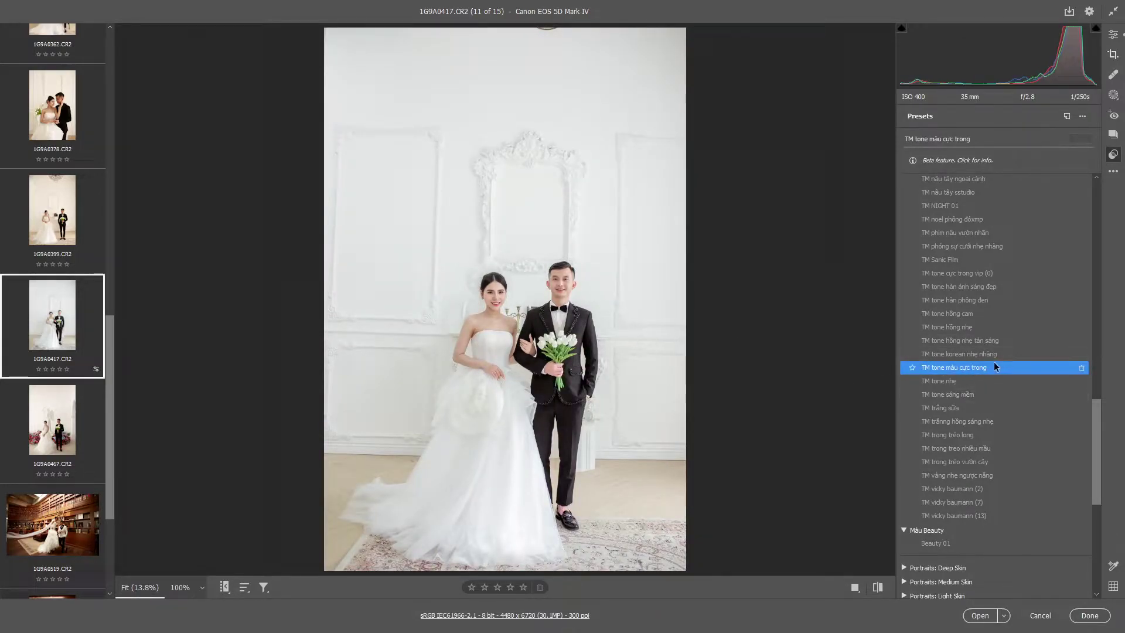
drag(565, 302, 650, 302)
Step: Set the photo's sharpening radius to 1.3, noise reduction to 25 and color noise reduction to 55, inspecting the groom's face
click(1113, 35)
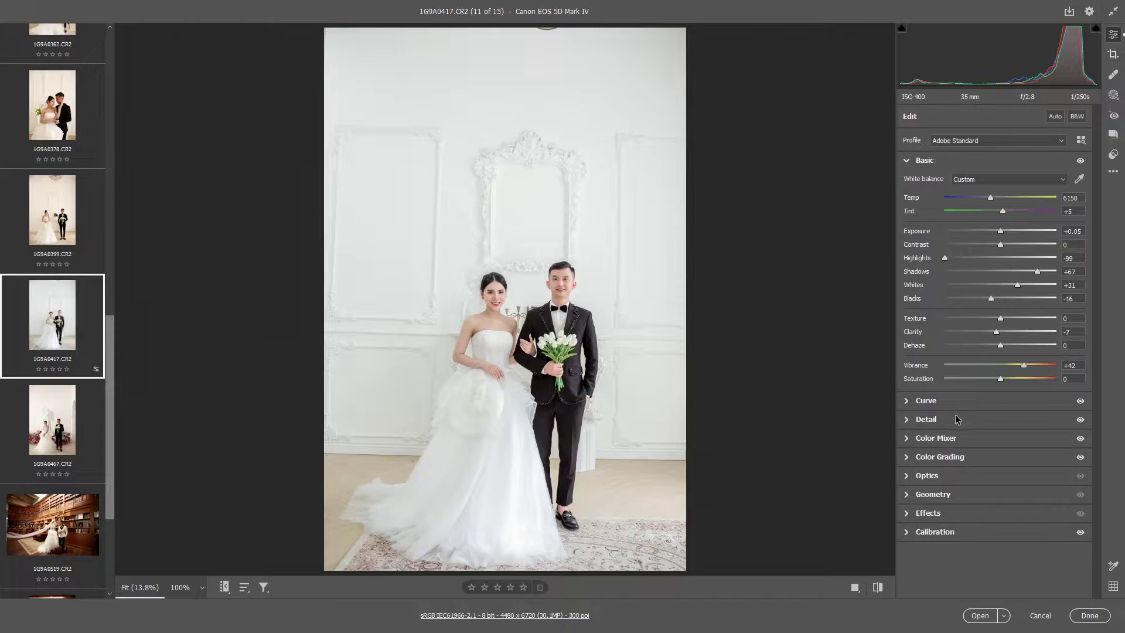
click(927, 420)
drag(990, 229, 983, 230)
drag(969, 277, 972, 277)
drag(970, 325, 1001, 325)
click(575, 297)
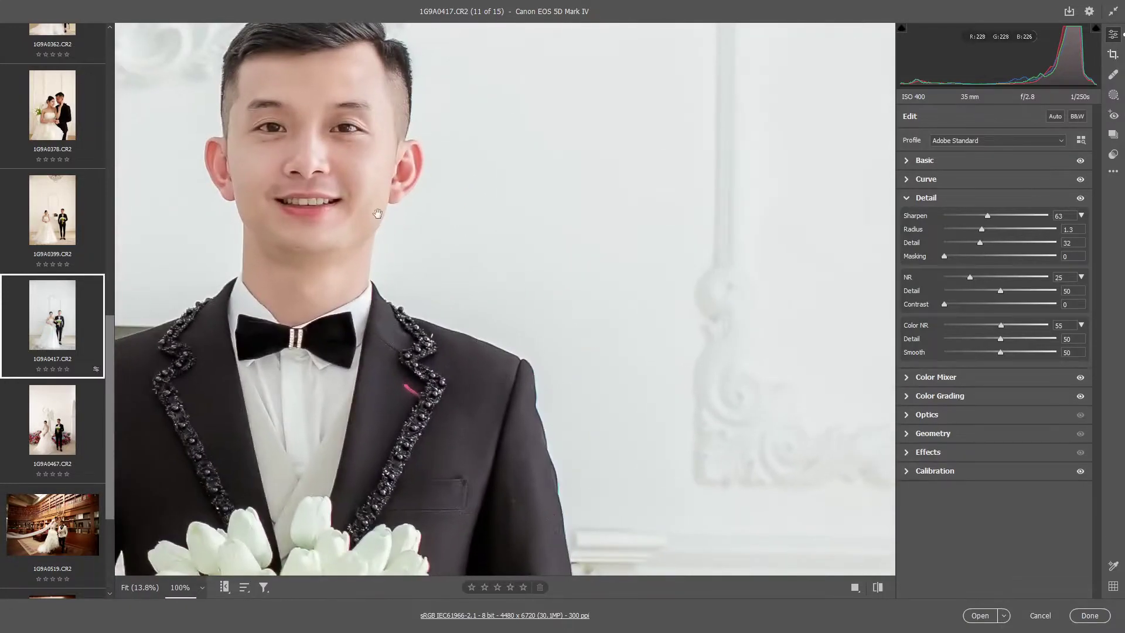
drag(512, 214, 641, 264)
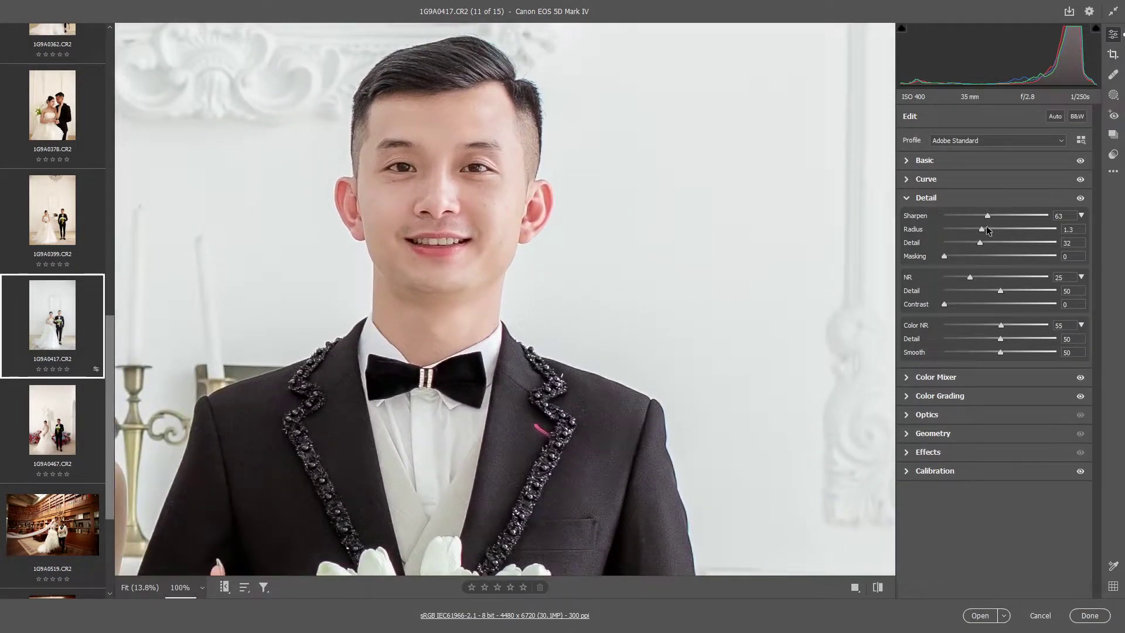
Step: Lower the sharpening Detail to 20 and check the couple's faces up close
drag(980, 242, 964, 245)
click(581, 243)
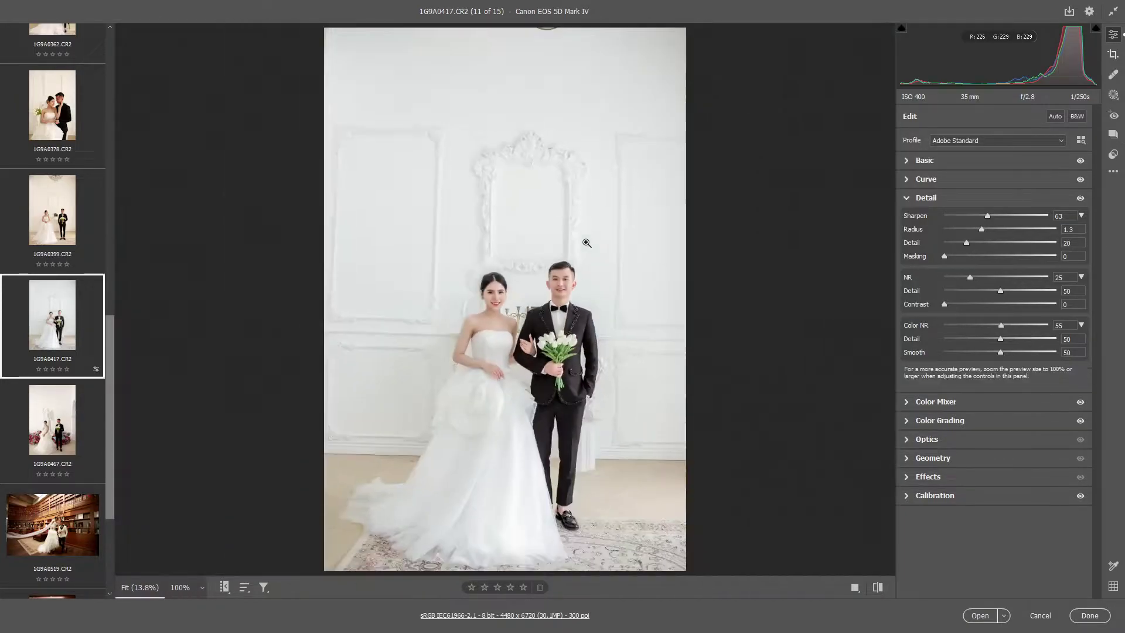
click(516, 282)
drag(516, 283, 679, 195)
click(680, 195)
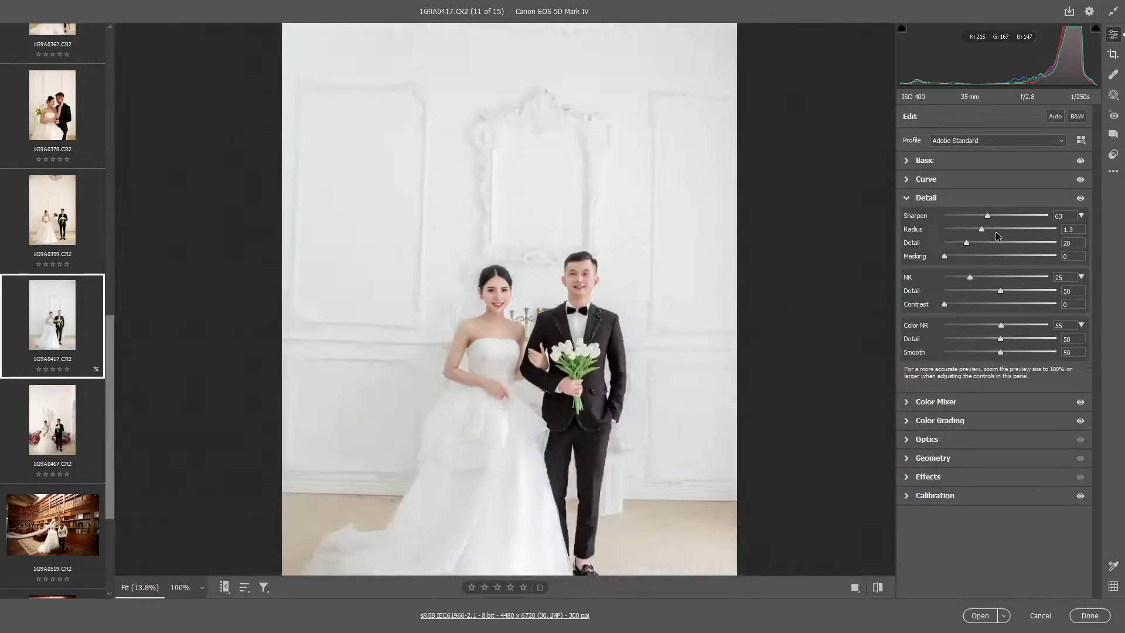
Step: Set the photo's Shadows to +19 and Blacks to -1, checking the couple up close
click(925, 160)
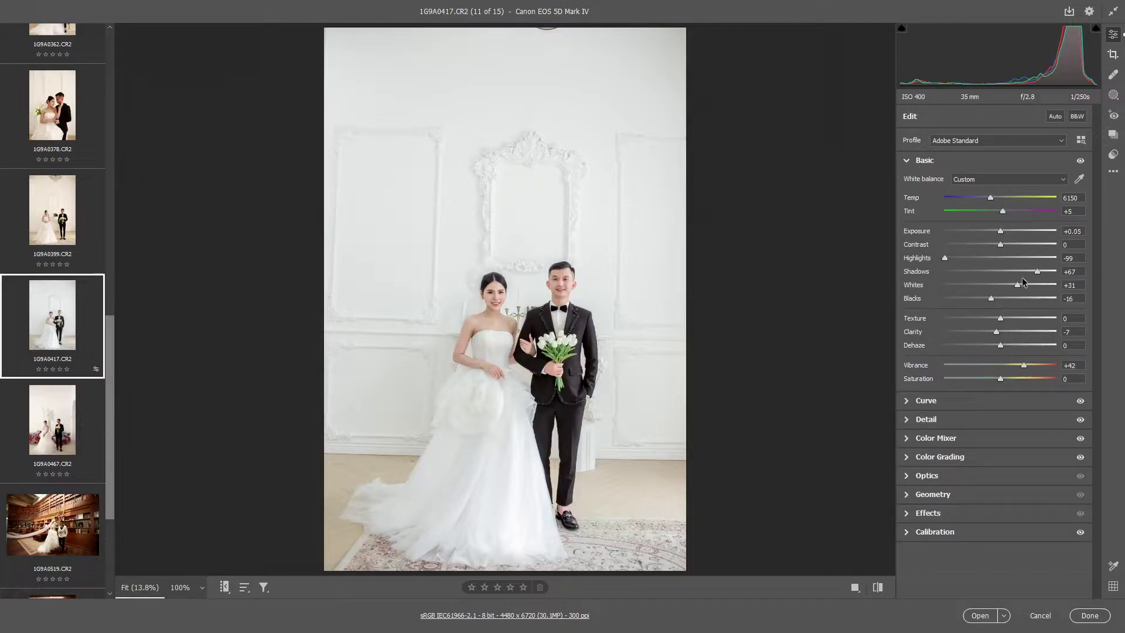
drag(1038, 271, 1017, 274)
click(729, 311)
click(462, 322)
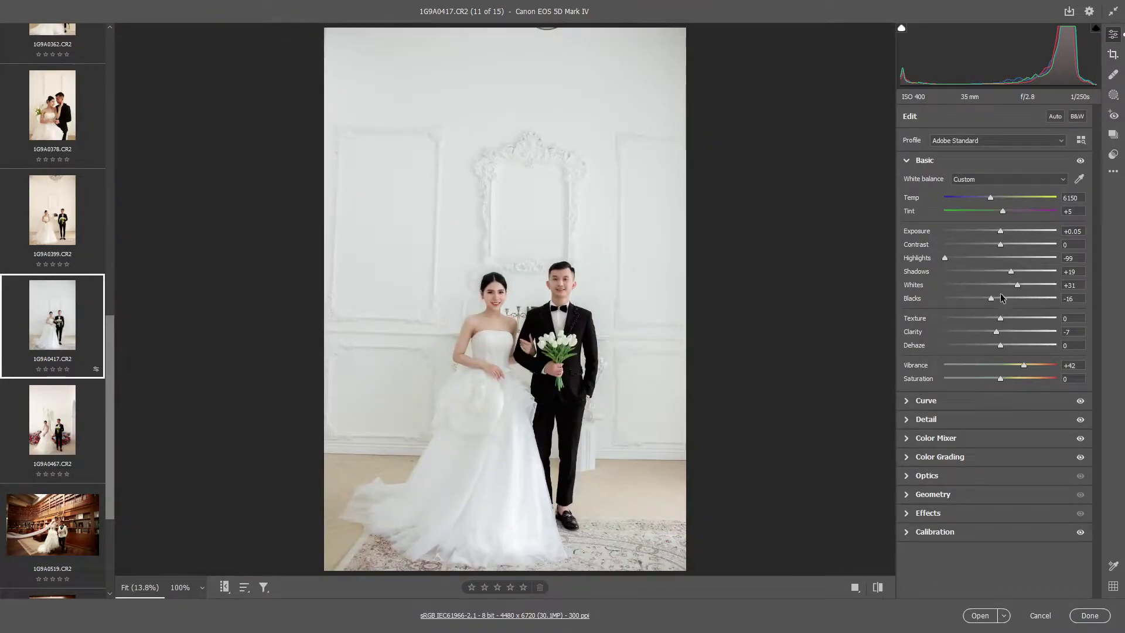
click(1000, 299)
click(494, 305)
click(527, 298)
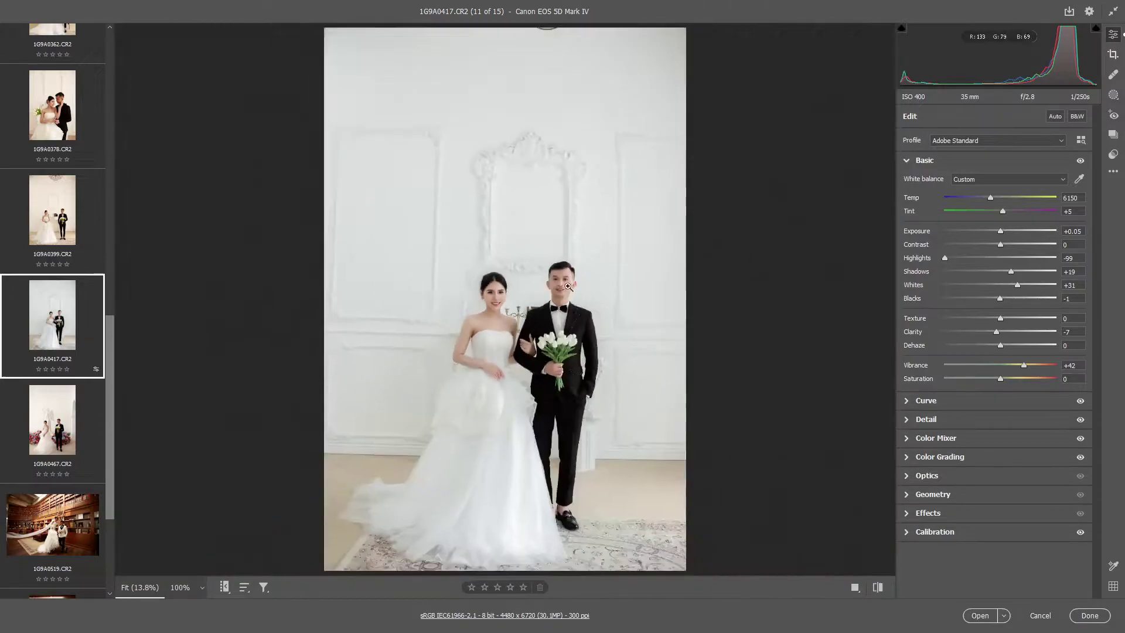
Step: Set Highlights to -84 and Whites to -16 on photo 1G9A0417.CR2
drag(938, 264, 932, 264)
drag(1020, 285, 995, 286)
click(955, 258)
drag(996, 286, 993, 284)
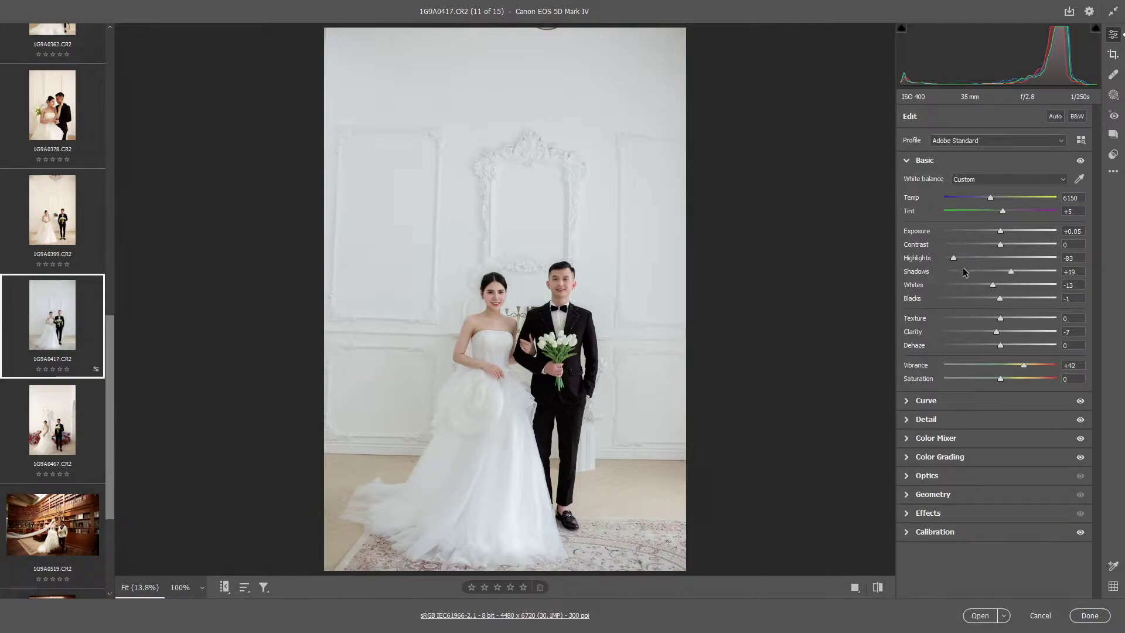
mouse_move(972, 264)
mouse_down()
mouse_move(1049, 273)
mouse_move(915, 259)
mouse_move(952, 258)
mouse_up()
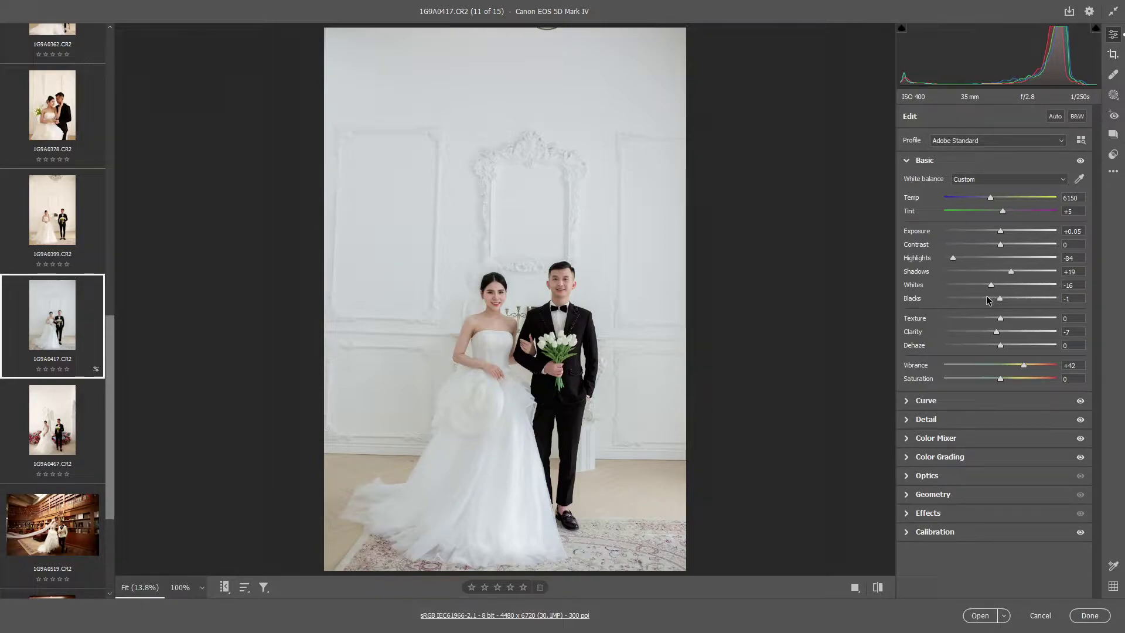
Step: Try brighter tones with Highlights at -37 and Whites at +2, and check both faces at full size
click(466, 301)
drag(967, 257, 972, 258)
click(721, 287)
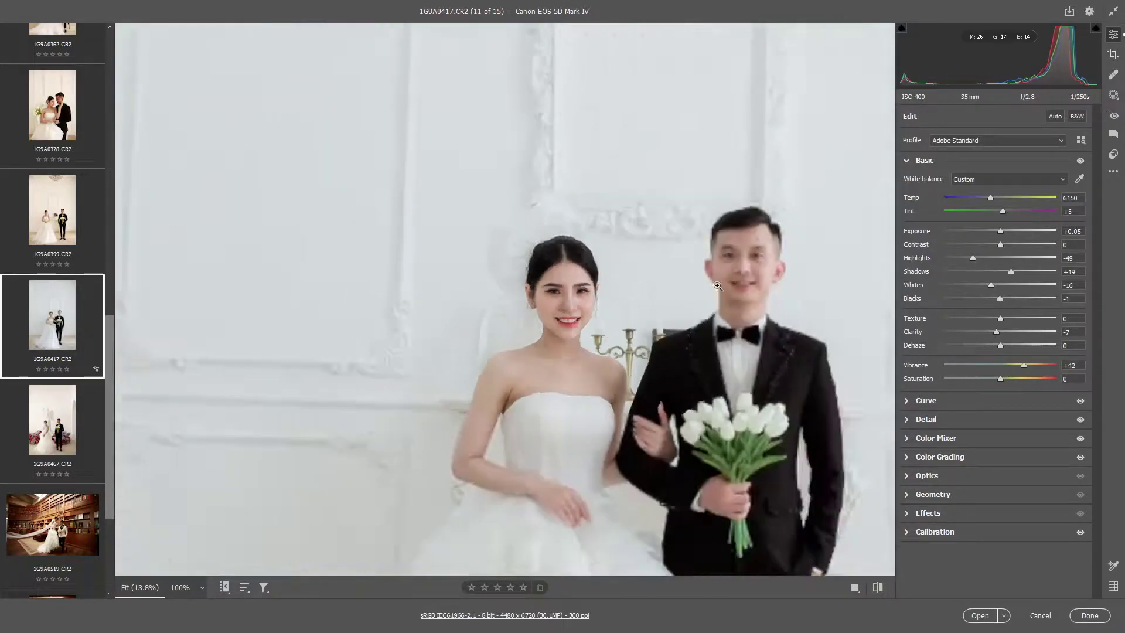
click(1001, 285)
drag(973, 258, 980, 257)
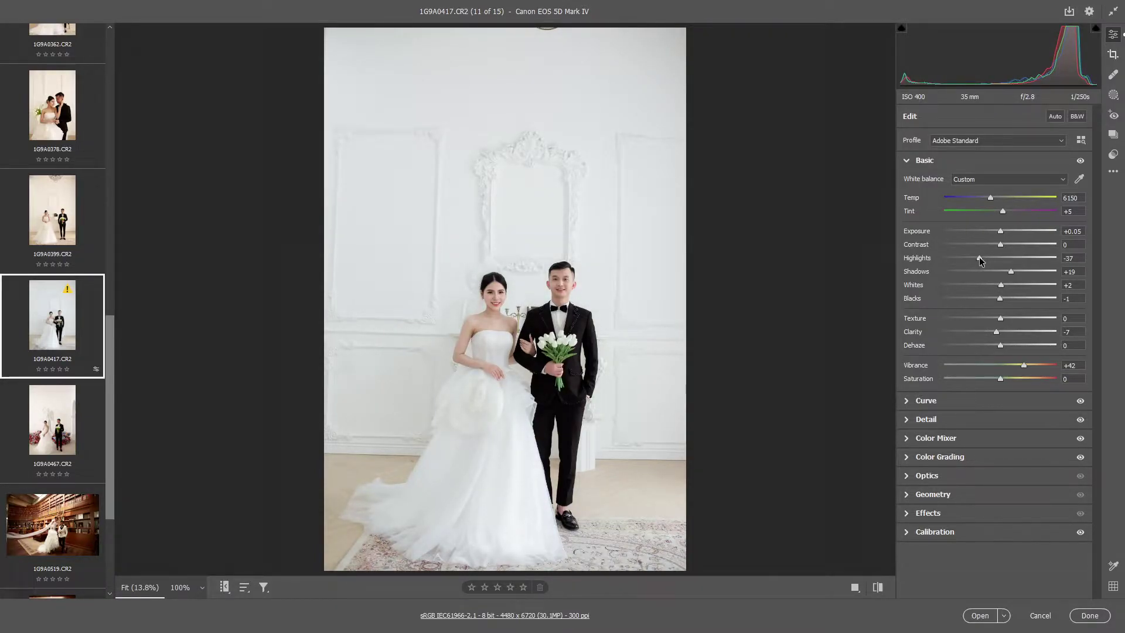
click(563, 289)
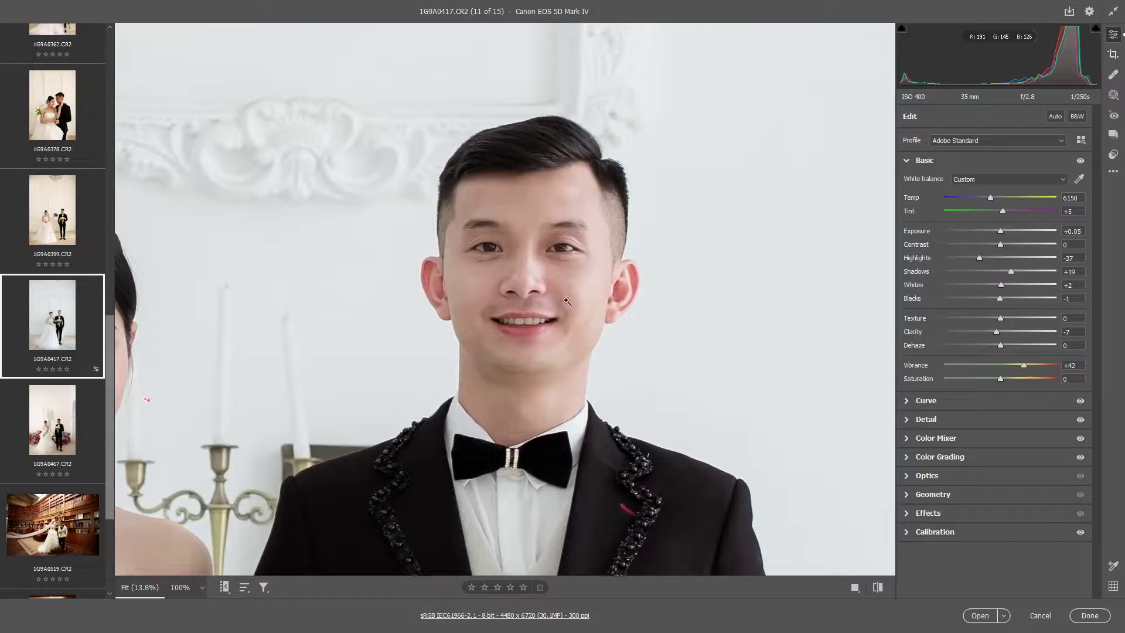
click(566, 300)
click(503, 302)
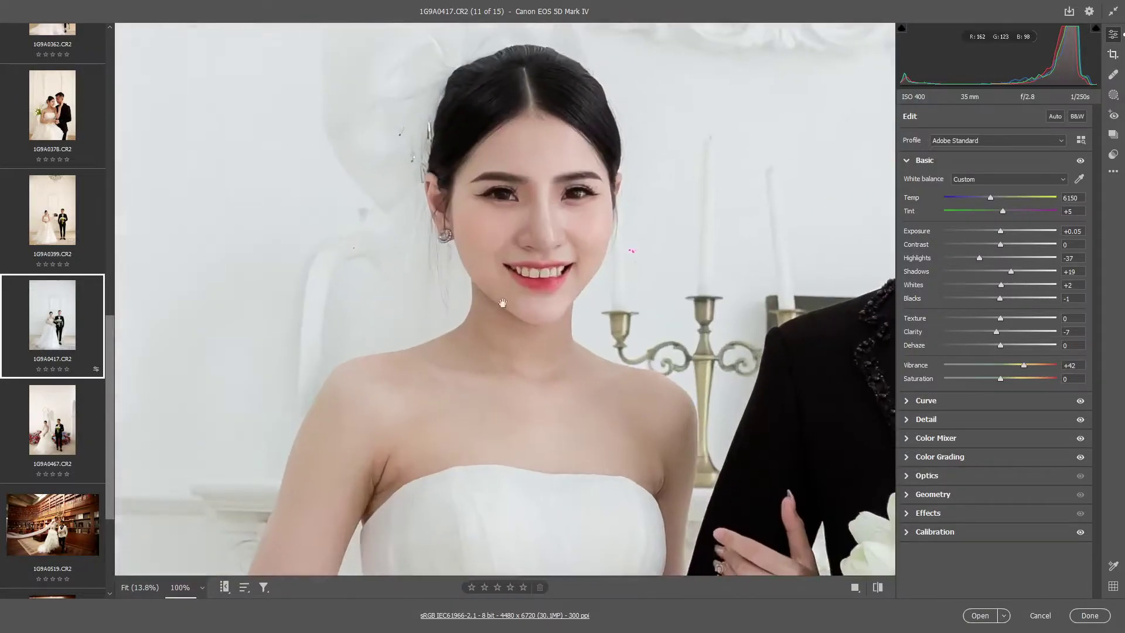
click(614, 286)
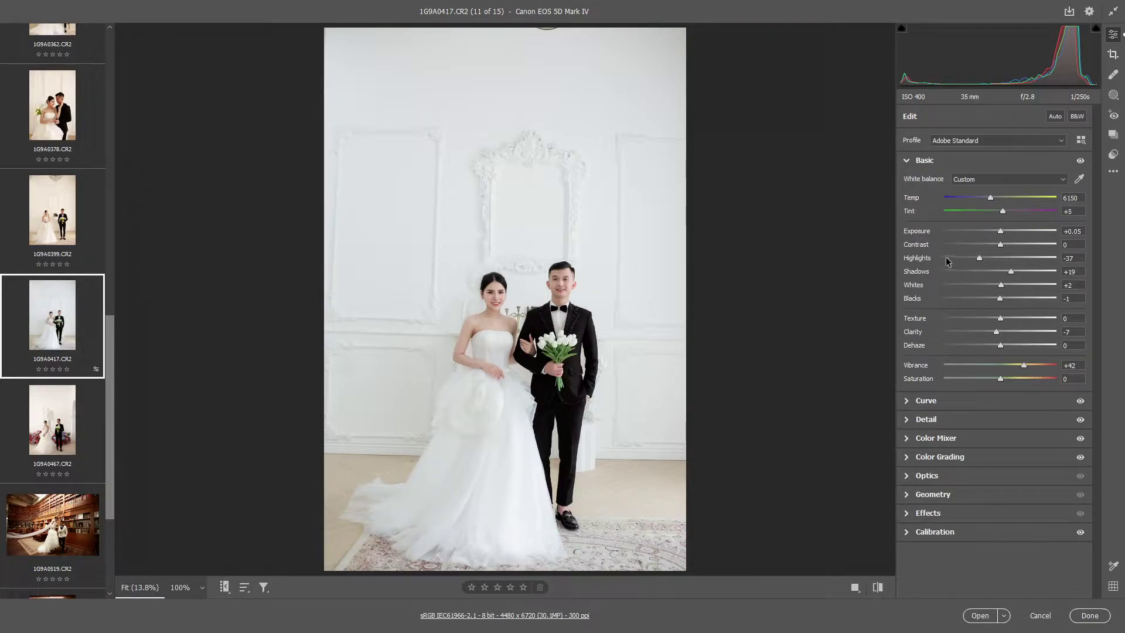
Step: Set Highlights to -82 and Whites to -15, and check the couple up close
mouse_move(947, 260)
mouse_down()
mouse_move(990, 285)
mouse_move(954, 260)
mouse_up()
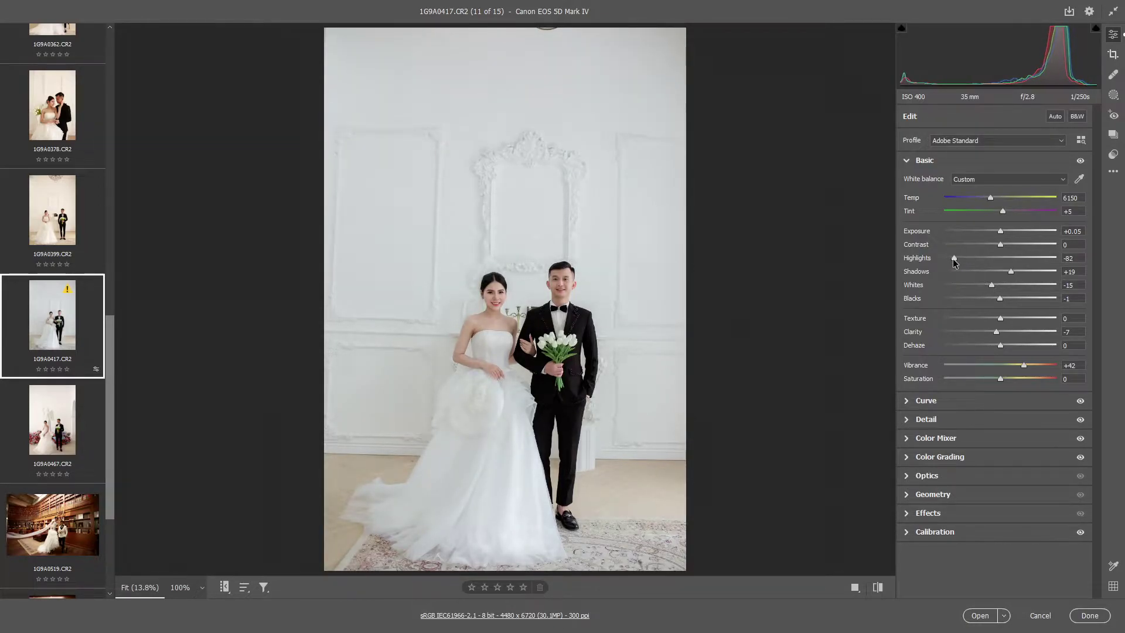
click(525, 309)
click(533, 301)
Step: Warm the photo's white balance to a temperature of 6700 and check the bride's skin tone
drag(990, 199, 998, 201)
click(995, 206)
text(6700)
click(545, 324)
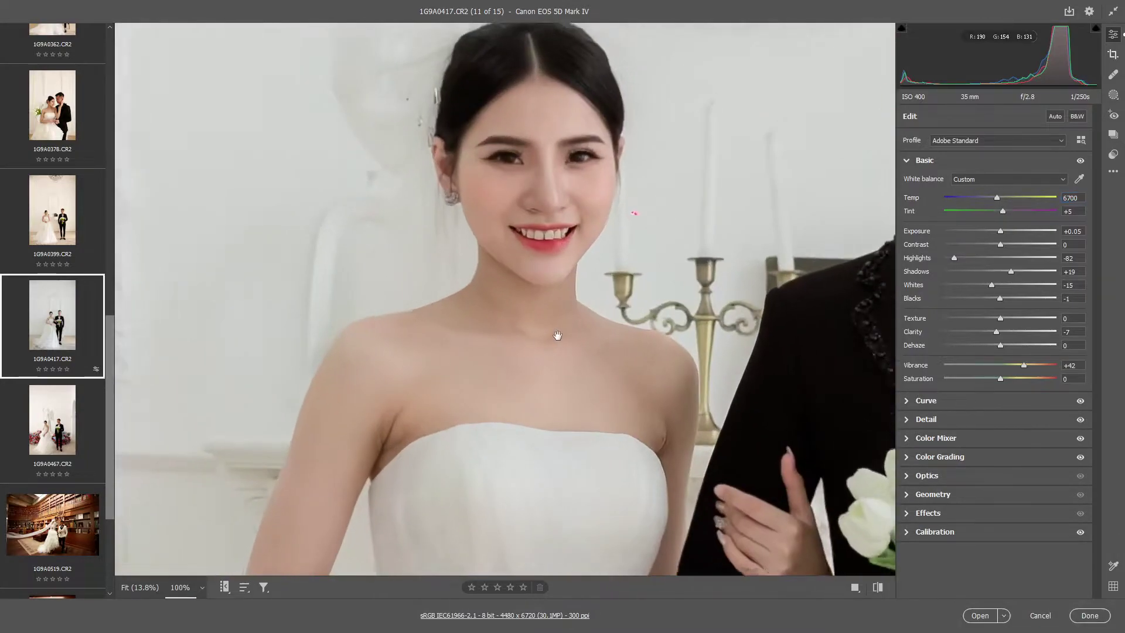
click(630, 321)
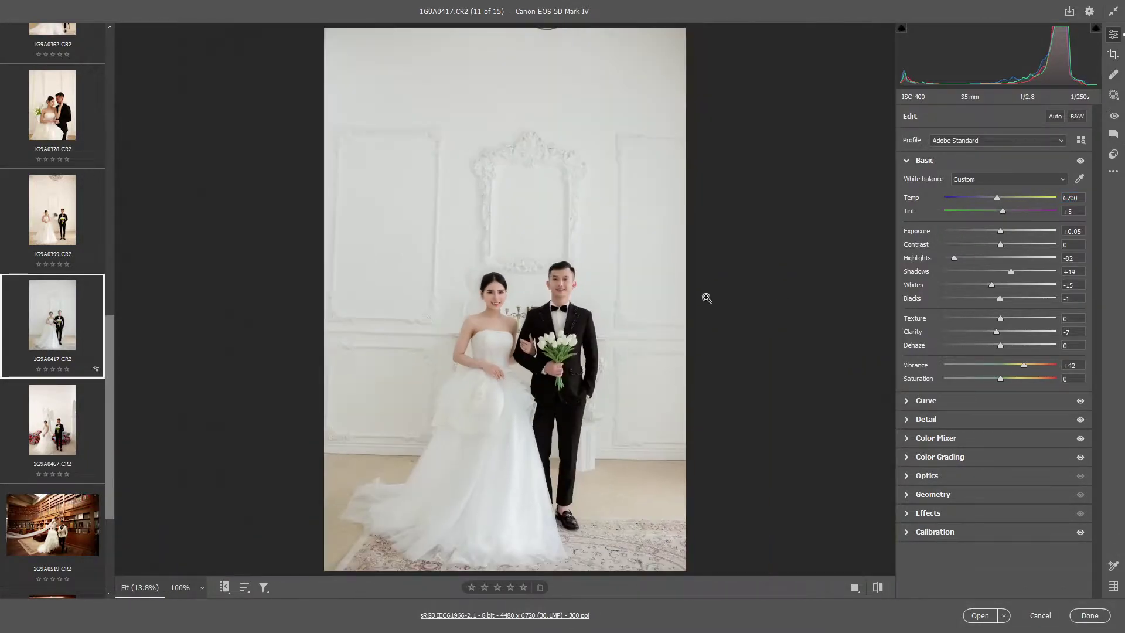
Step: Synchronize the settings of 1G9A0417.CR2 to photo 1G9A0467.CR2 and open the latter
ctrl+click(69, 415)
key(alt)
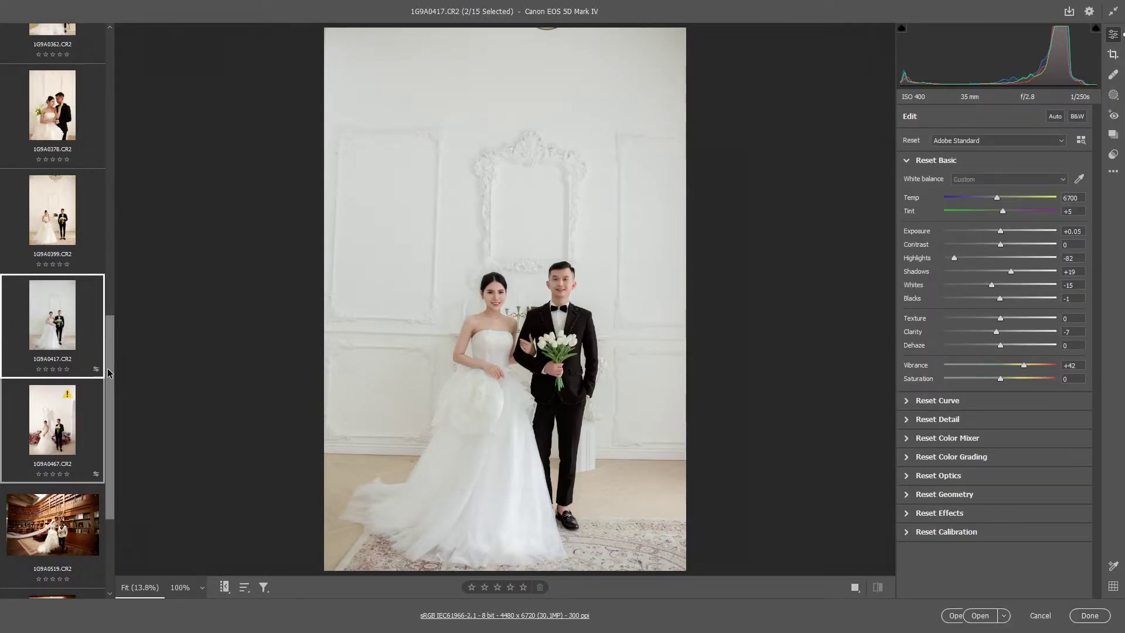
click(61, 440)
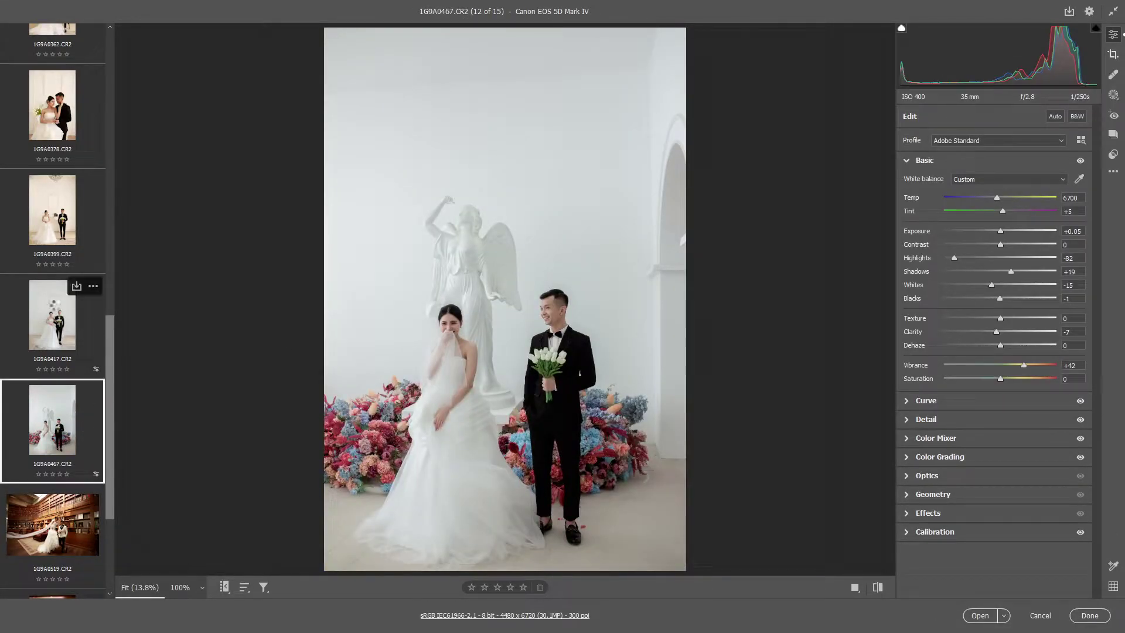
Step: Copy the settings of 1G9A0417.CR2 to the preceding white-room photos, including 1G9A0362, 1G9A0378 and 1G9A0399
click(53, 316)
scroll(53, 235, up, 4)
shift+click(47, 116)
key(alt)
key(ctrl+alt+v)
scroll(77, 398, down, 3)
Step: On photo 1G9A0467.CR2, set Temp to 7400, Highlights to -84, Shadows to +30, Blacks to +12 and Clarity to +11
click(86, 437)
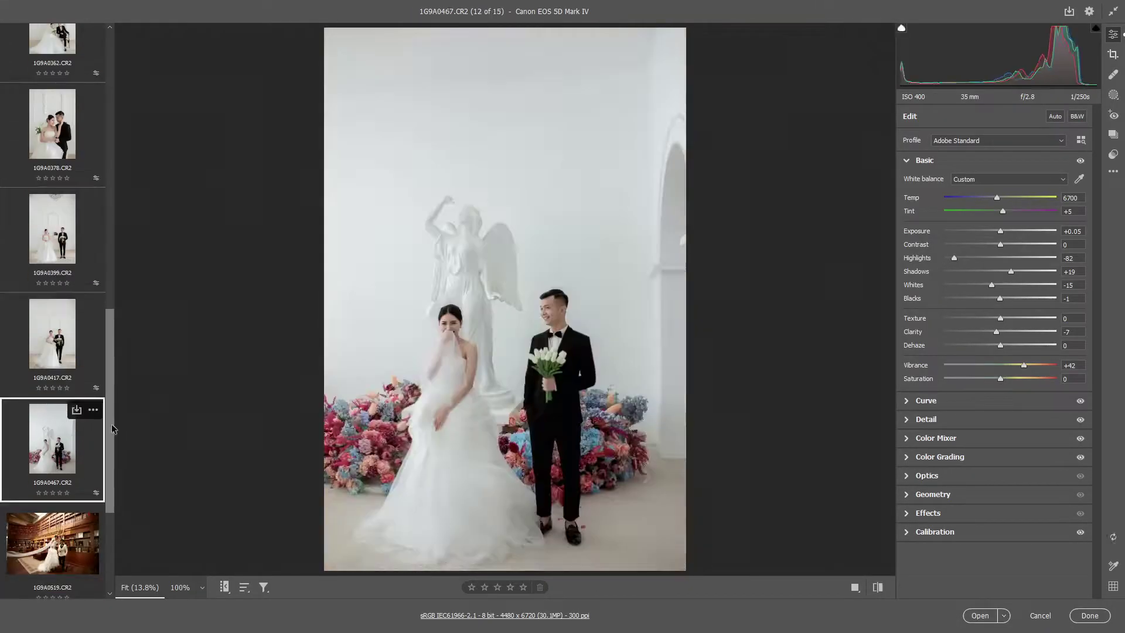
drag(1002, 200, 1005, 200)
mouse_move(1026, 273)
mouse_down()
mouse_move(1008, 297)
mouse_move(1015, 268)
mouse_up()
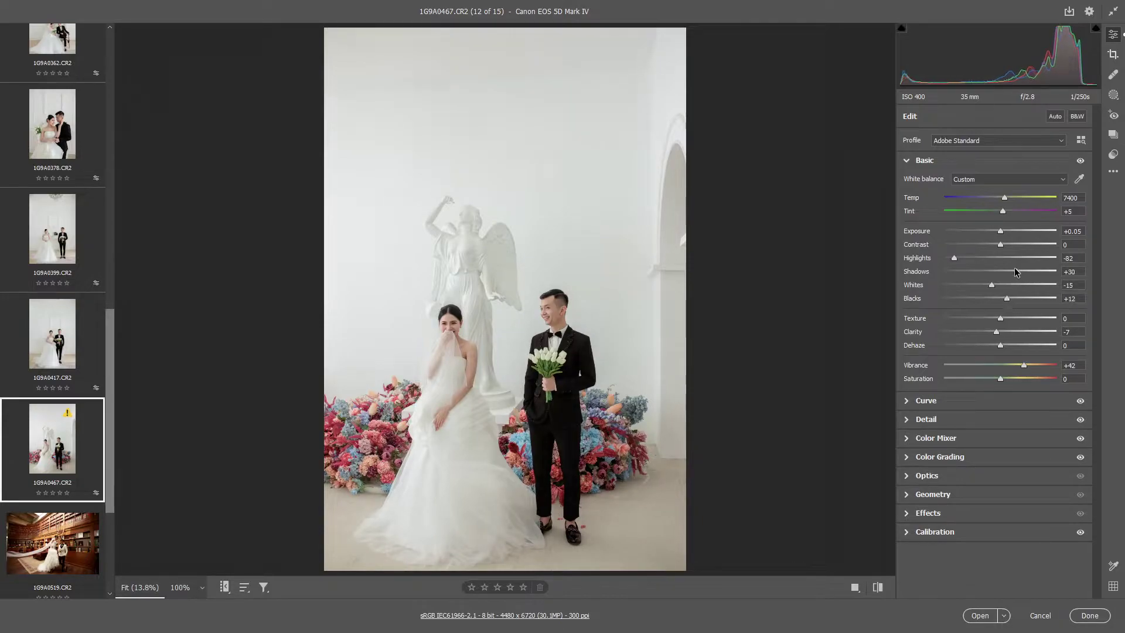
drag(1000, 331, 1008, 335)
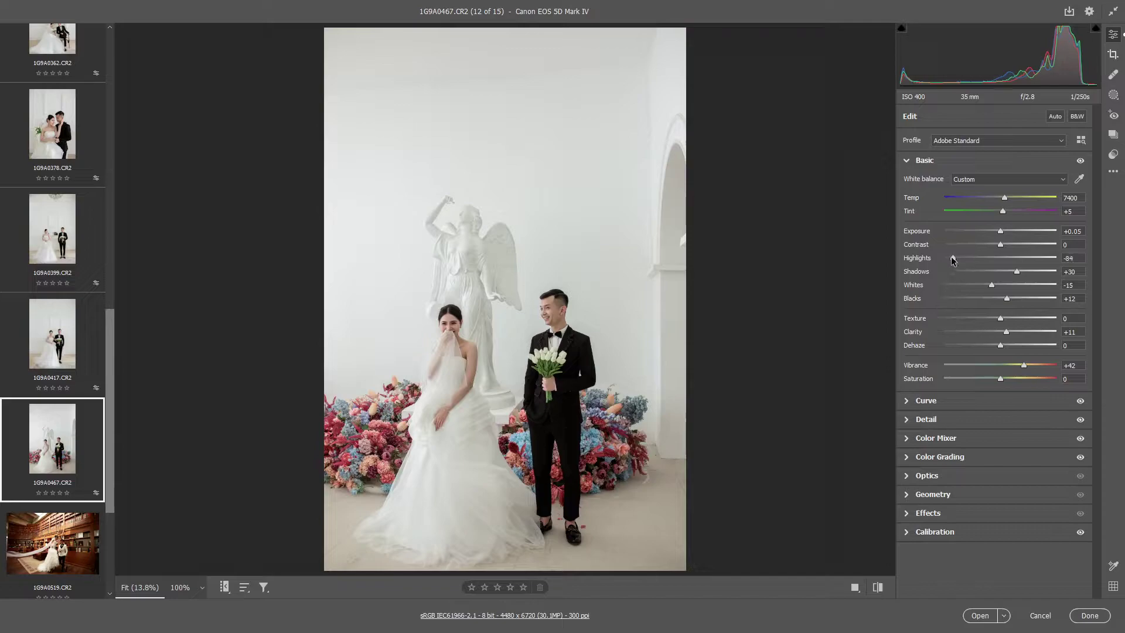
Step: On photo 1G9A0399.CR2, set Clarity to +2 and Shadows to +28
click(52, 228)
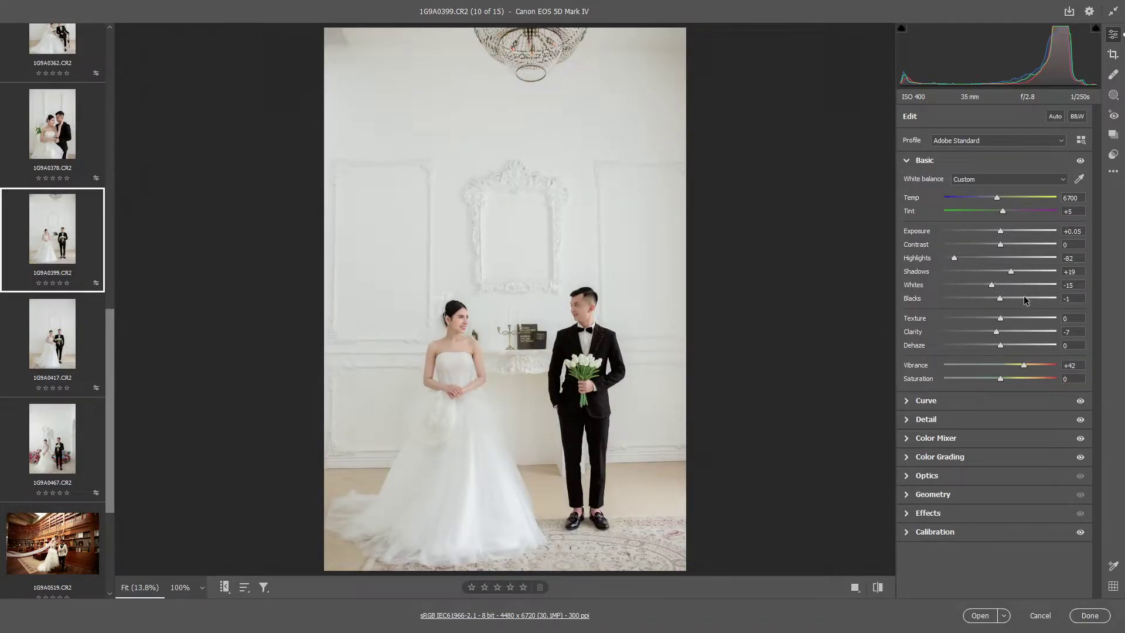
drag(1007, 331, 1005, 335)
drag(1018, 278, 1017, 276)
Step: Synchronize the settings of 1G9A0399.CR2 to the photos from 1G9A0345 through 1G9A0378
scroll(78, 188, up, 3)
scroll(78, 202, up, 3)
shift+click(35, 125)
key(alt+s)
key(Return)
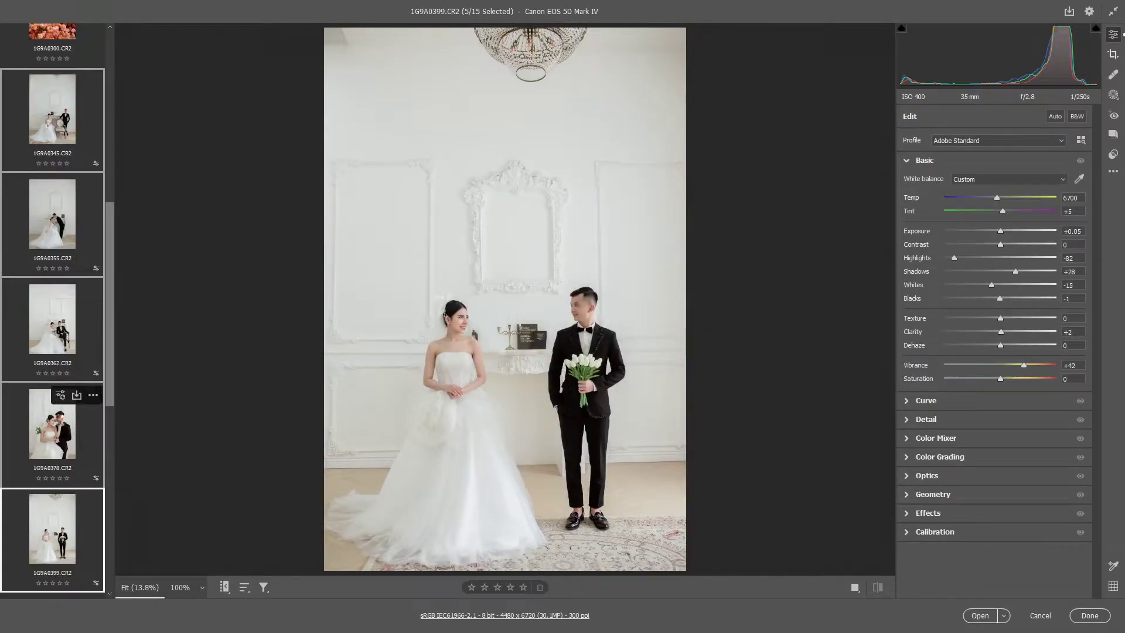
Step: Set Blacks to +18 on photo 1G9A0378, and Shadows to +11 with Blacks at +13 on photo 1G9A0362
click(52, 428)
drag(1001, 298, 1010, 298)
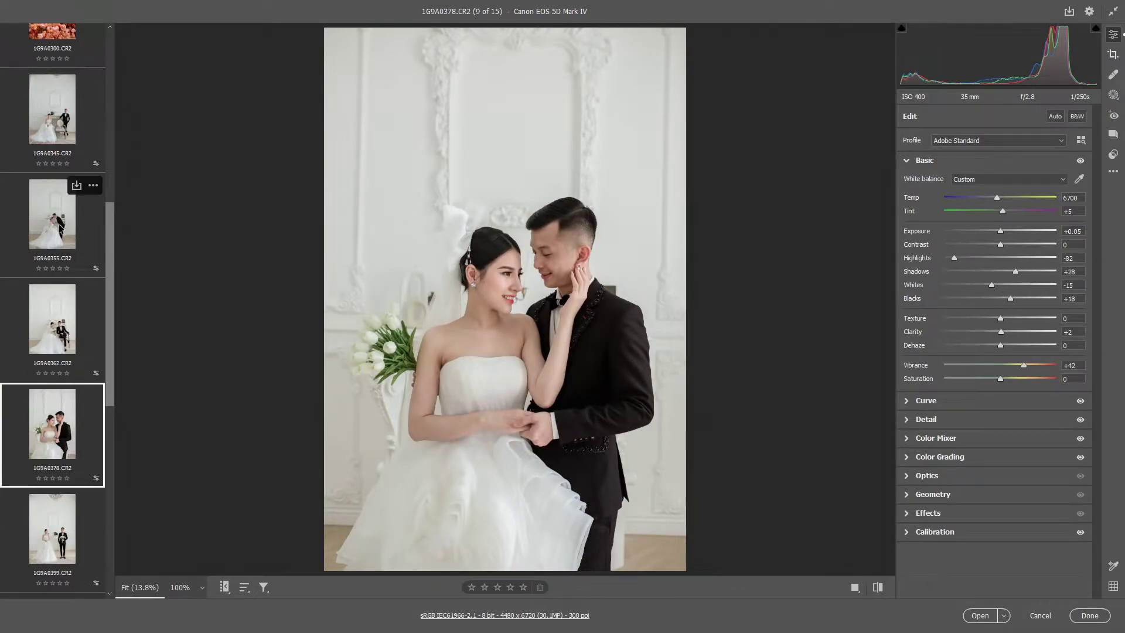
click(39, 309)
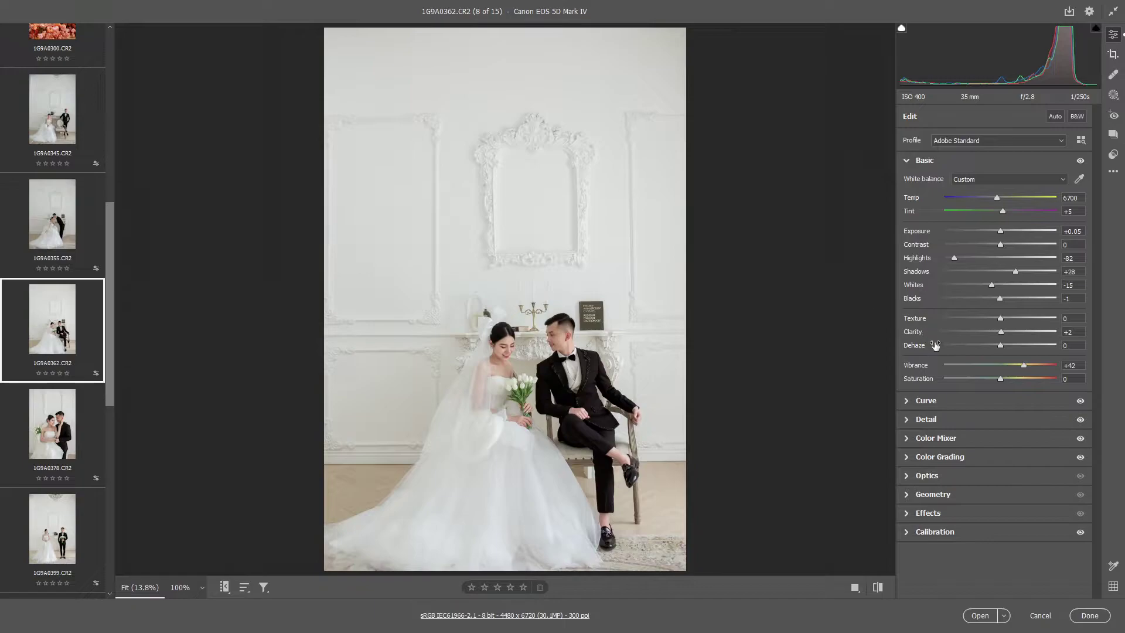
drag(1013, 272, 1008, 299)
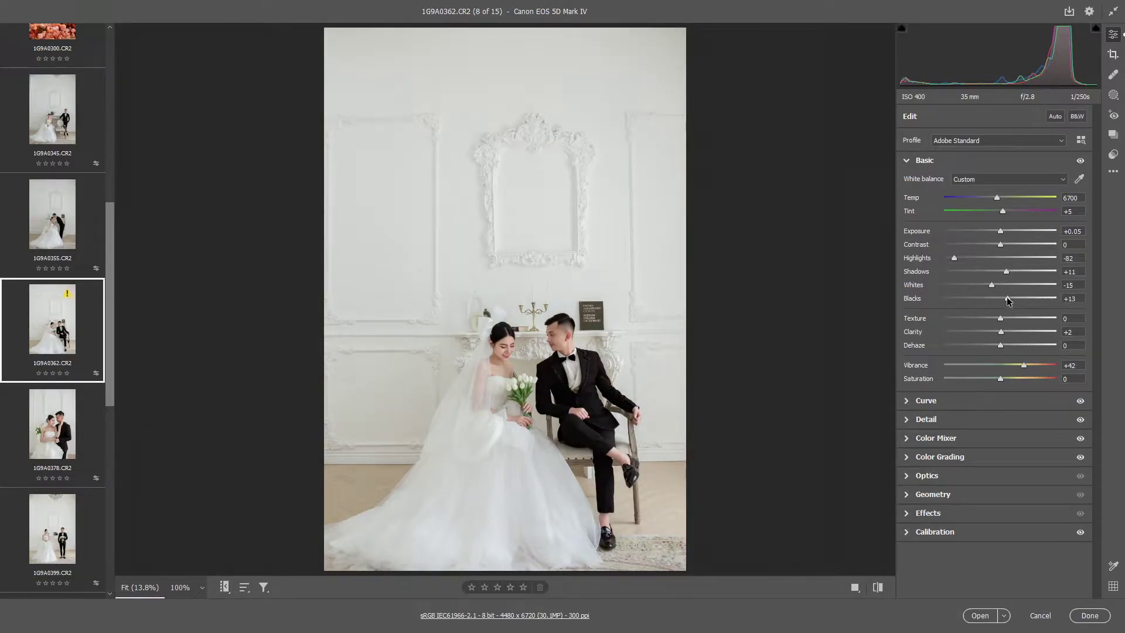
Step: Set Exposure to +0.15 on photo 1G9A0345.CR2
click(42, 227)
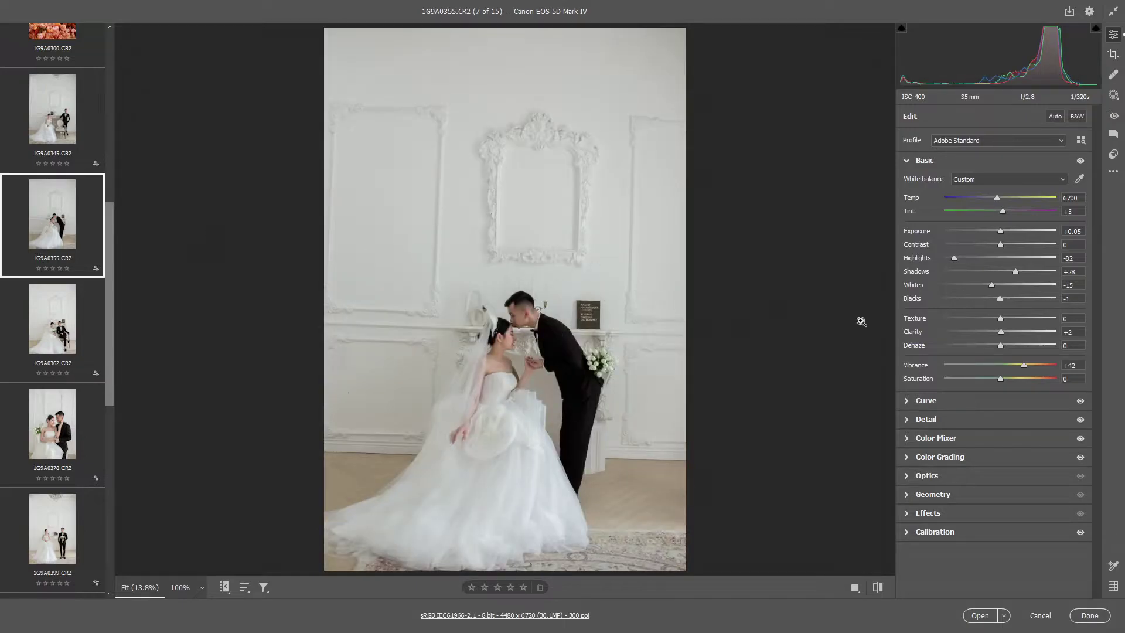
click(50, 133)
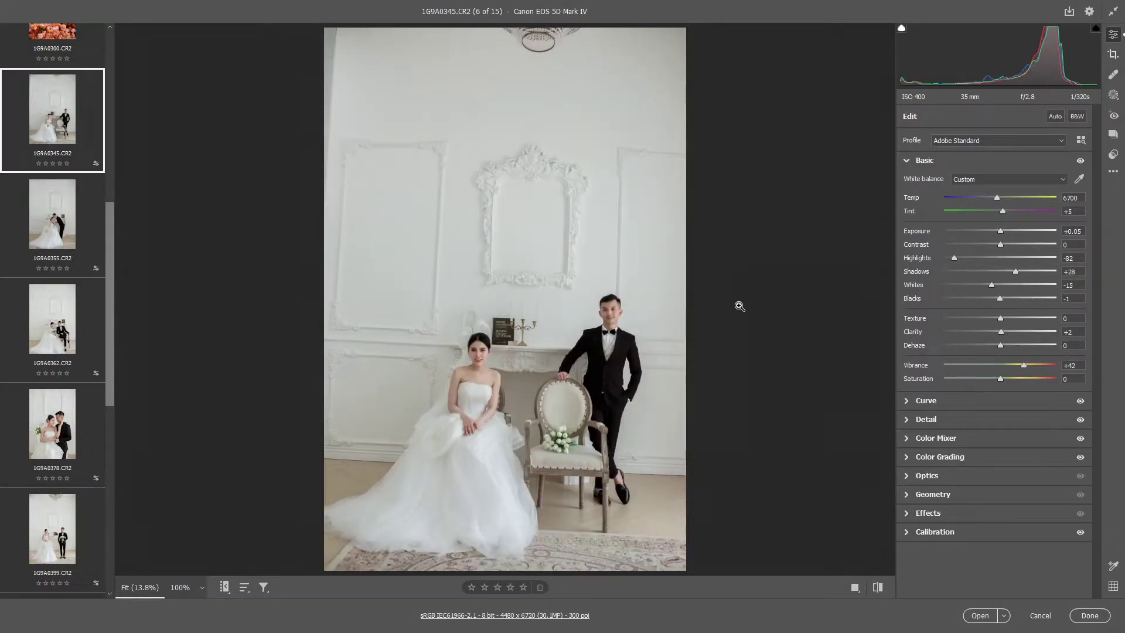
drag(1001, 234, 1002, 233)
Step: Select the seven graded photos from 1G9A0345 through 1G9A0467 and open them in Photoshop
scroll(79, 388, down, 2)
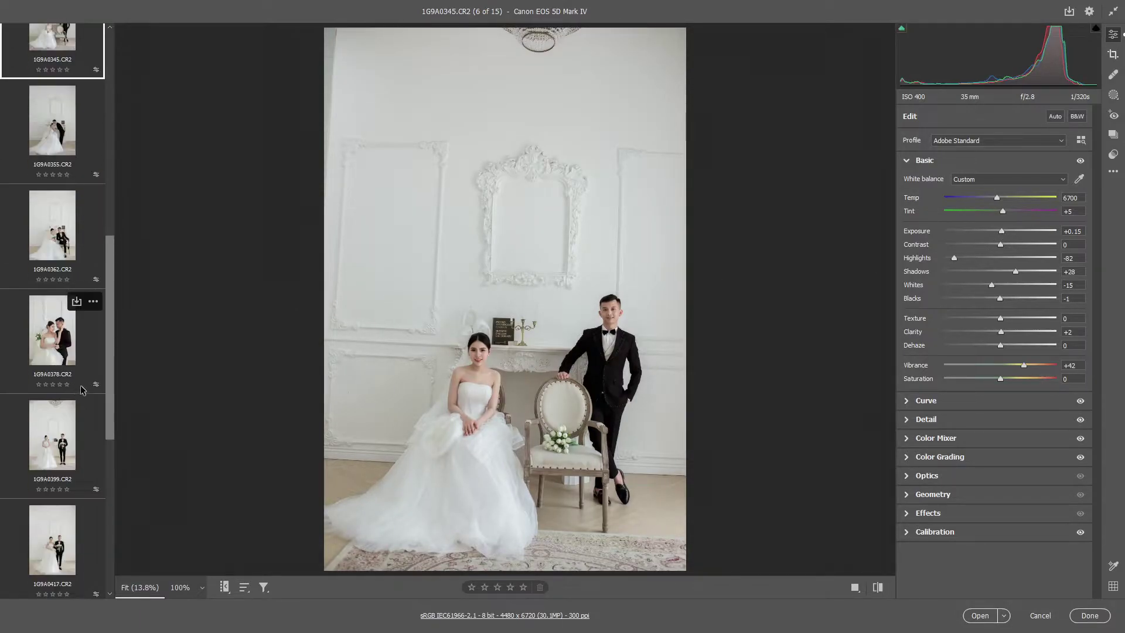
scroll(79, 389, down, 3)
shift+click(75, 450)
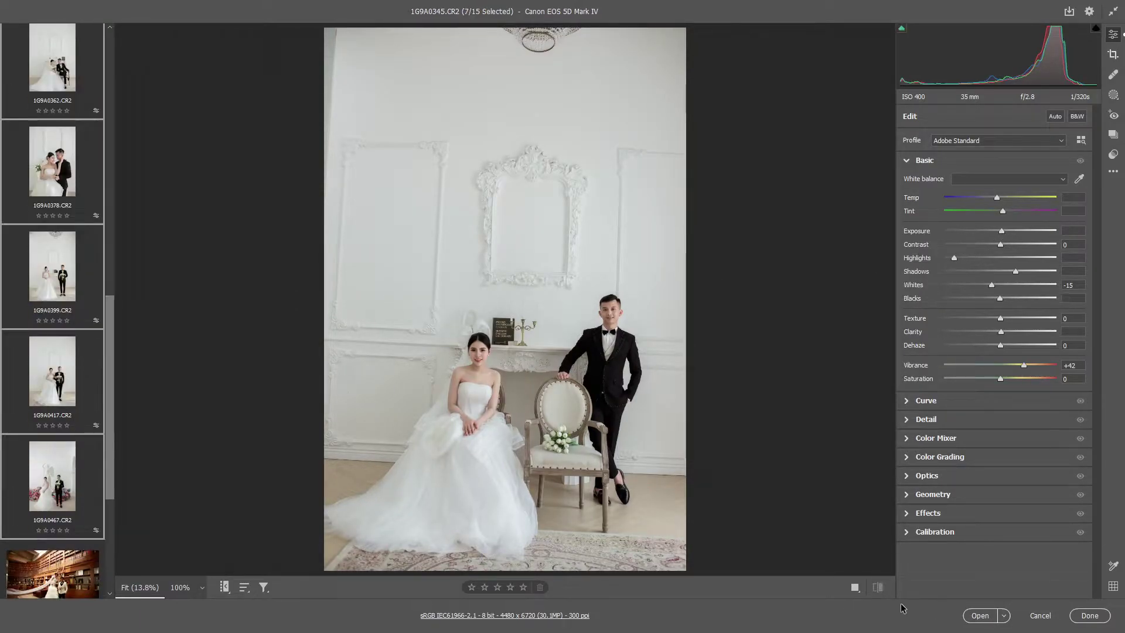
click(1090, 615)
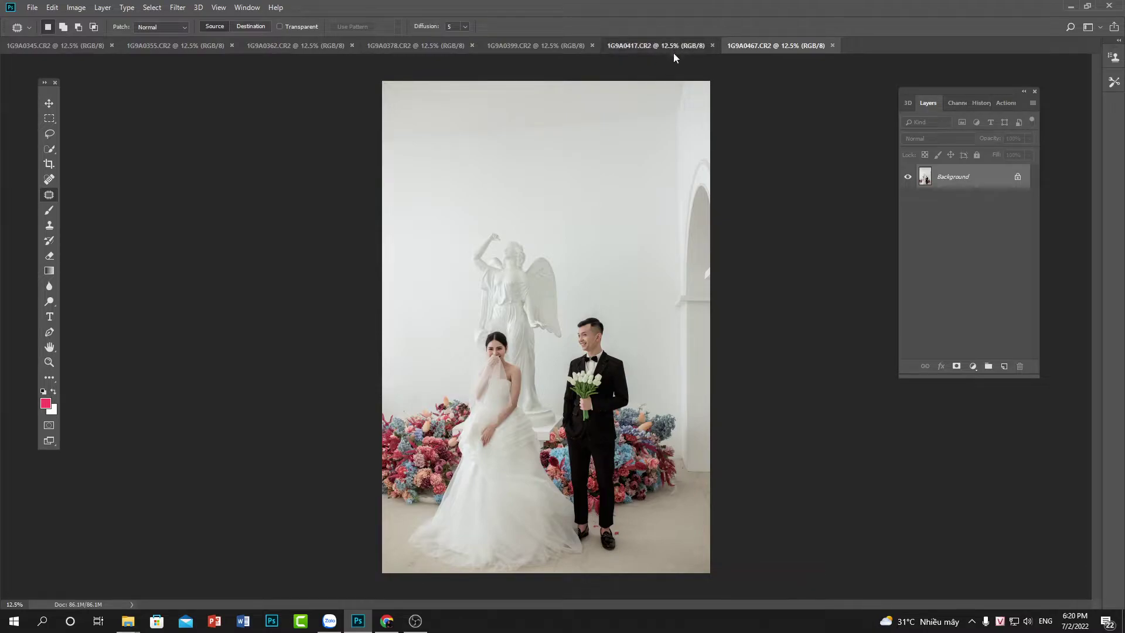
Step: Look through the opened photos back to 1G9A0362.CR2 and crop that photo slightly tighter
click(608, 47)
click(534, 47)
click(406, 48)
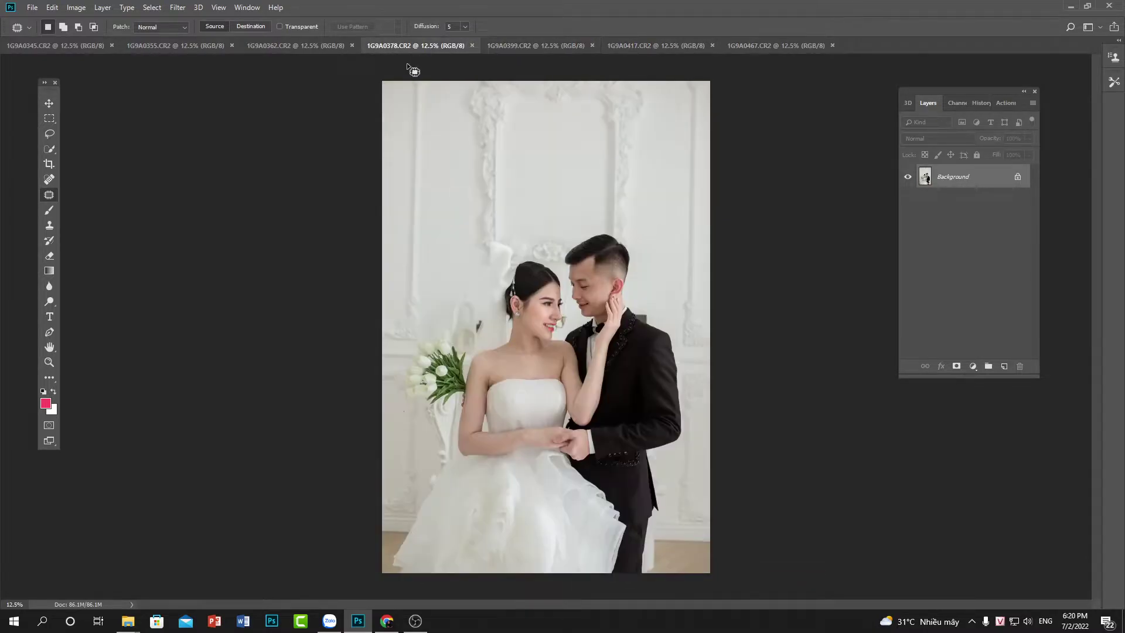
click(281, 45)
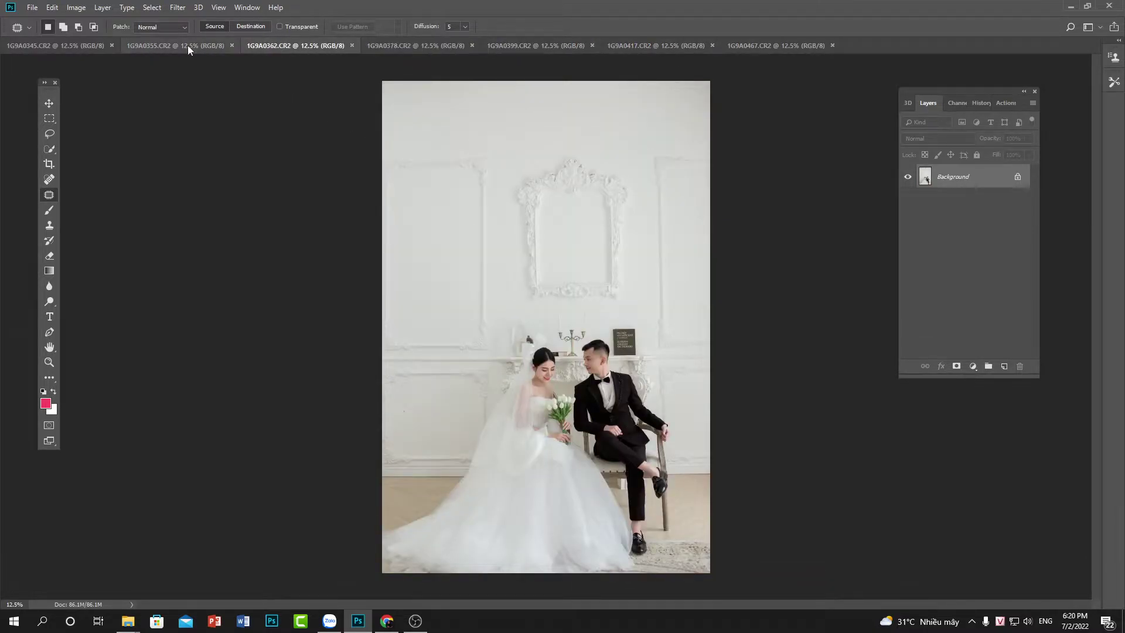
key(ctrl+0)
key(c)
drag(643, 105, 759, 182)
key(Return)
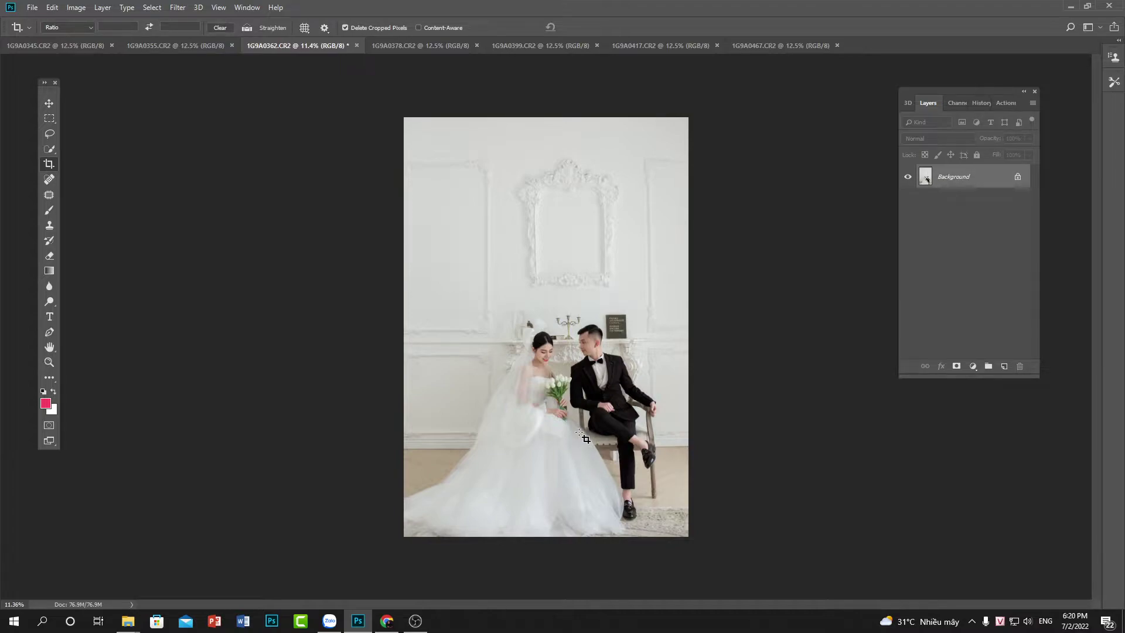
Step: Shift photo 1G9A0362 slightly upward inside the crop frame, rotate it slightly clockwise and apply the crop
click(609, 394)
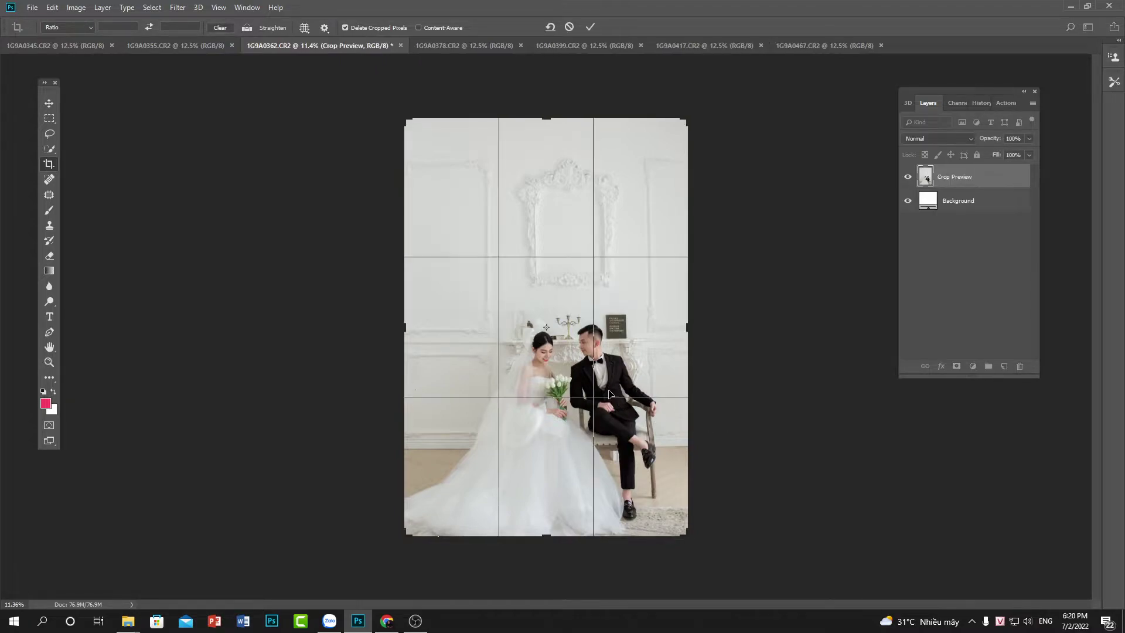
drag(583, 371, 583, 361)
drag(761, 352, 777, 360)
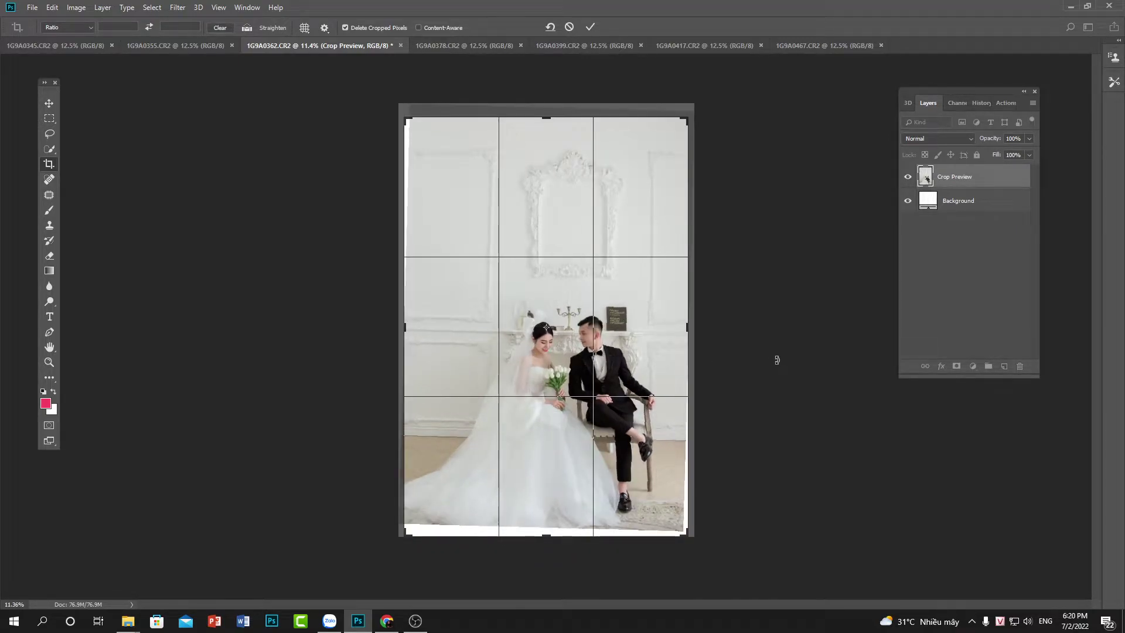
key(Return)
Step: Select the lower part of the photo and stretch it downward to about 114% height to cover the white gap
key(m)
drag(402, 534, 830, 424)
key(ctrl+t)
drag(546, 536, 546, 552)
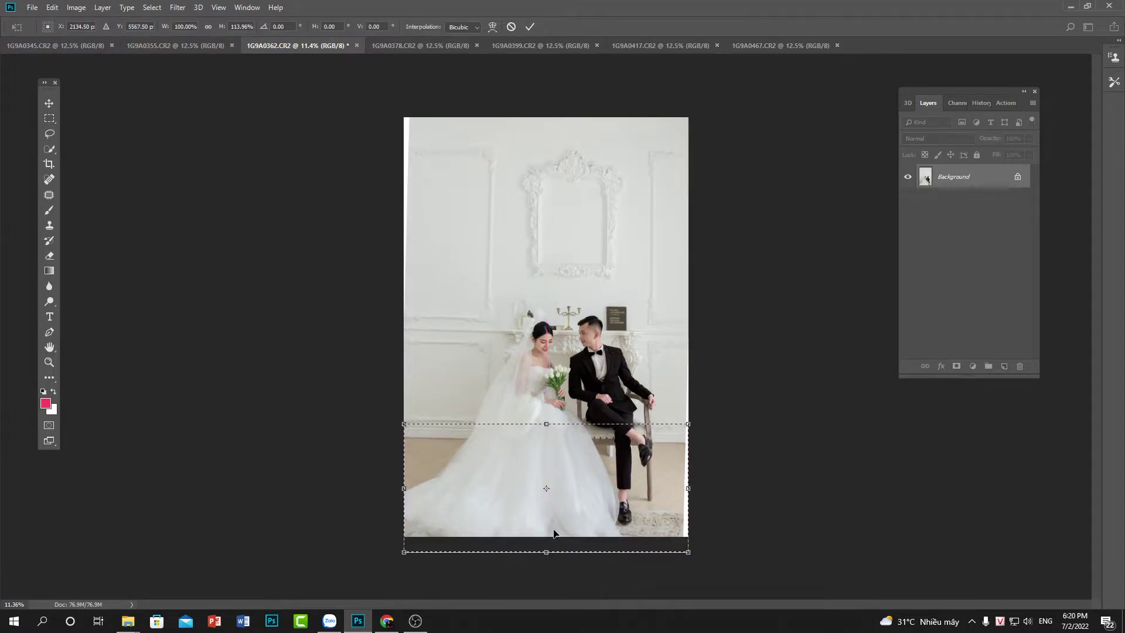
key(Return)
Step: Select a narrow strip along the photo's right edge and stretch it outward to about 143% width over the white gap
drag(690, 116, 663, 563)
key(ctrl+t)
drag(692, 329, 697, 334)
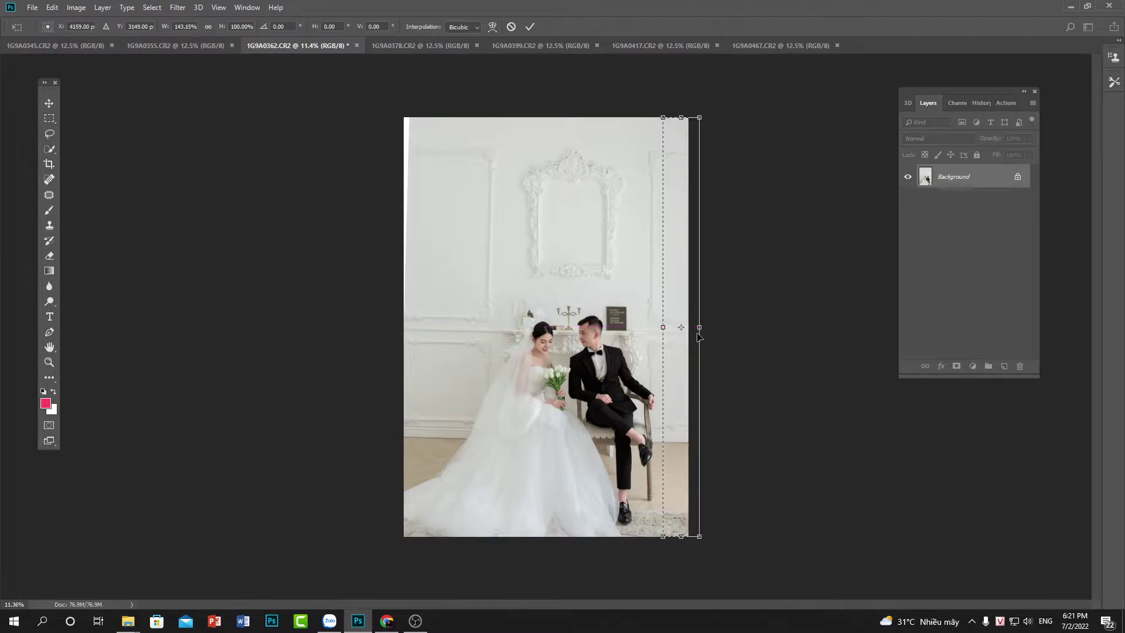
key(Return)
key(ctrl+d)
drag(556, 357, 618, 373)
key(ctrl+minus)
key(ctrl+0)
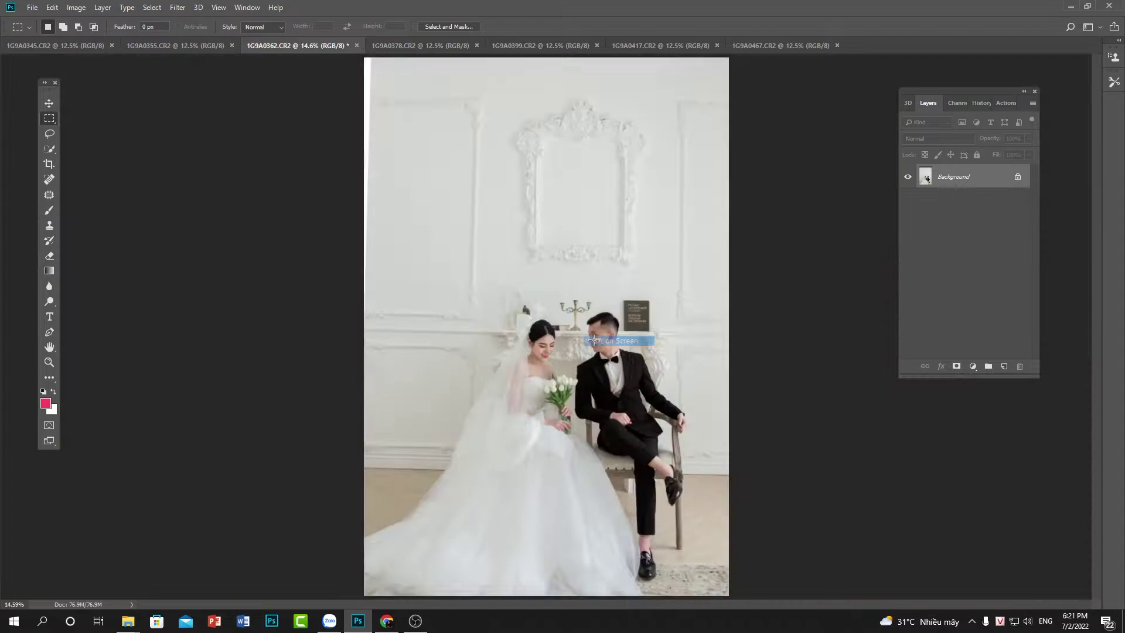
Step: Open the TMX extension and run its Mịn Da AI skin smoothing on the photo
click(247, 7)
mouse_move(273, 64)
click(362, 94)
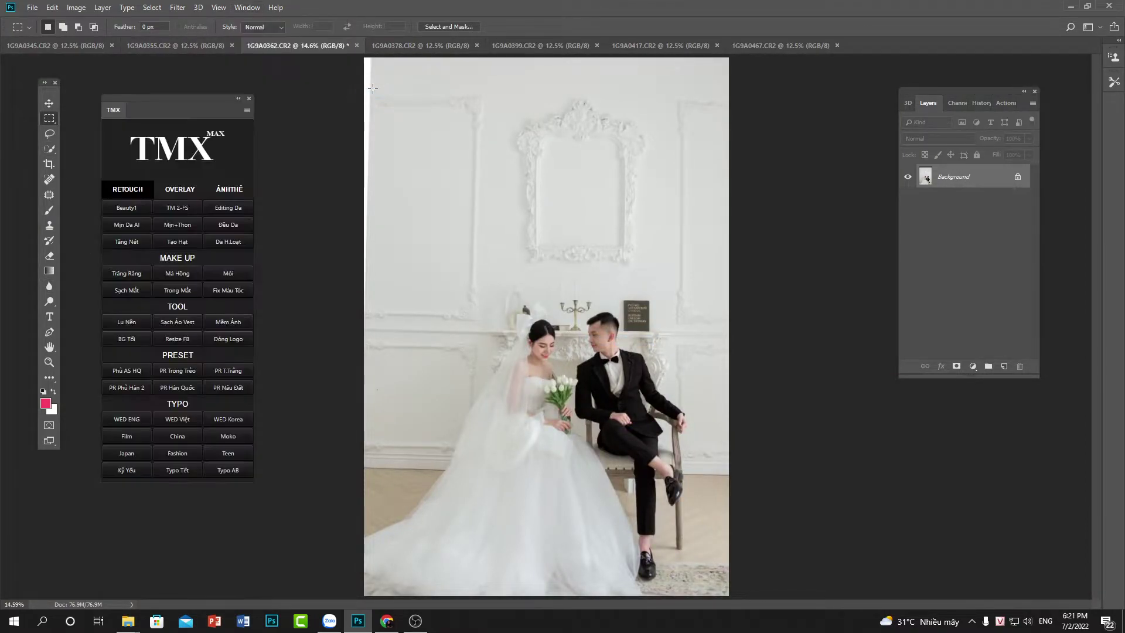
click(135, 228)
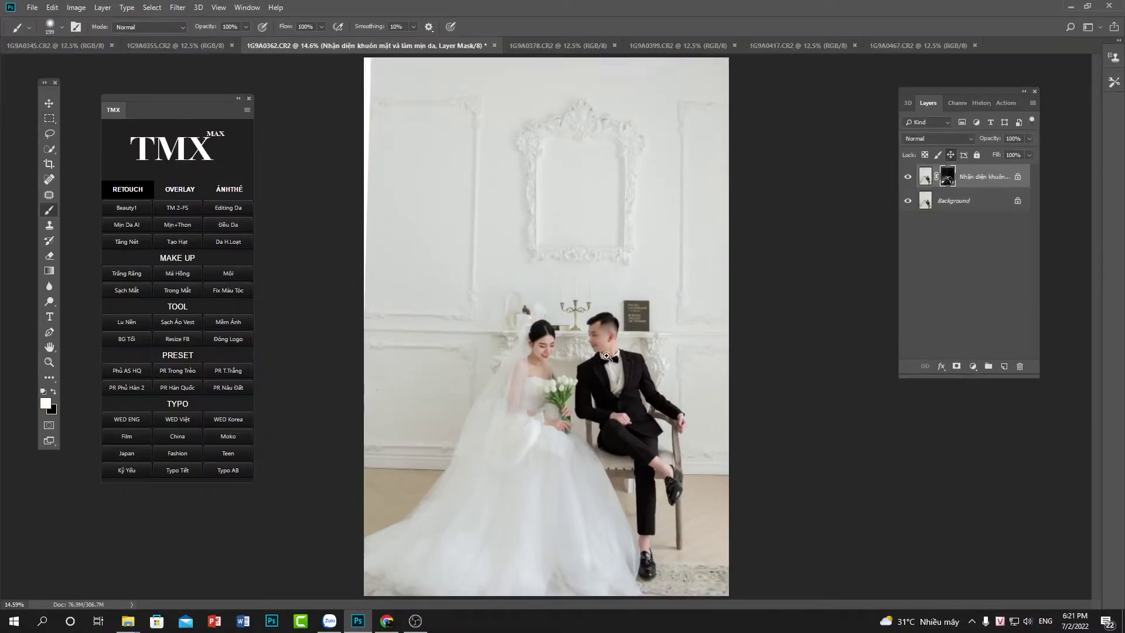
Step: Zoom in on the couple's faces and compare the skin with the smoothing layer shown and hidden
scroll(563, 412, up, 3)
drag(593, 358, 594, 304)
scroll(593, 304, up, 2)
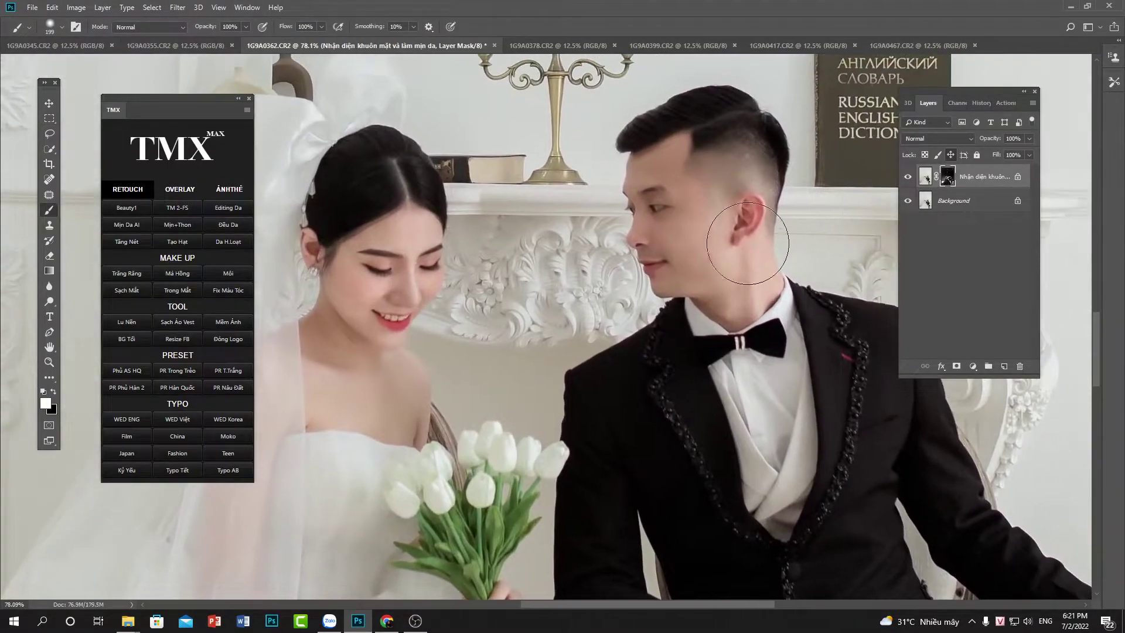
click(909, 177)
click(909, 177)
click(908, 177)
click(908, 177)
Step: Make black the brush colour, set the brush size to 136 px and mask out smoothing around the faces
click(53, 392)
right_click(704, 276)
drag(812, 312, 769, 312)
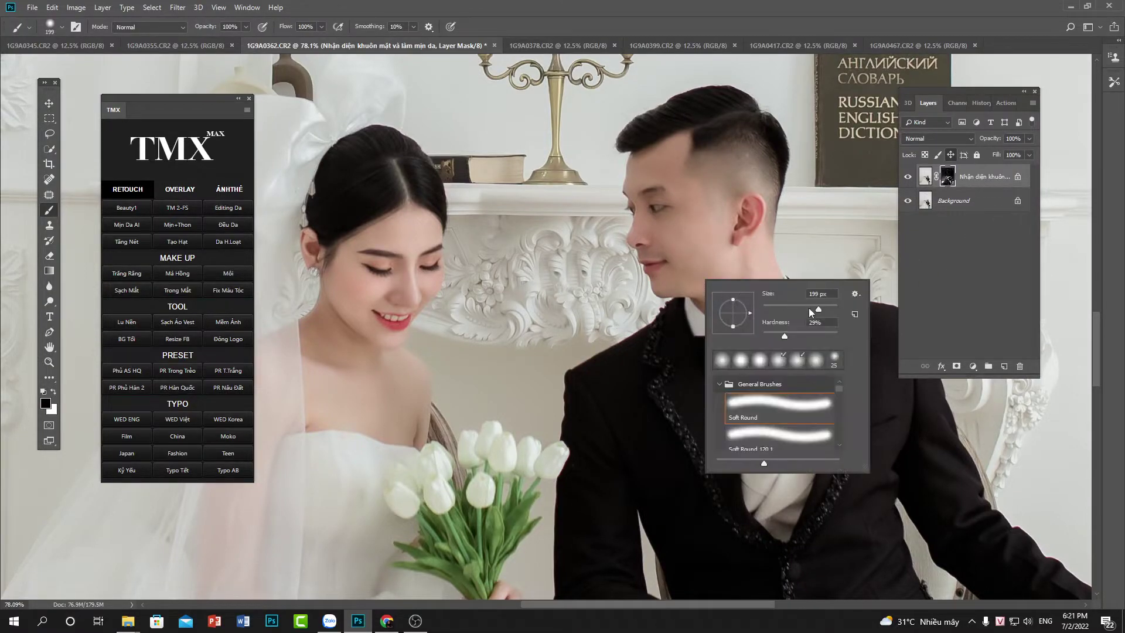
click(677, 223)
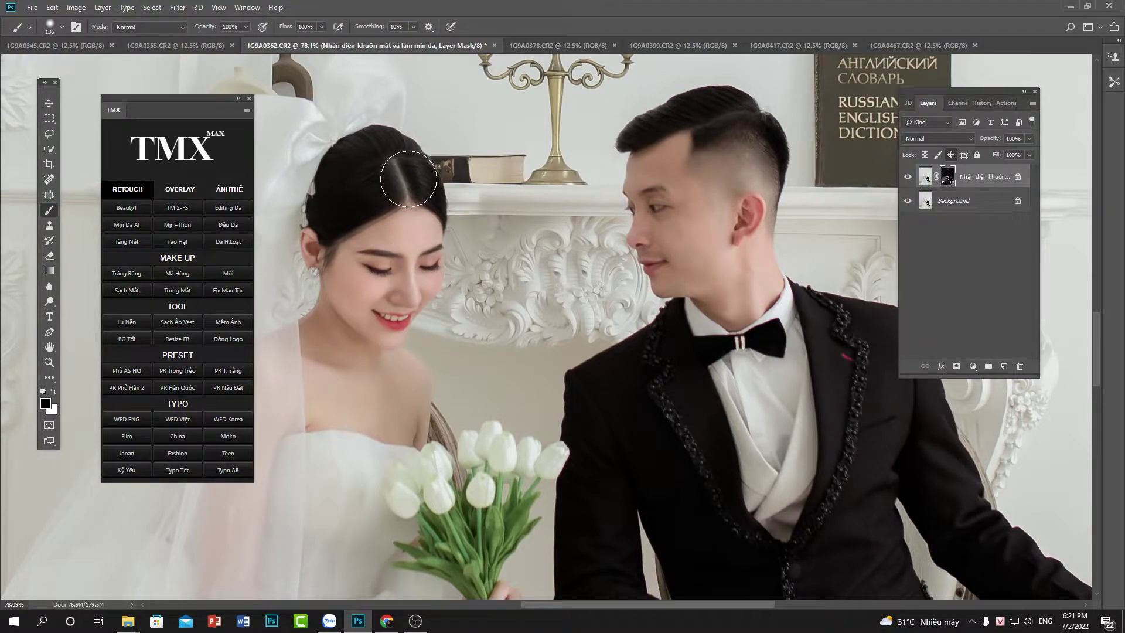
Step: Enlarge the black brush to 322 px and 480 px and mask the smoothing off the dress and surroundings
key(ctrl+0)
right_click(374, 355)
drag(492, 384, 504, 384)
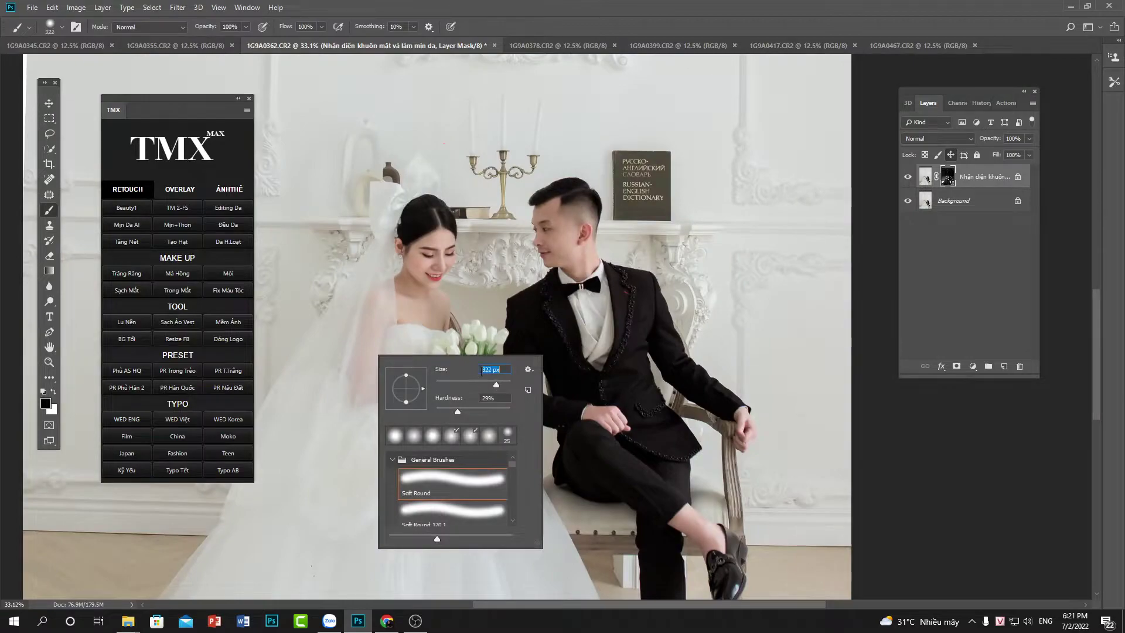
key(Return)
drag(314, 432, 508, 315)
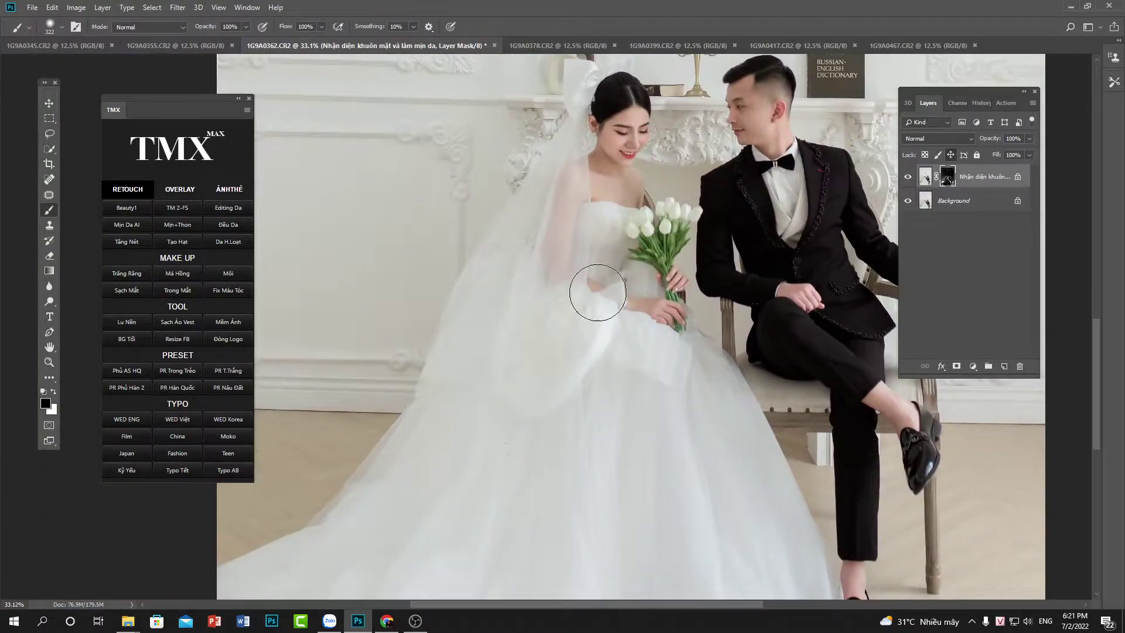
scroll(621, 281, down, 2)
scroll(656, 346, down, 2)
right_click(567, 419)
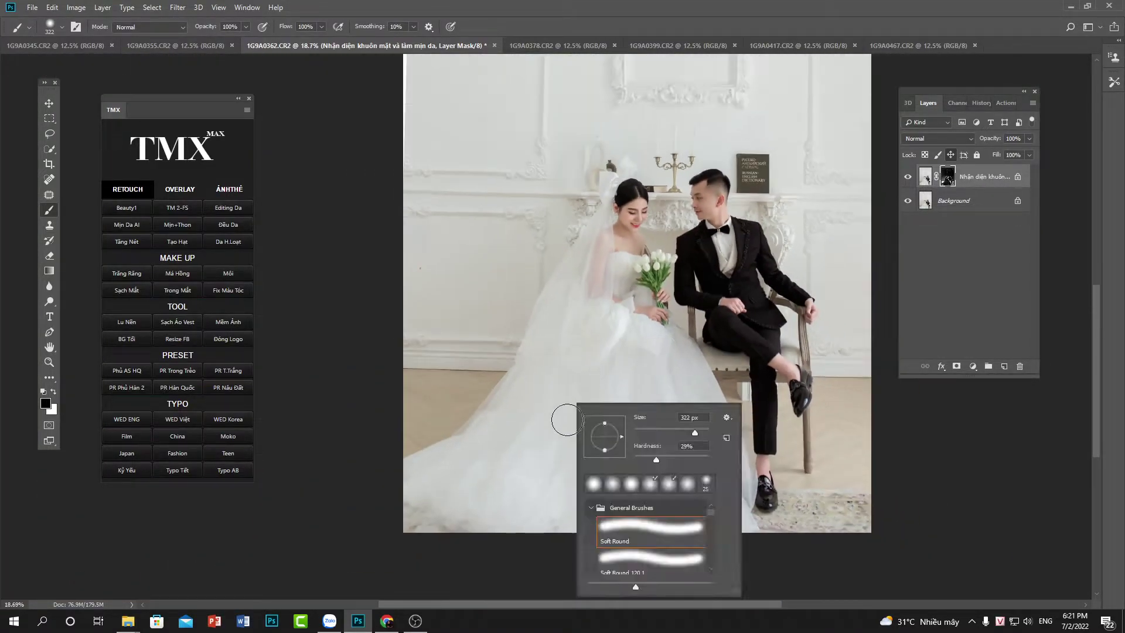
drag(698, 436, 702, 435)
click(578, 341)
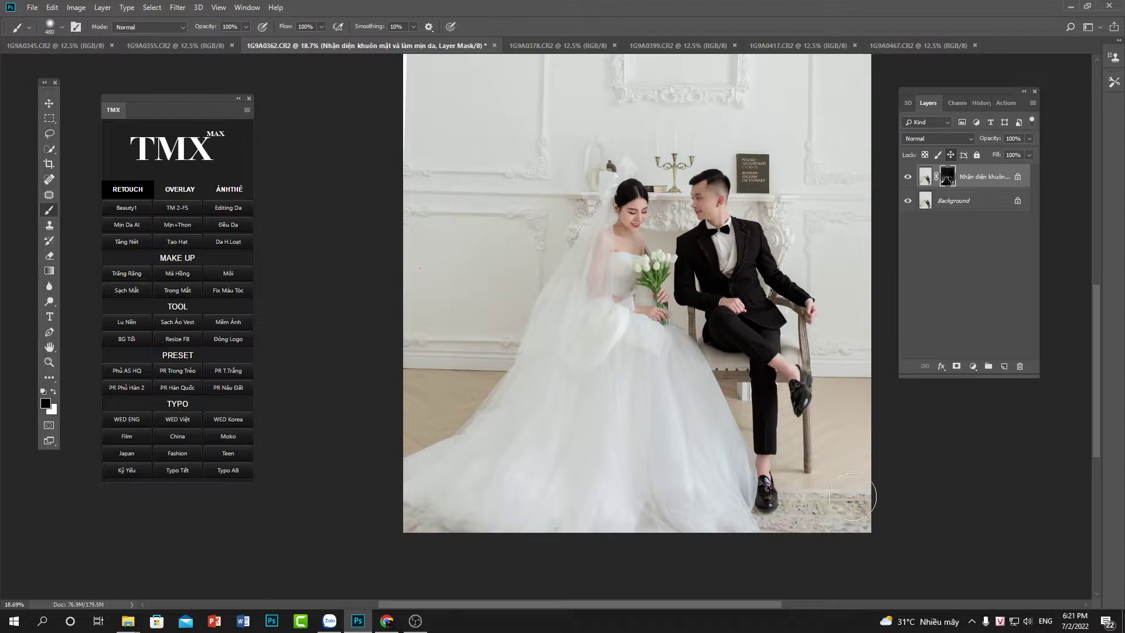
Step: Check the masked result on the couple and merge the smoothing layer down into the Background
scroll(528, 357, up, 3)
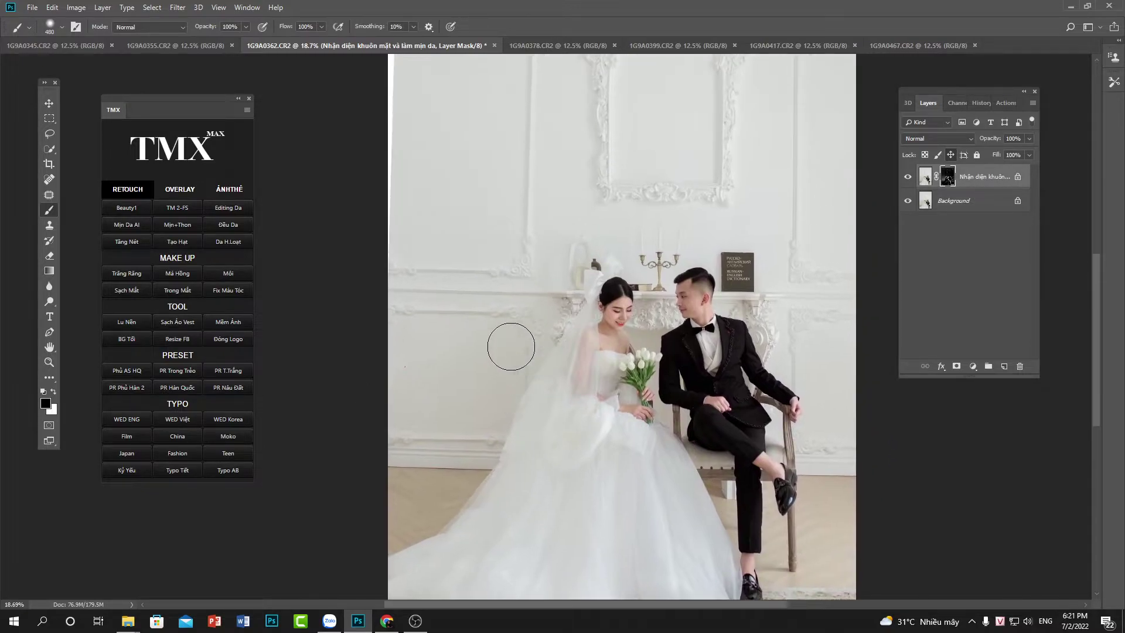
scroll(697, 420, up, 4)
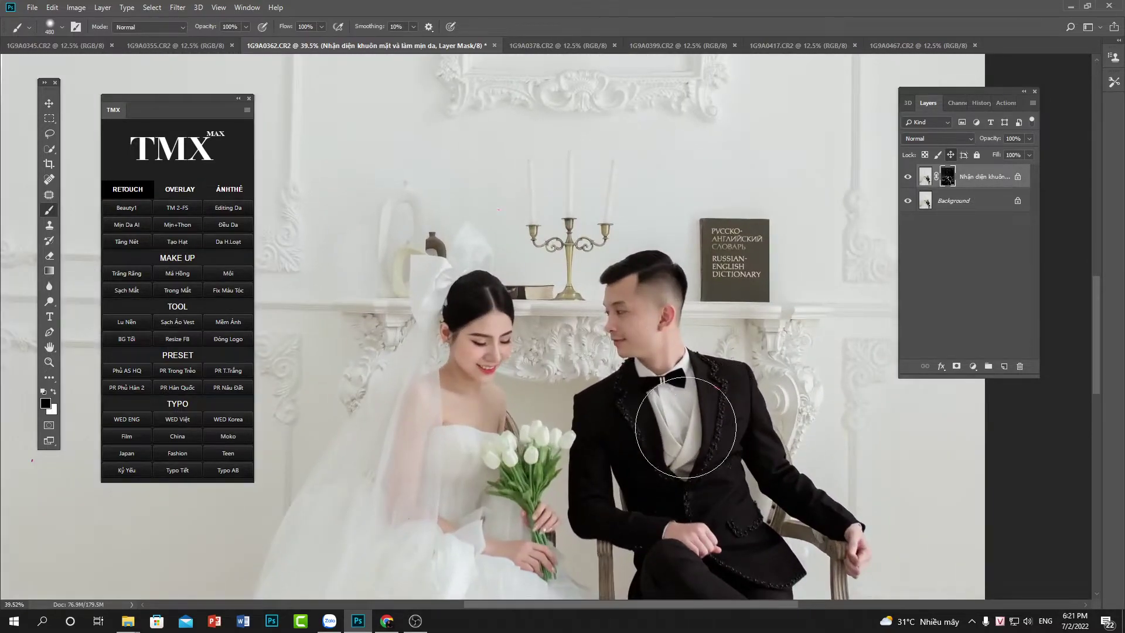
scroll(697, 420, down, 6)
key(ctrl+e)
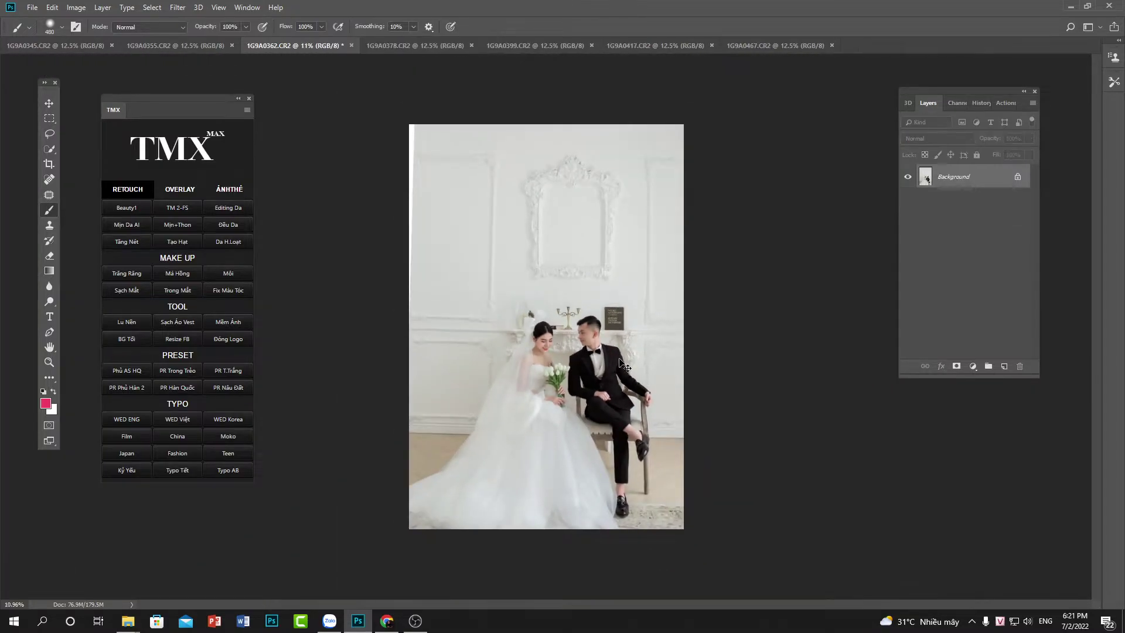
Step: Select a strip along the photo's left edge, stretch it outward over the white gap and deselect
key(m)
drag(384, 103, 460, 569)
key(ctrl+t)
drag(408, 327, 403, 327)
key(Return)
key(ctrl+d)
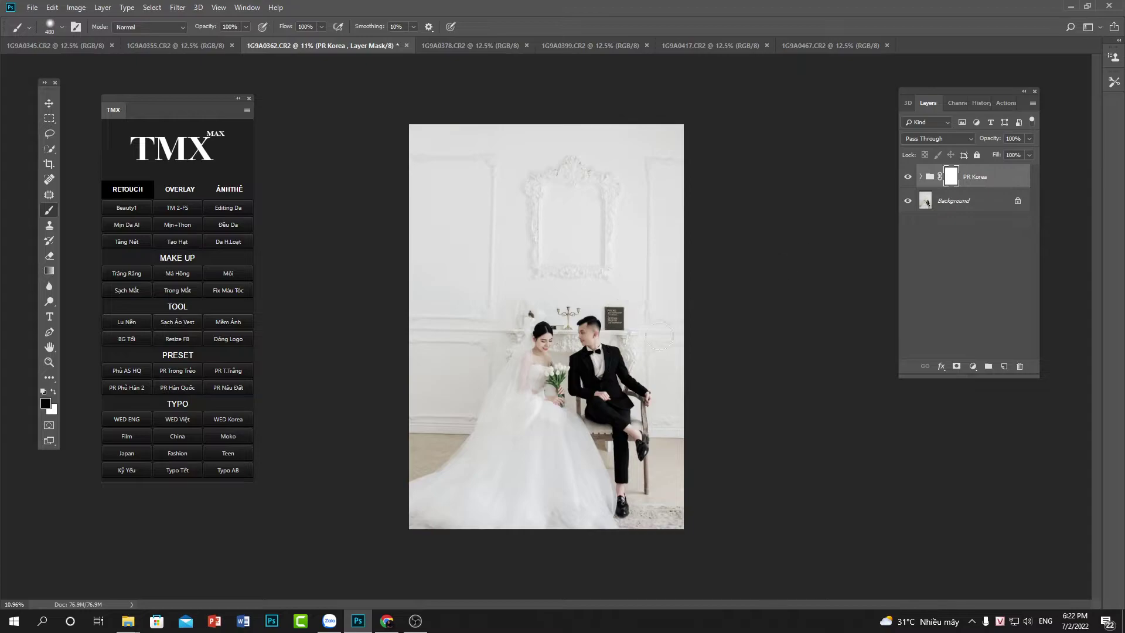
Step: Compare the whole photo with the PR Korea preset group shown and hidden
scroll(615, 364, up, 1)
click(907, 177)
click(907, 177)
click(908, 177)
click(907, 177)
scroll(620, 374, up, 1)
scroll(620, 374, down, 1)
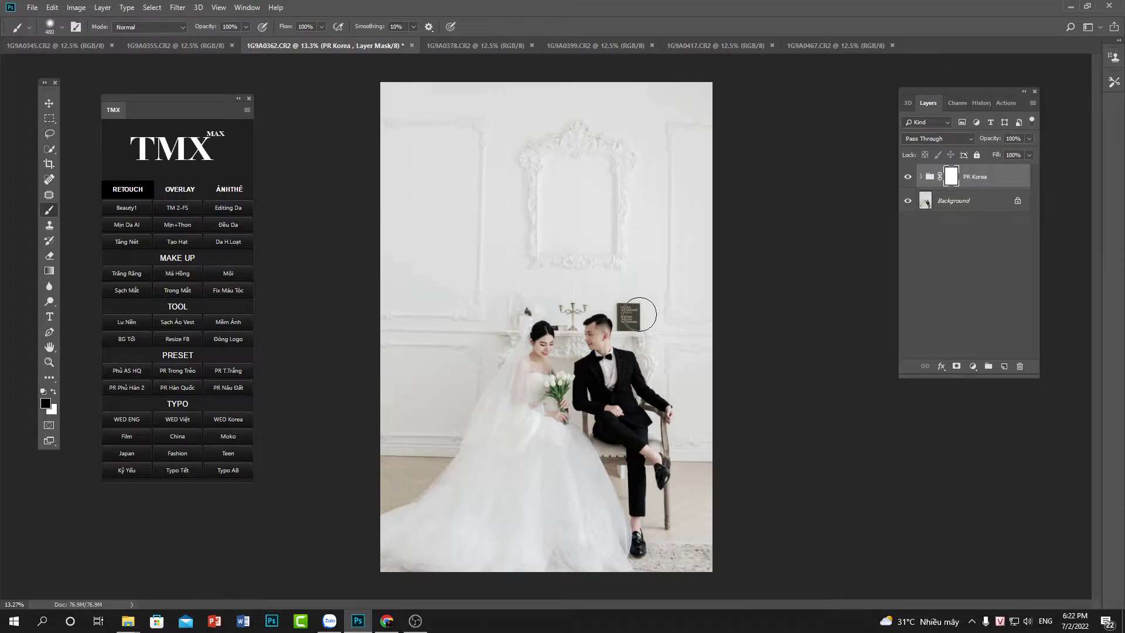
Step: Switch to full-screen view and compare the photo and the couple's faces with and without the PR Korea group
key(f)
scroll(615, 305, up, 1)
drag(615, 305, 622, 340)
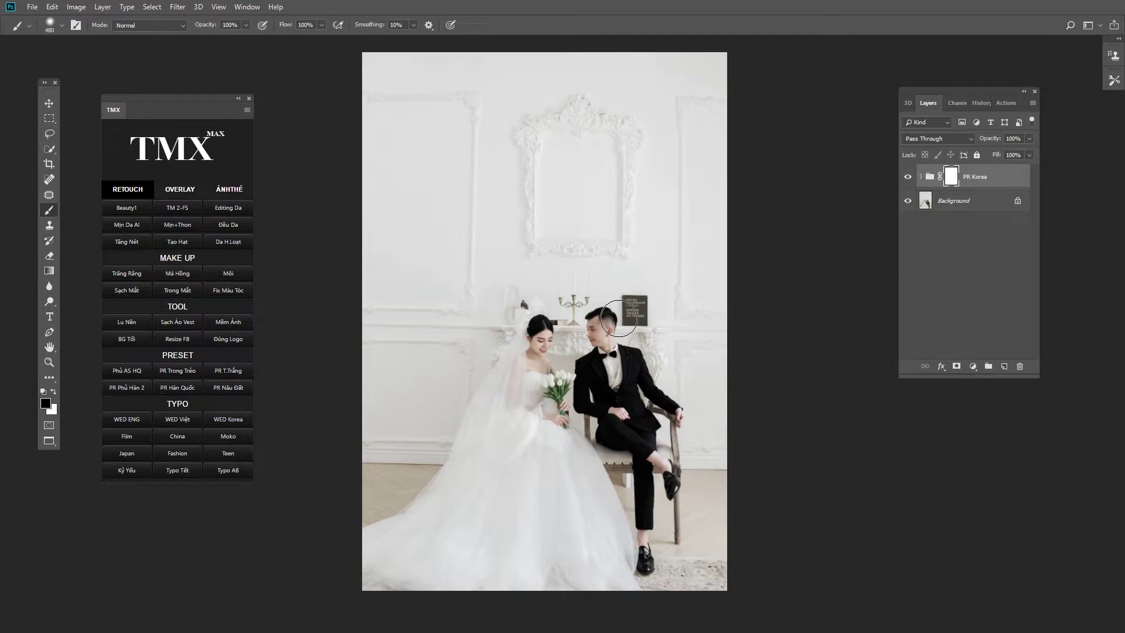
click(908, 177)
click(908, 177)
click(908, 177)
click(908, 177)
scroll(551, 381, up, 4)
scroll(563, 362, up, 2)
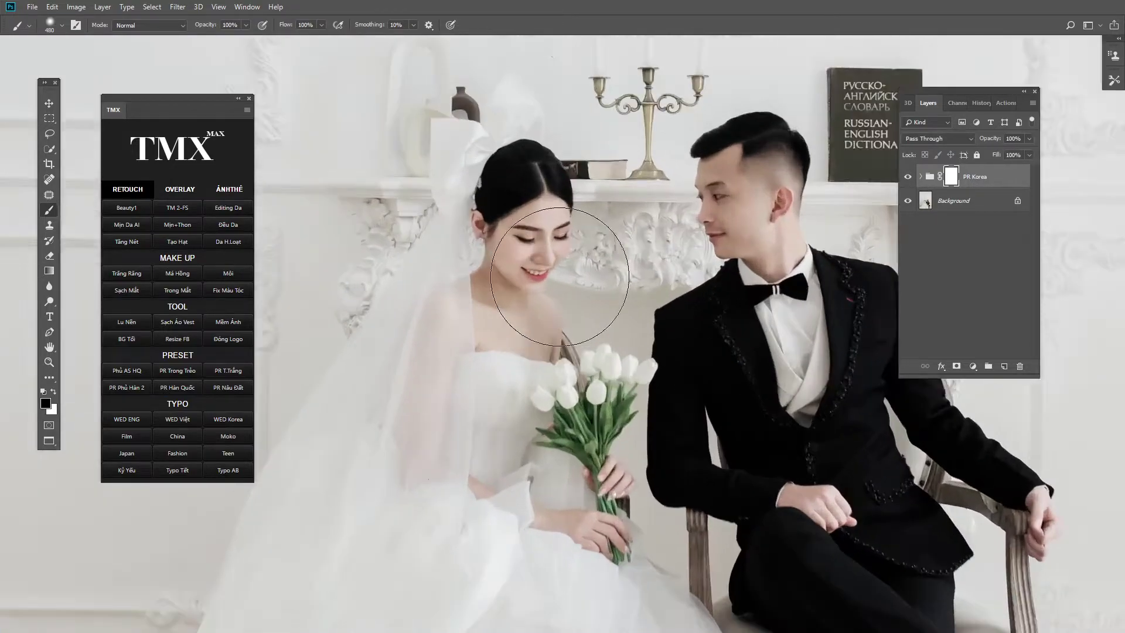
click(907, 177)
click(908, 177)
Step: Reduce the PR Korea group's opacity to 58% and merge it into the Background
click(1031, 139)
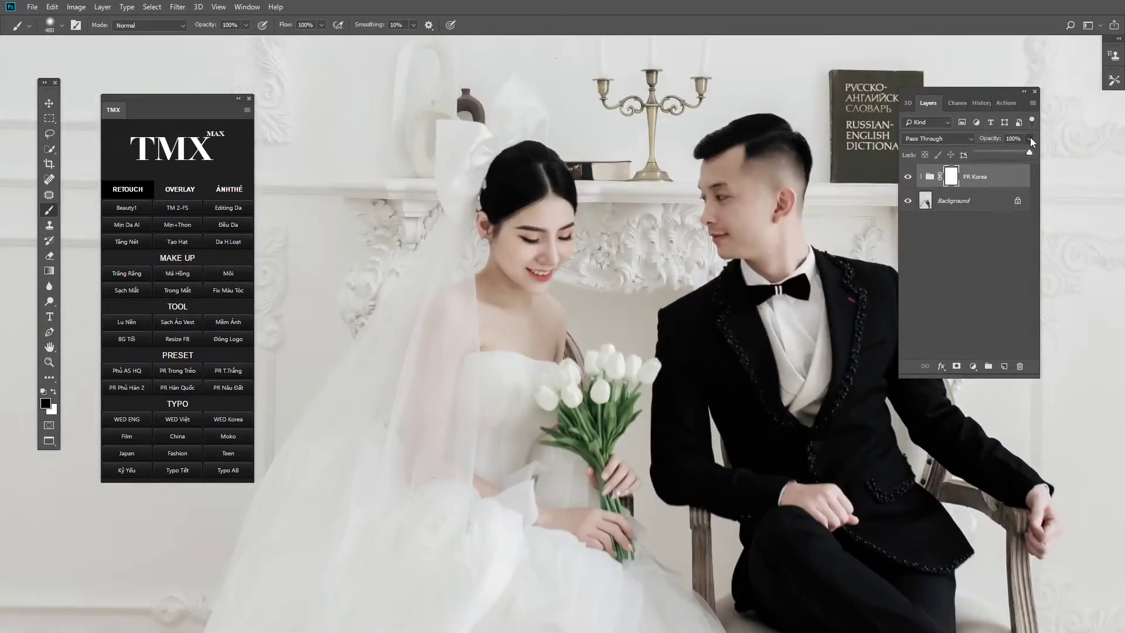
scroll(710, 311, down, 5)
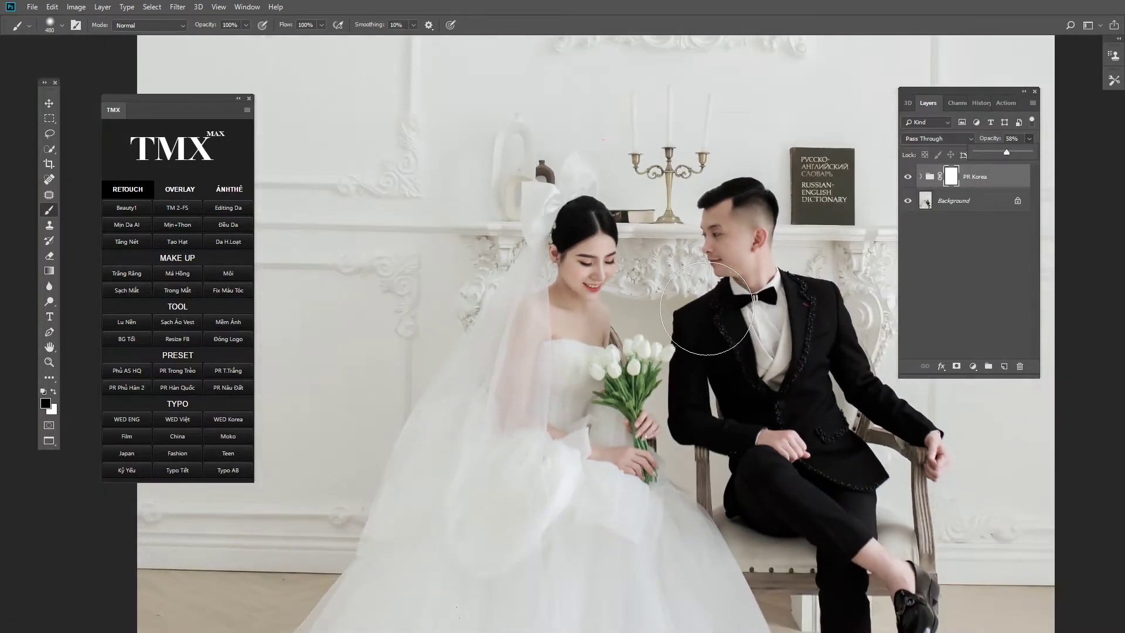
scroll(709, 311, down, 1)
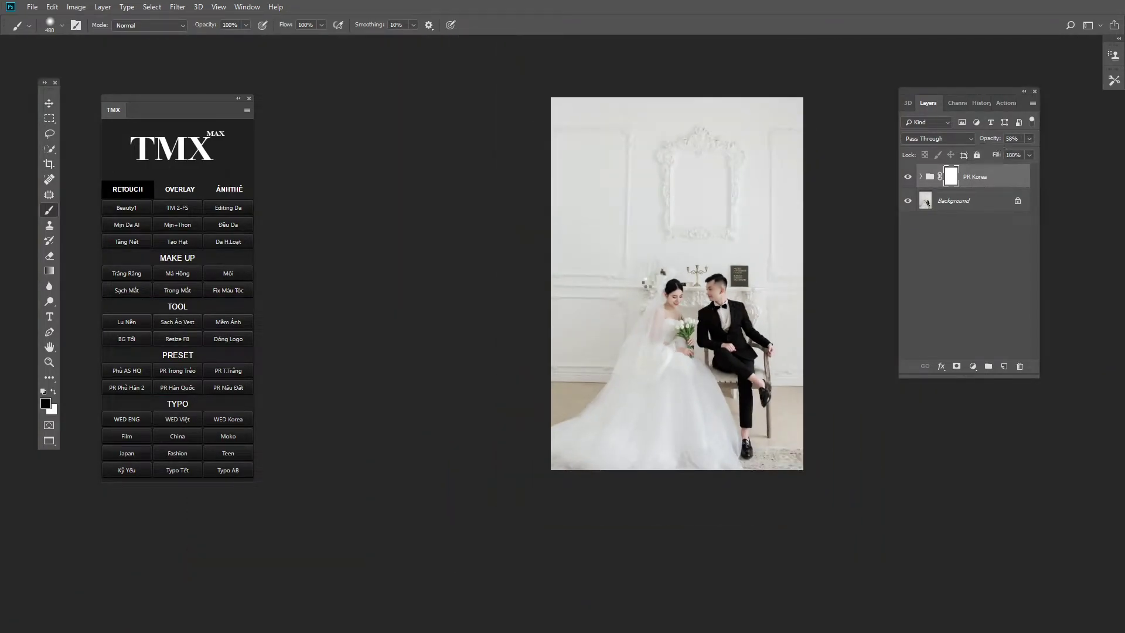
key(Delete)
Step: Sharpen the photo with TMX's Tăng Nét, applying Unsharp Mask at Amount 57%, Radius 2.6 pixels and Threshold 0
click(134, 246)
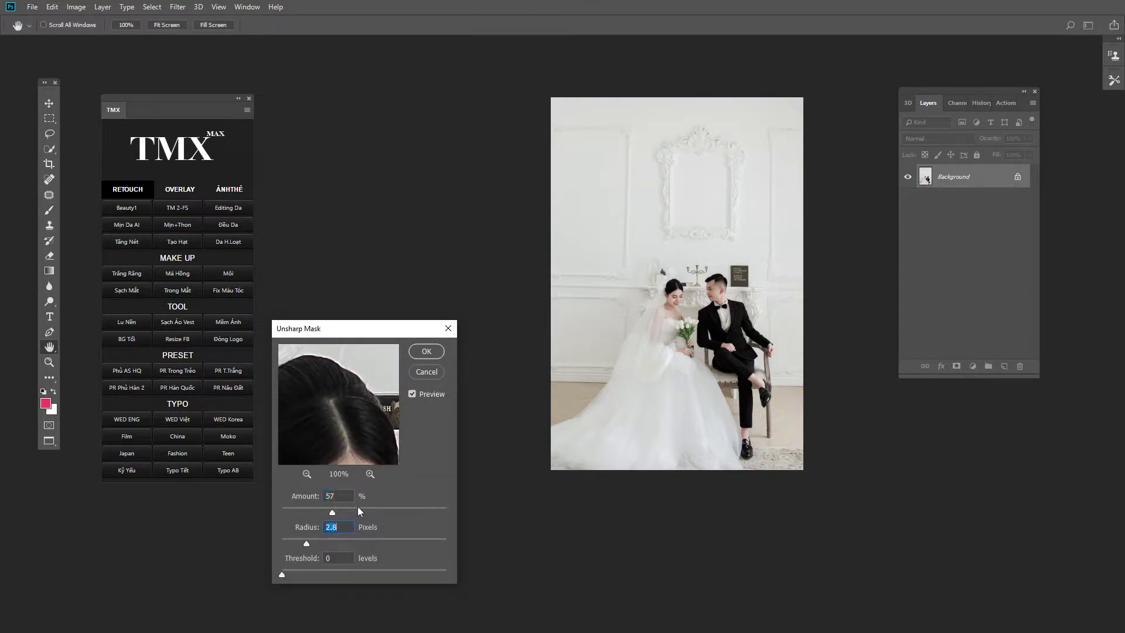
click(432, 354)
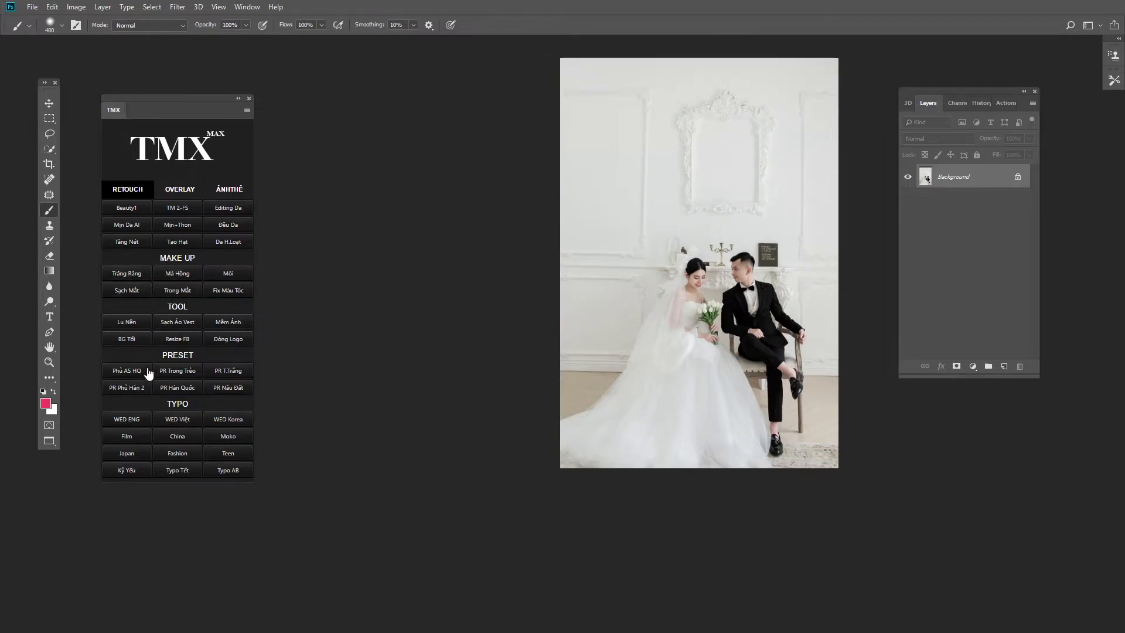
Step: Try the CLASSICS design from TMX's WED ENG typography, scaled and positioned on the wall above the couple, and delete it
click(129, 422)
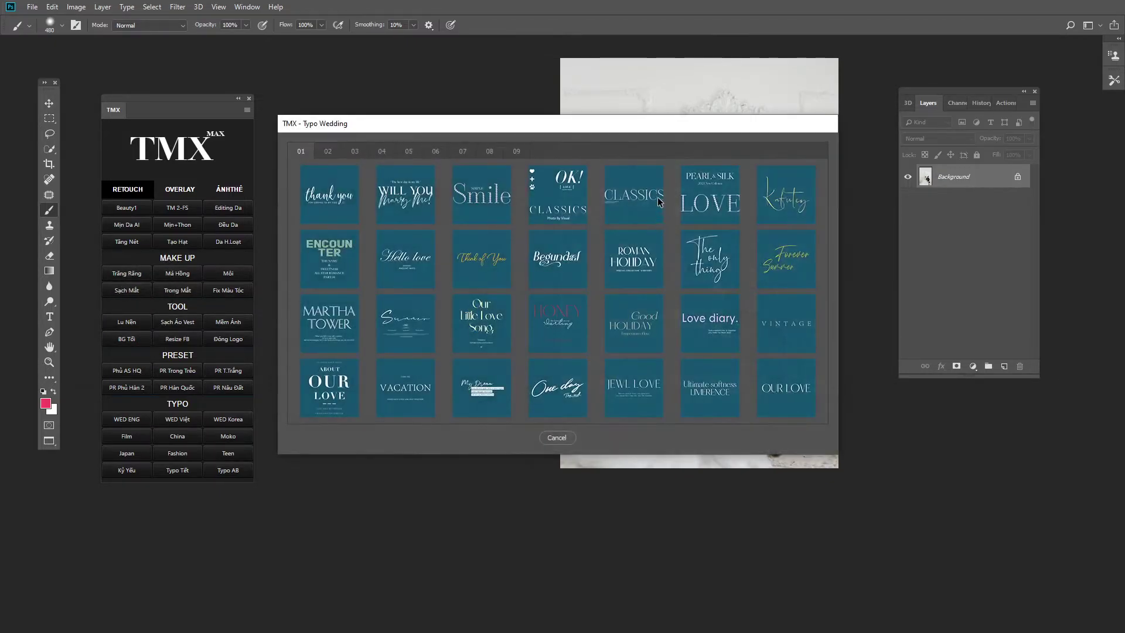
click(662, 202)
drag(832, 129, 827, 137)
drag(762, 246, 780, 94)
mouse_move(832, 227)
mouse_down()
mouse_move(823, 242)
mouse_move(756, 201)
mouse_up()
key(Return)
key(b)
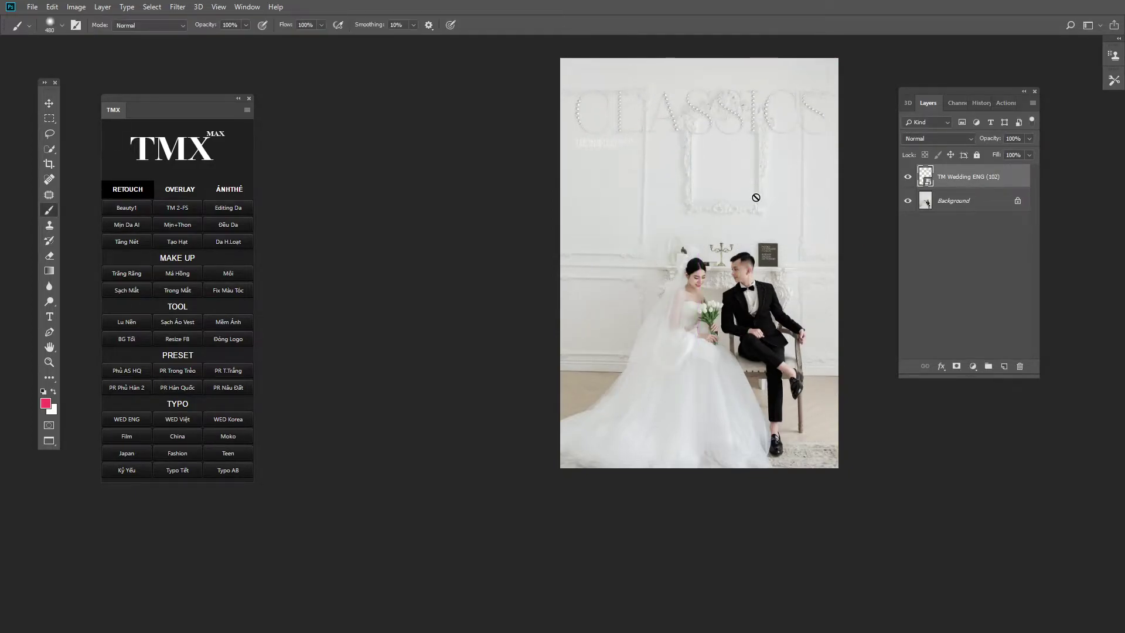
key(v)
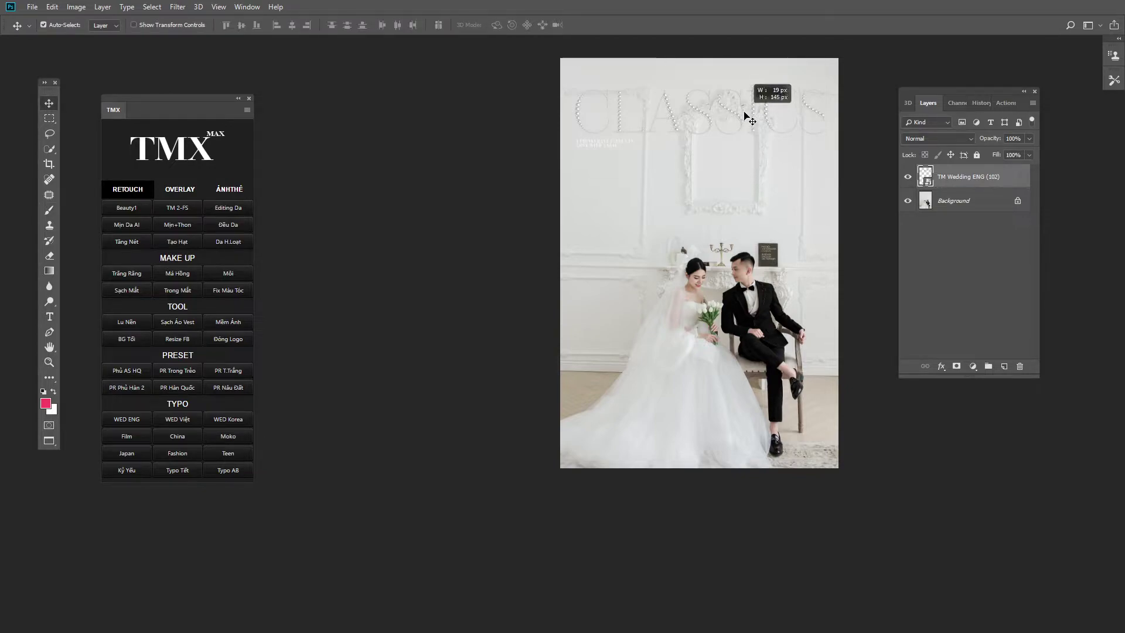
drag(728, 112, 730, 100)
key(Delete)
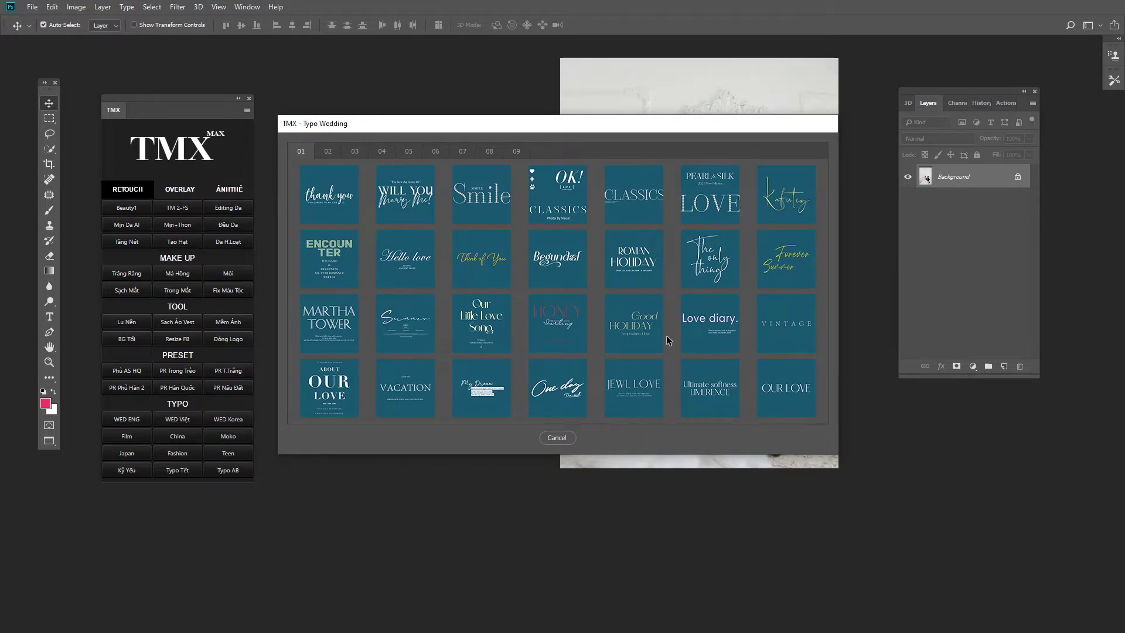
Step: Place the VACATION design from TMX's wedding typography, scale it down and centre it on the wall above the couple
click(405, 391)
key(ctrl+t)
drag(730, 251, 731, 132)
drag(846, 283, 822, 231)
drag(756, 210, 757, 186)
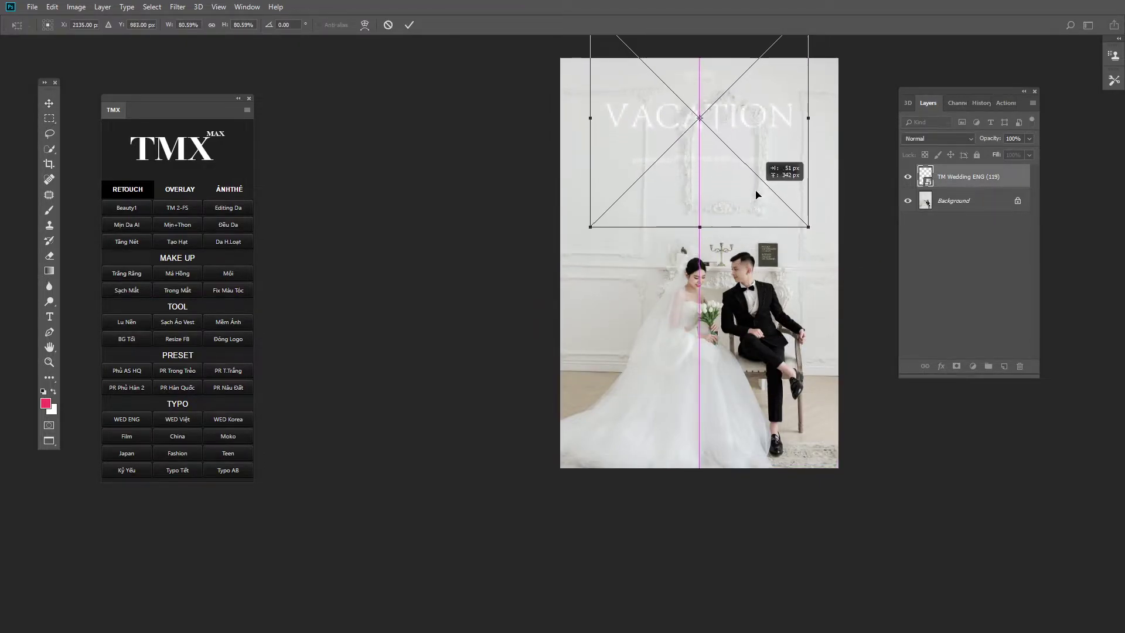
drag(812, 243, 754, 195)
key(Return)
Step: Darken the VACATION typography with Hue/Saturation at Lightness -69 and merge it into the Background
key(ctrl+u)
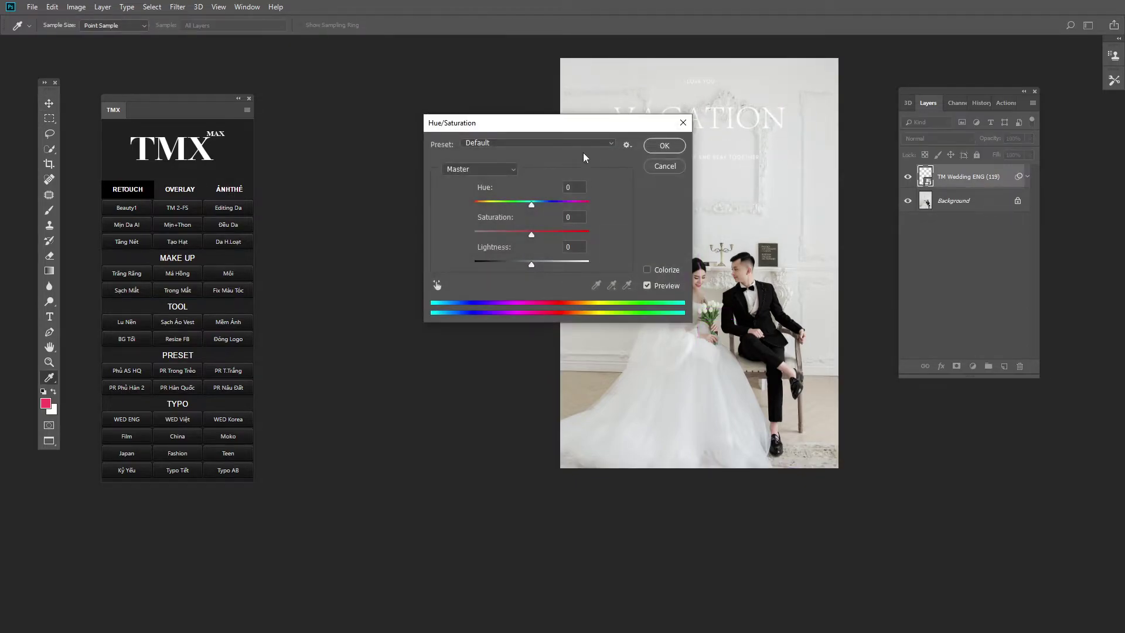
drag(596, 132, 470, 148)
drag(405, 282, 367, 285)
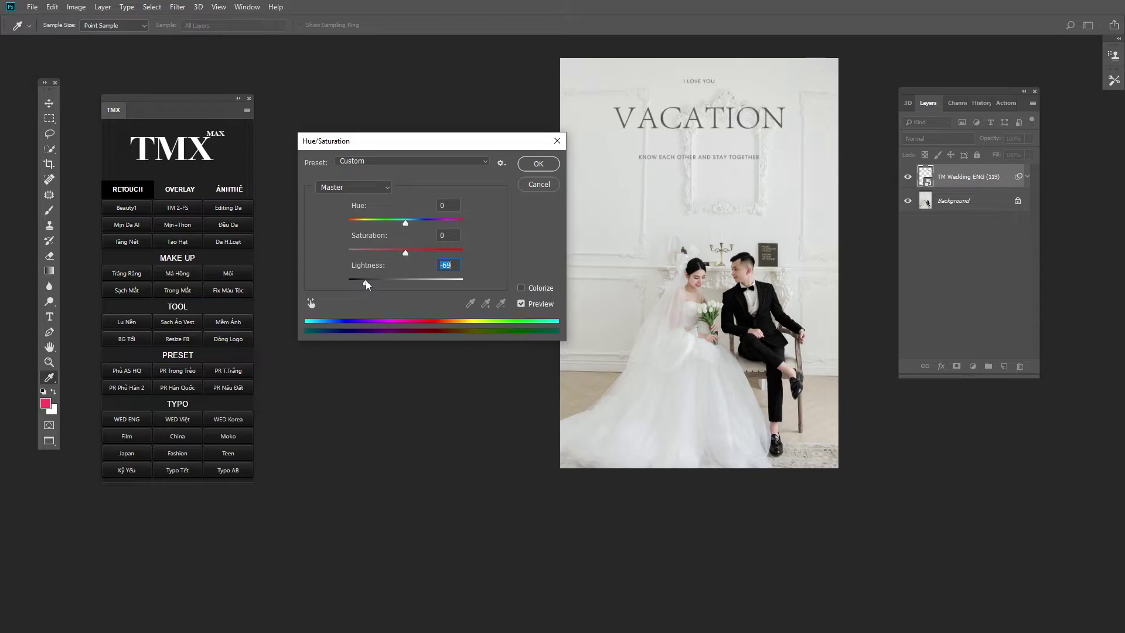
click(537, 165)
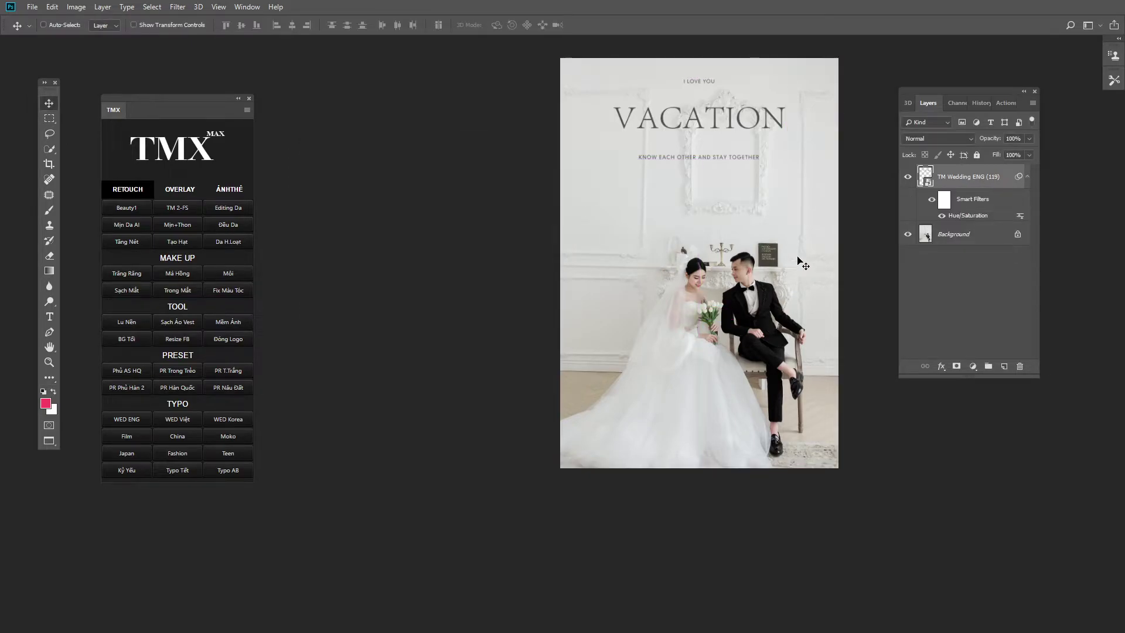
key(ctrl+e)
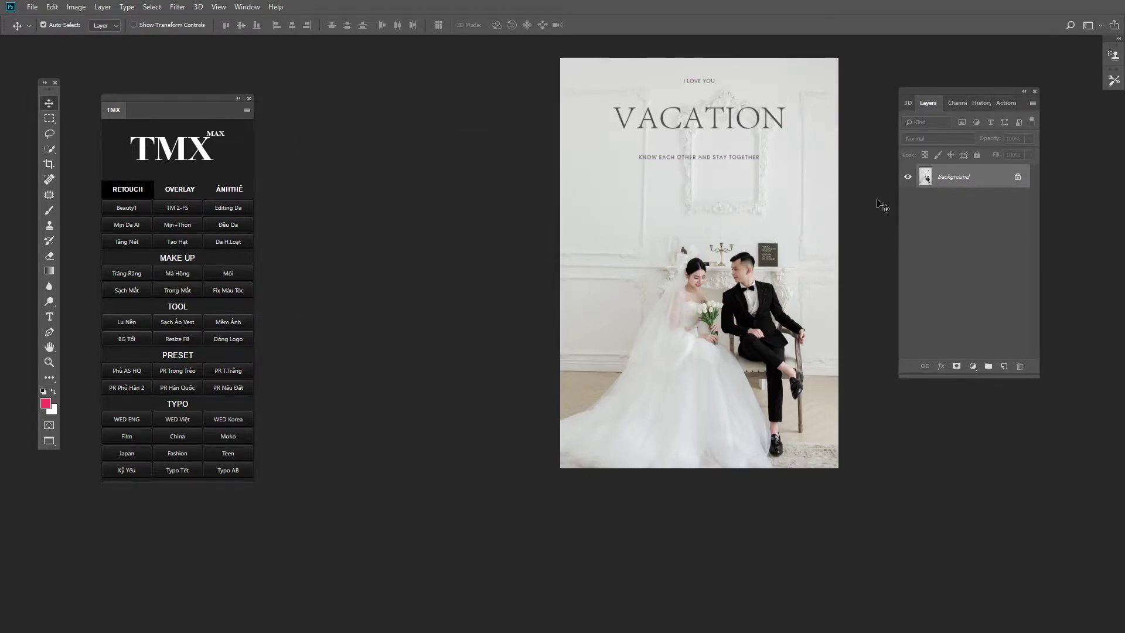
Step: Revert the photo to its opening 1G9A0362.CR2 history snapshot and crop the canvas outward on the right to about double width
click(979, 104)
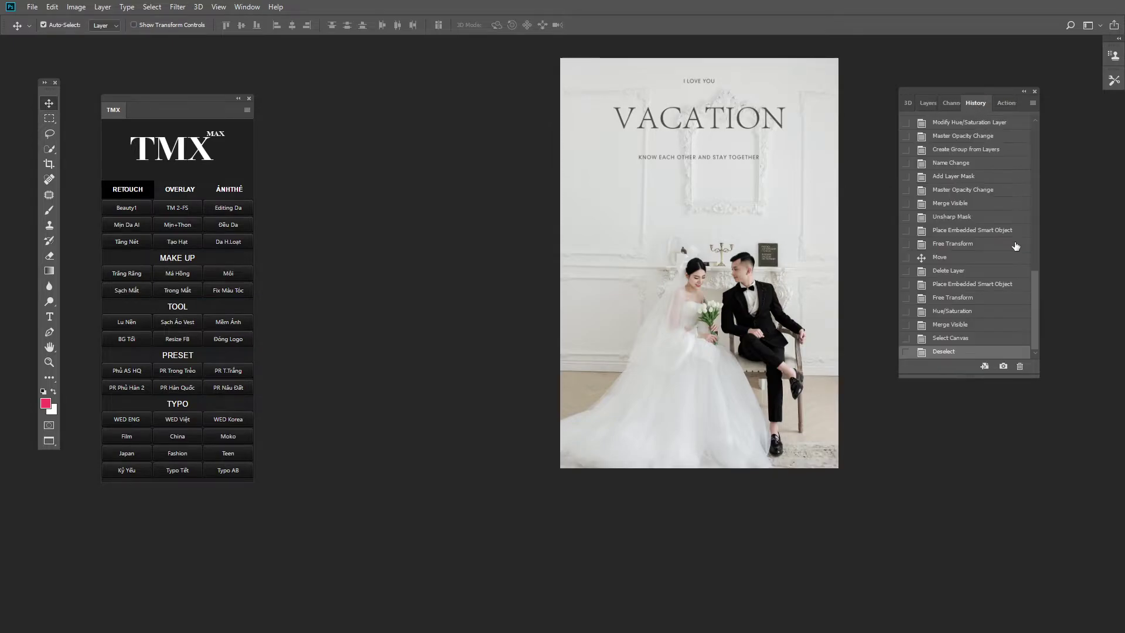
drag(1033, 330, 1032, 123)
click(984, 125)
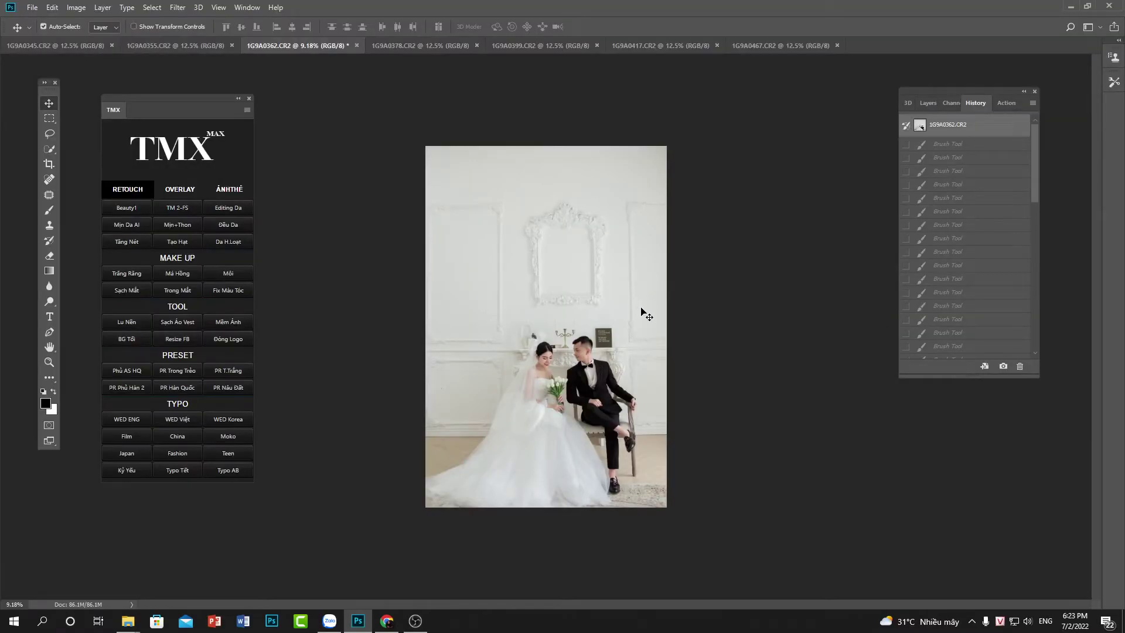
key(c)
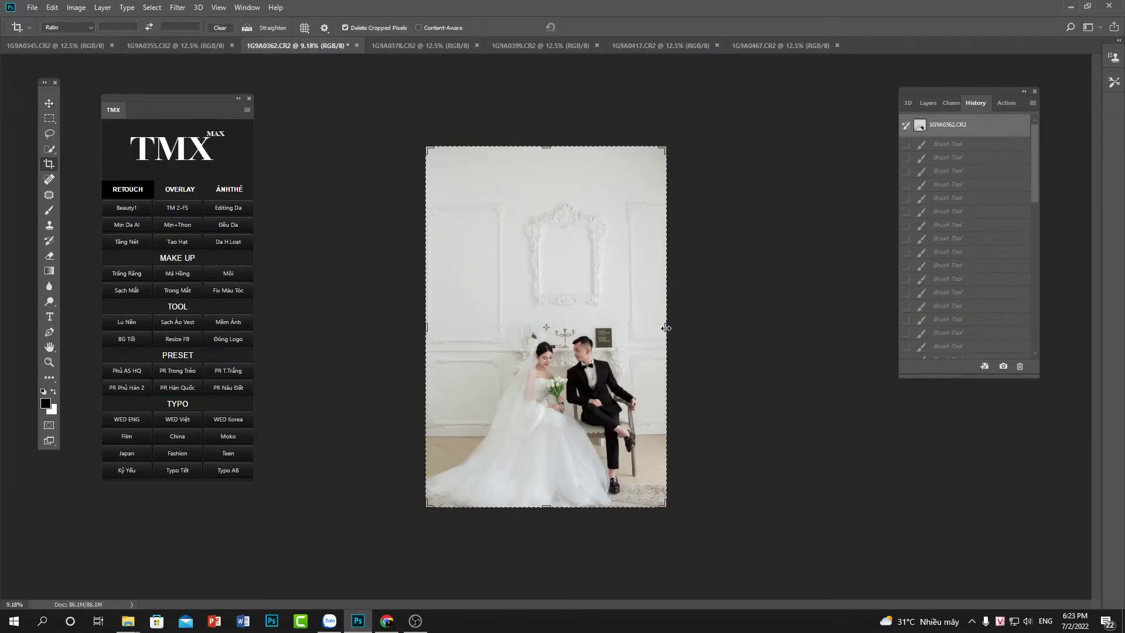
drag(666, 327, 794, 322)
key(Return)
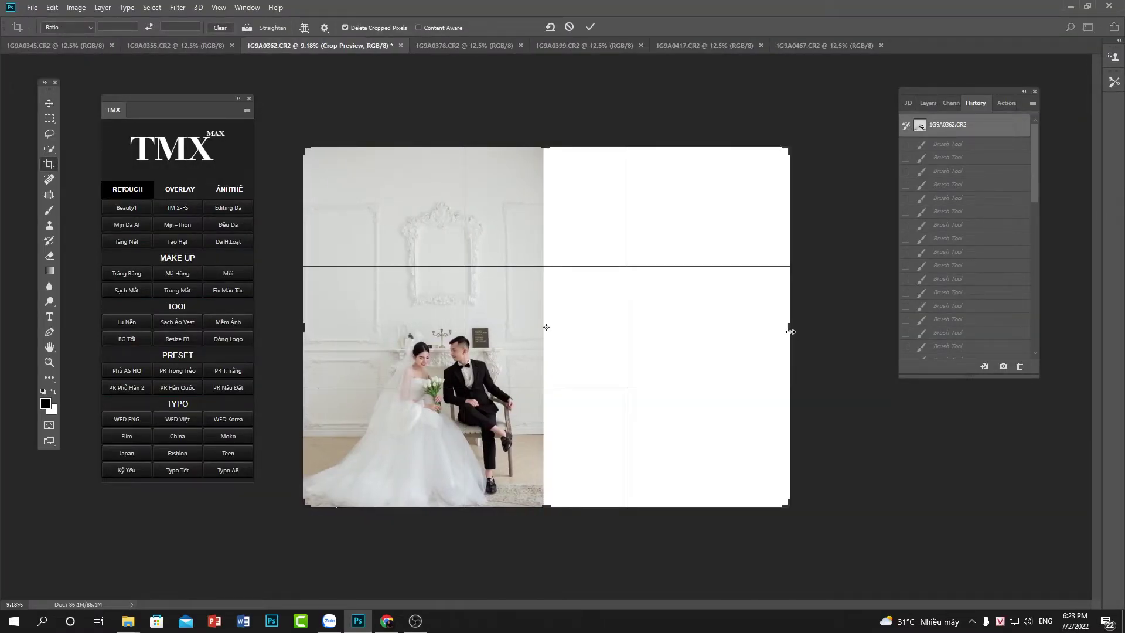
Step: Paste the finished VACATION version and scale it to fill the blank half beside the original photo
key(ctrl+v)
key(ctrl+t)
drag(594, 338, 709, 349)
drag(779, 486, 791, 506)
drag(547, 504, 544, 507)
key(Return)
key(c)
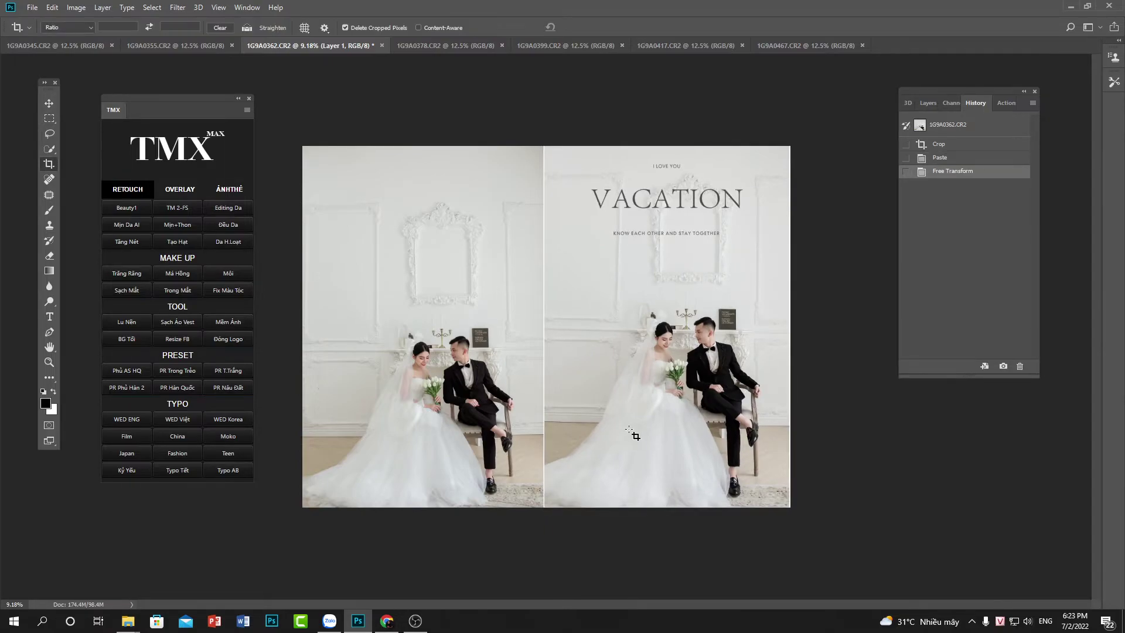
Step: Compare the original and retouched photos side by side, examining the couple's faces up close and the whole layout
scroll(724, 404, up, 5)
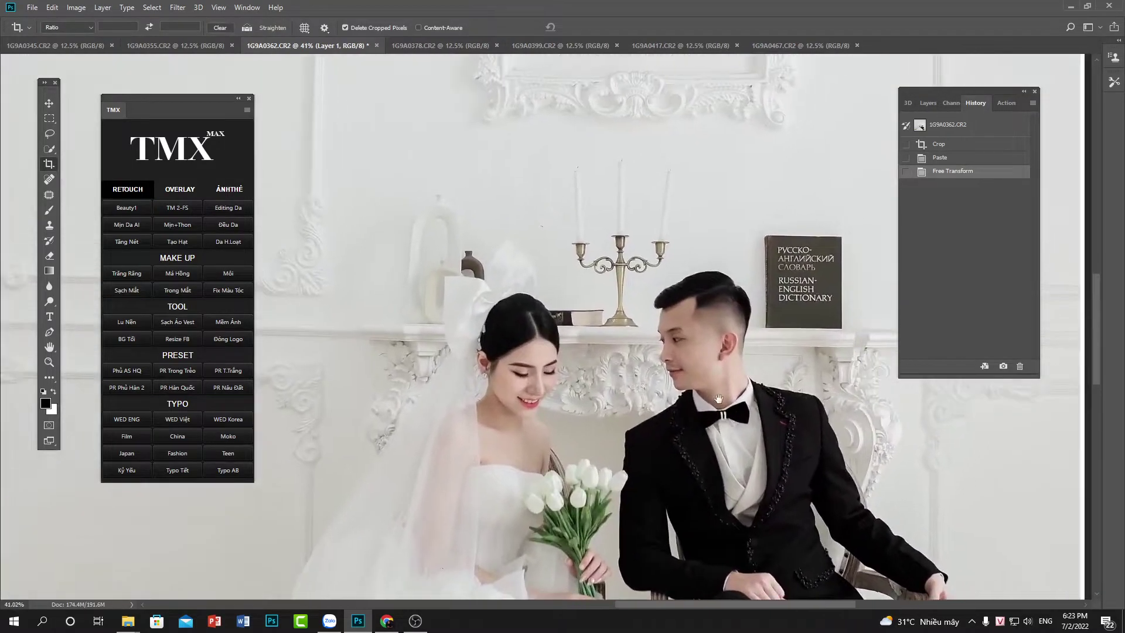
scroll(613, 394, up, 3)
right_click(614, 398)
click(645, 403)
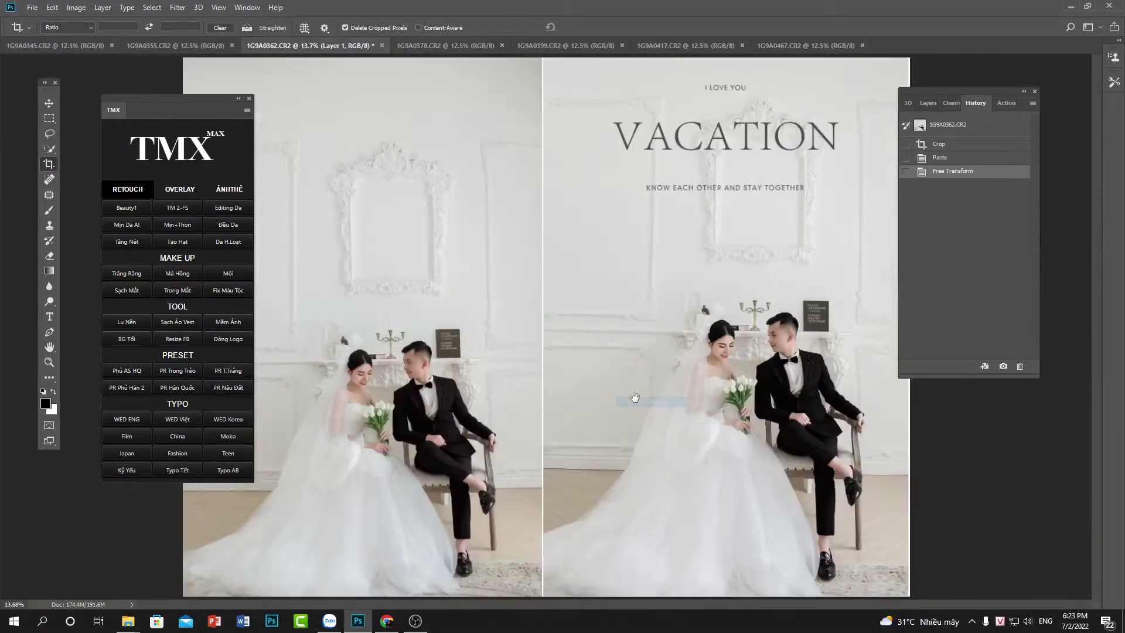
scroll(645, 341, up, 4)
scroll(645, 341, up, 1)
right_click(626, 345)
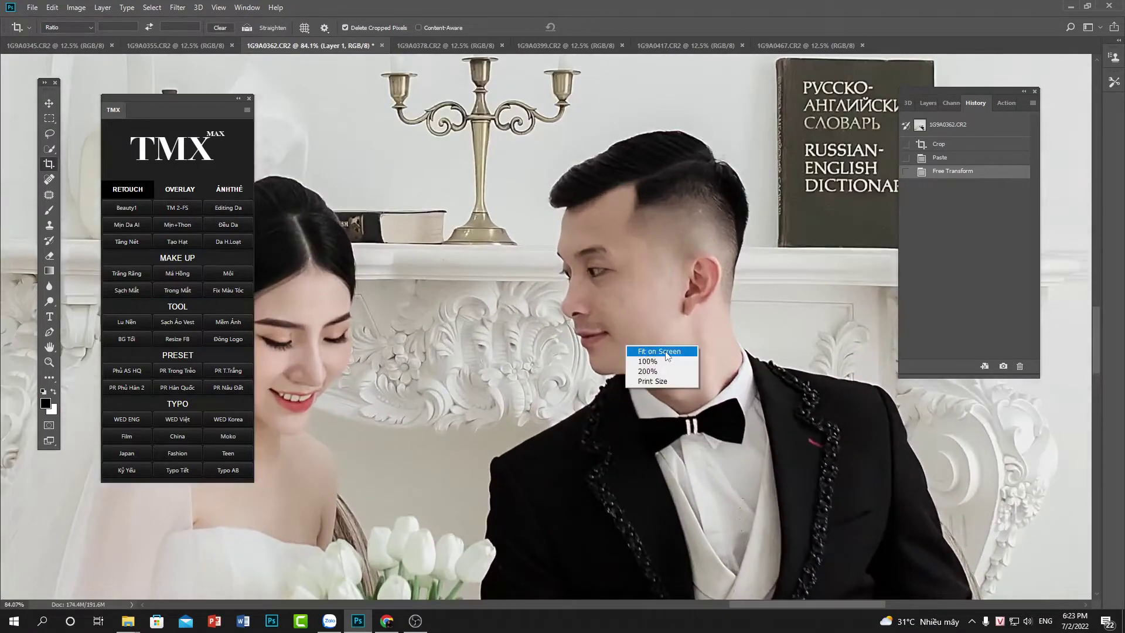
click(639, 351)
key(f)
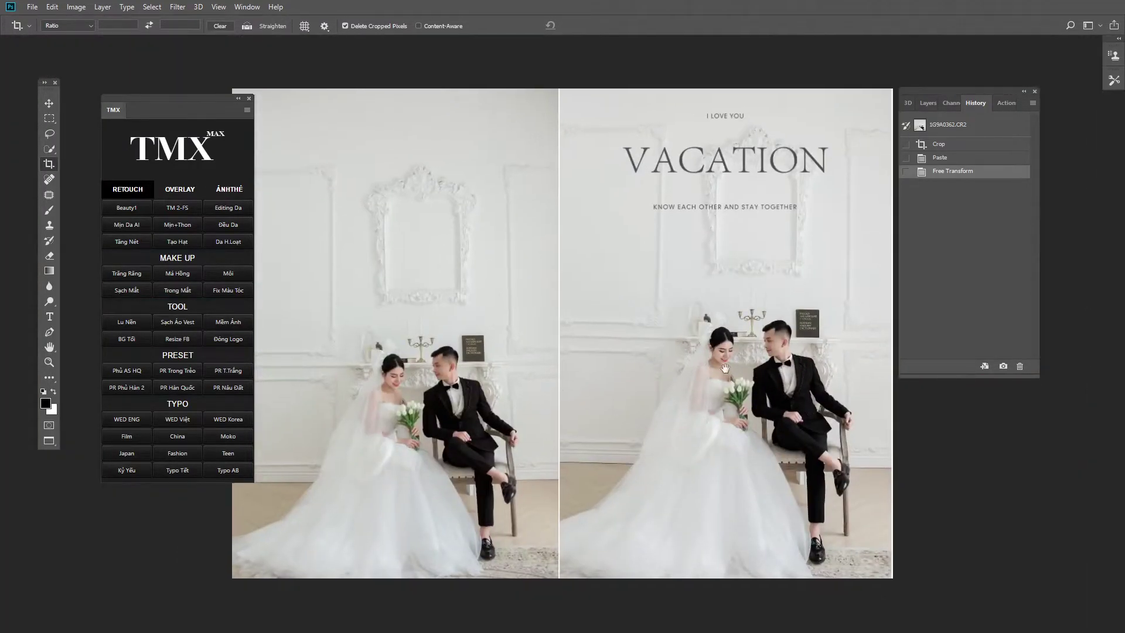
scroll(674, 337, down, 1)
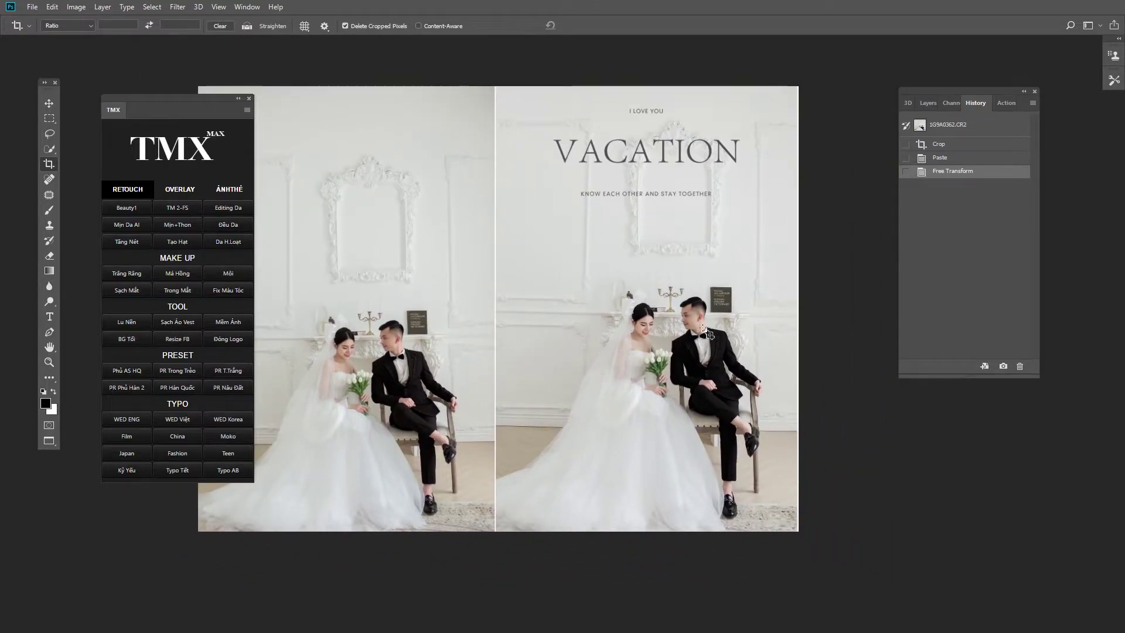
scroll(706, 357, up, 1)
right_click(688, 343)
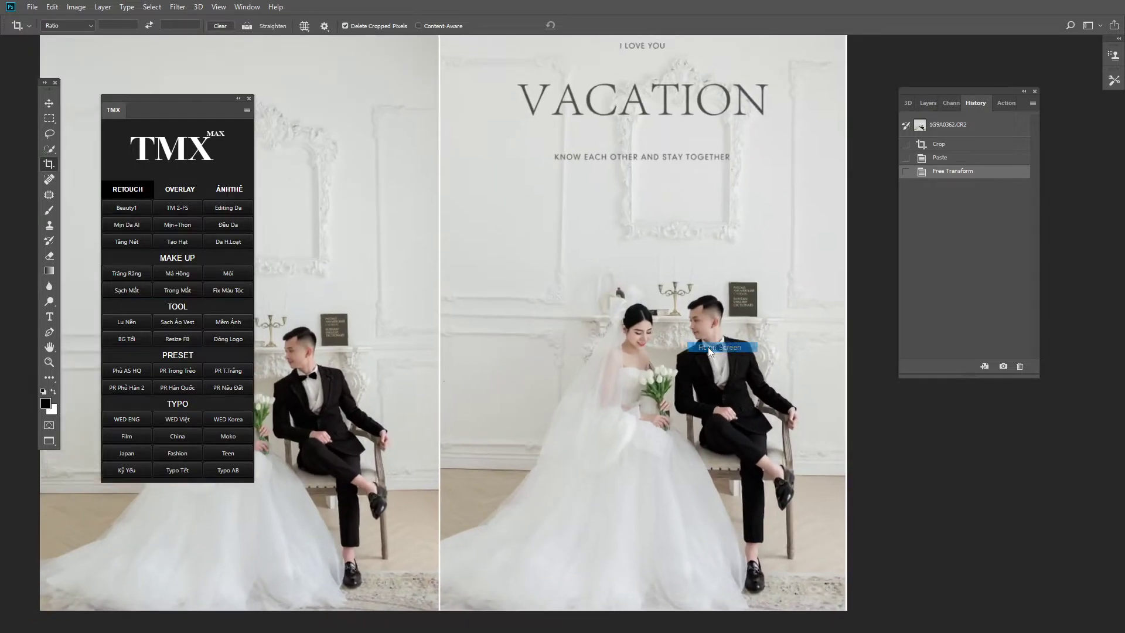
click(709, 349)
scroll(687, 353, down, 1)
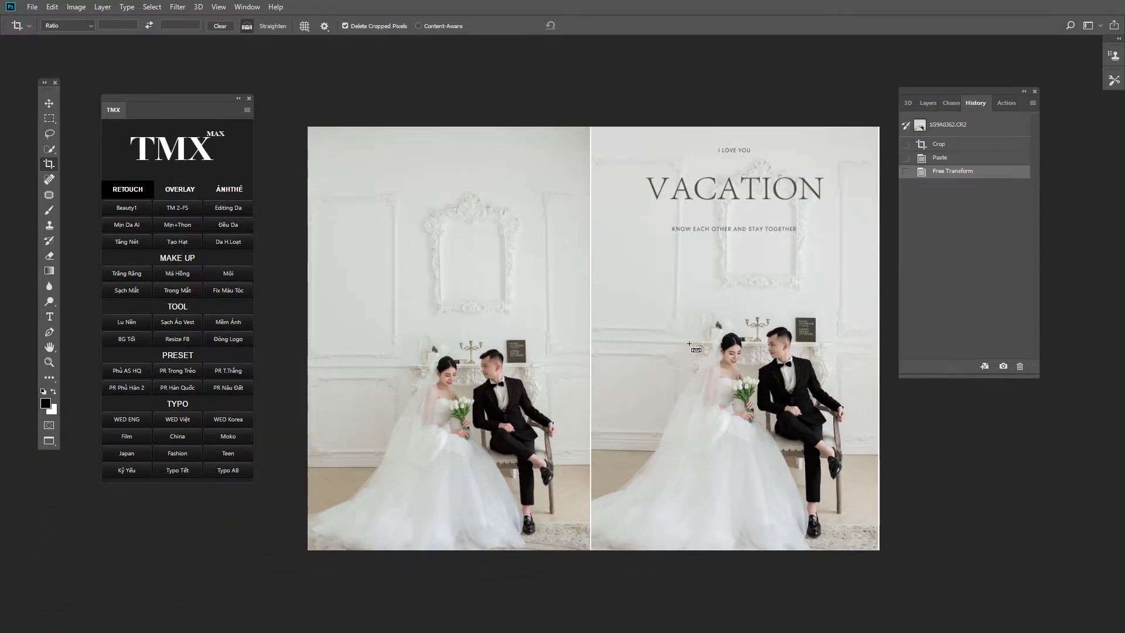
Step: Merge the before-and-after layout, save it as 1G9A0362.jpg at JPEG quality 12, and return to the standard screen mode
key(ctrl+shift+alt+e)
key(ctrl+shift+s)
key(Return)
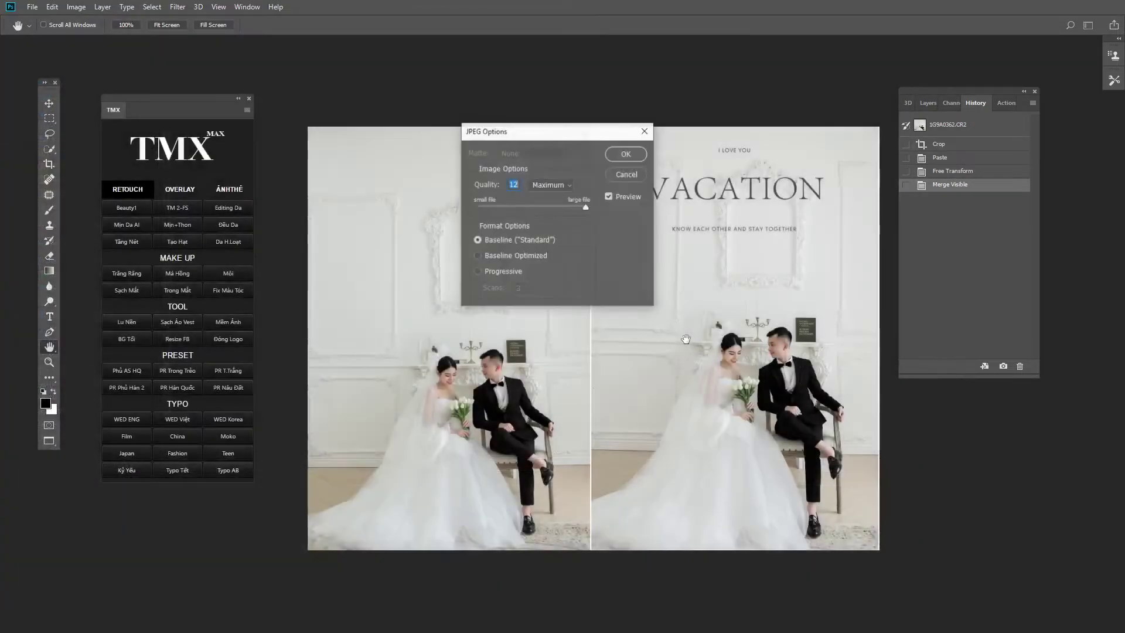
key(Return)
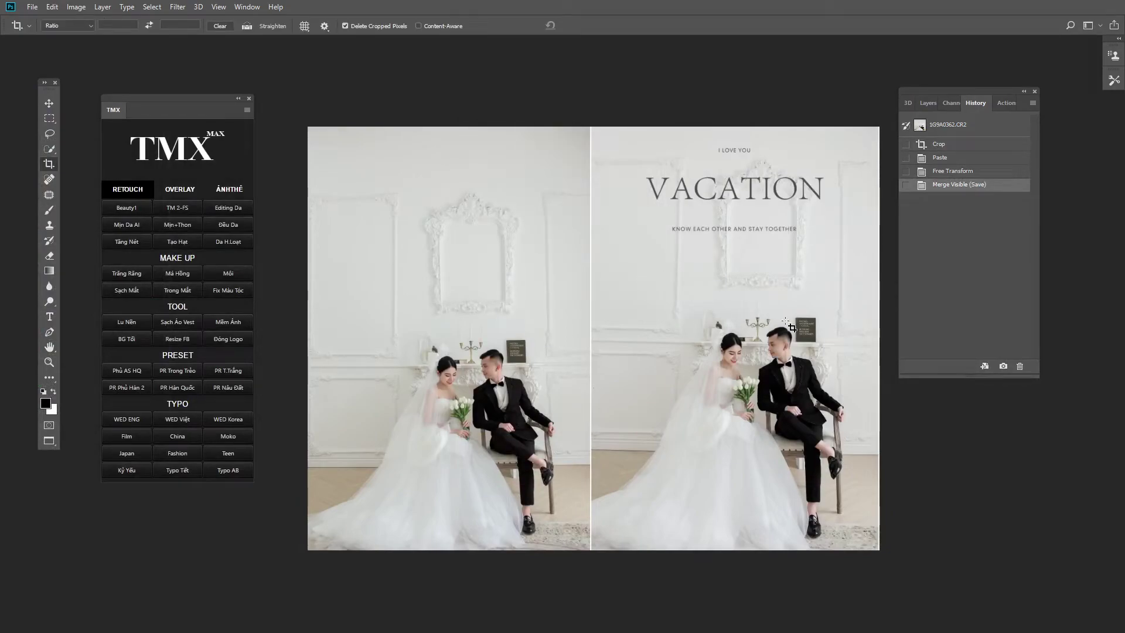
key(f)
key(f)
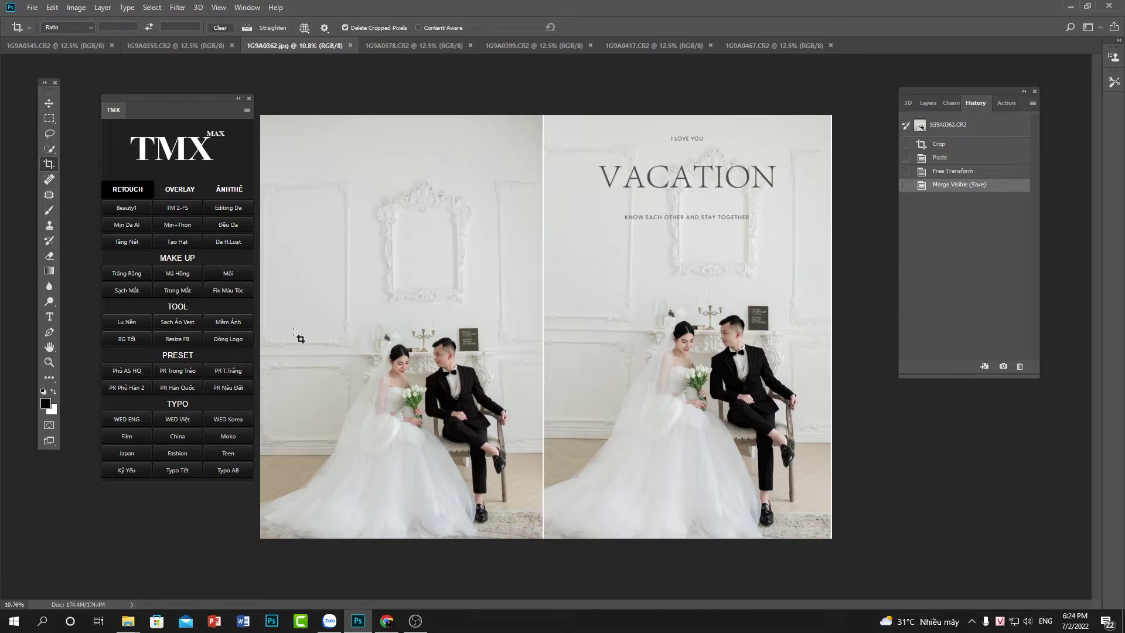
Step: Switch to File Explorer and open the folder 2. TỔNG HỢP CÁC BỘ HÌNH ĐẸP on drive E:
mouse_move(128, 620)
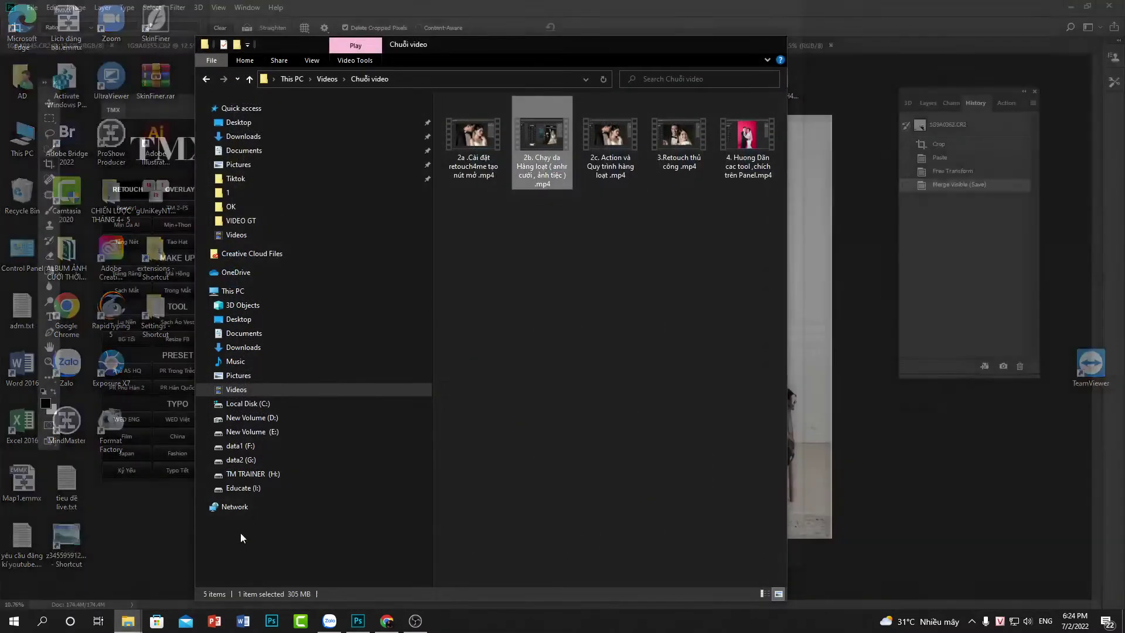
click(89, 571)
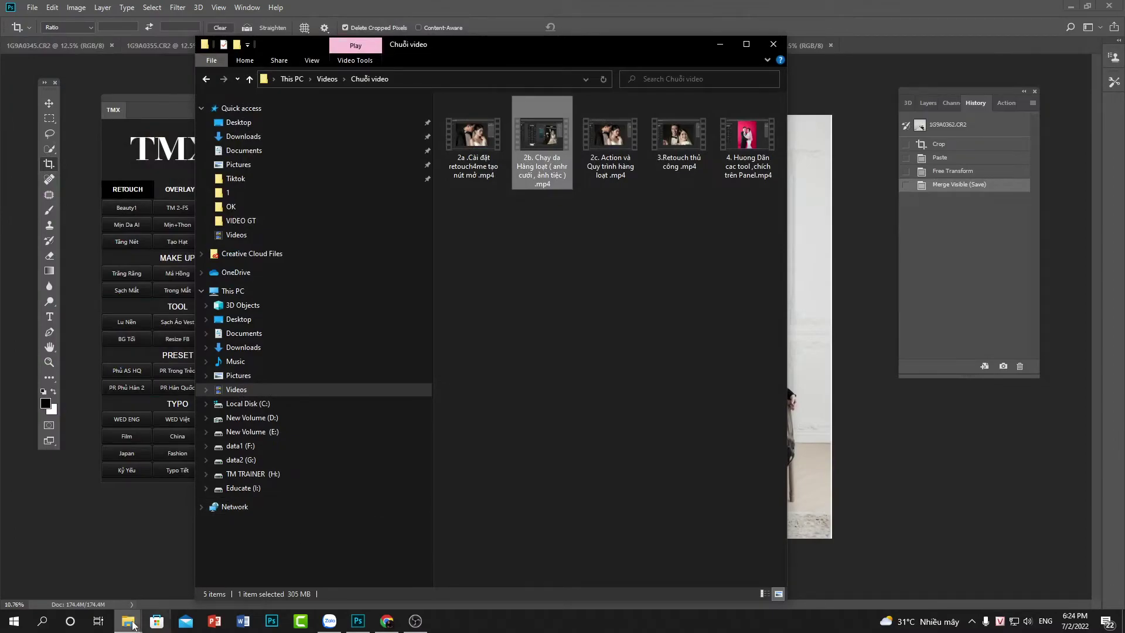
mouse_move(136, 623)
click(173, 592)
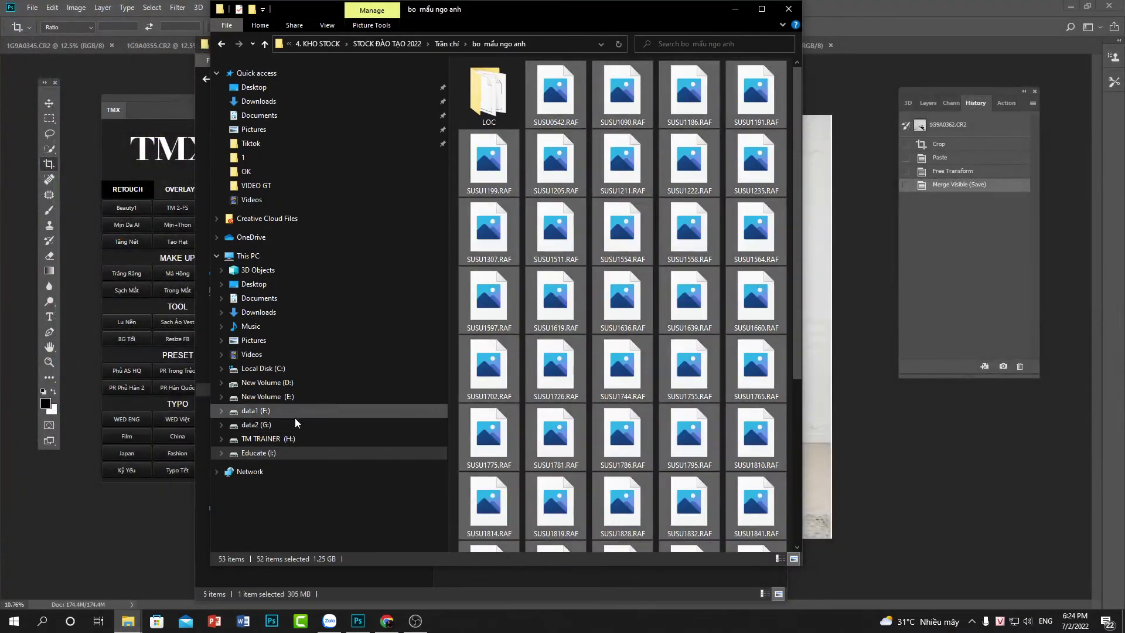
click(265, 397)
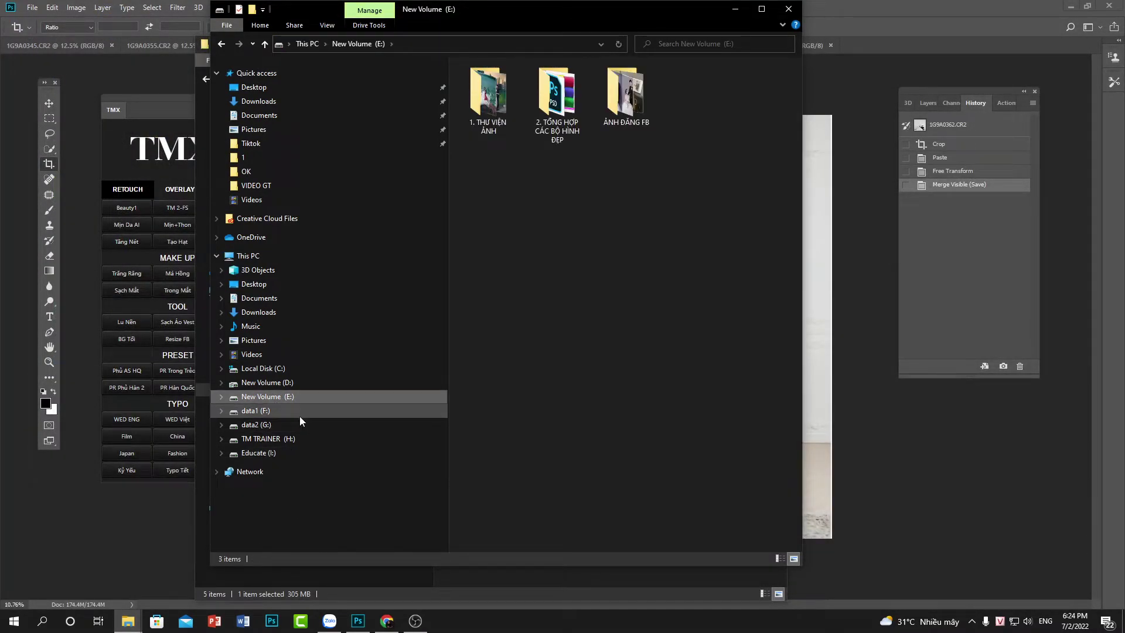
click(286, 383)
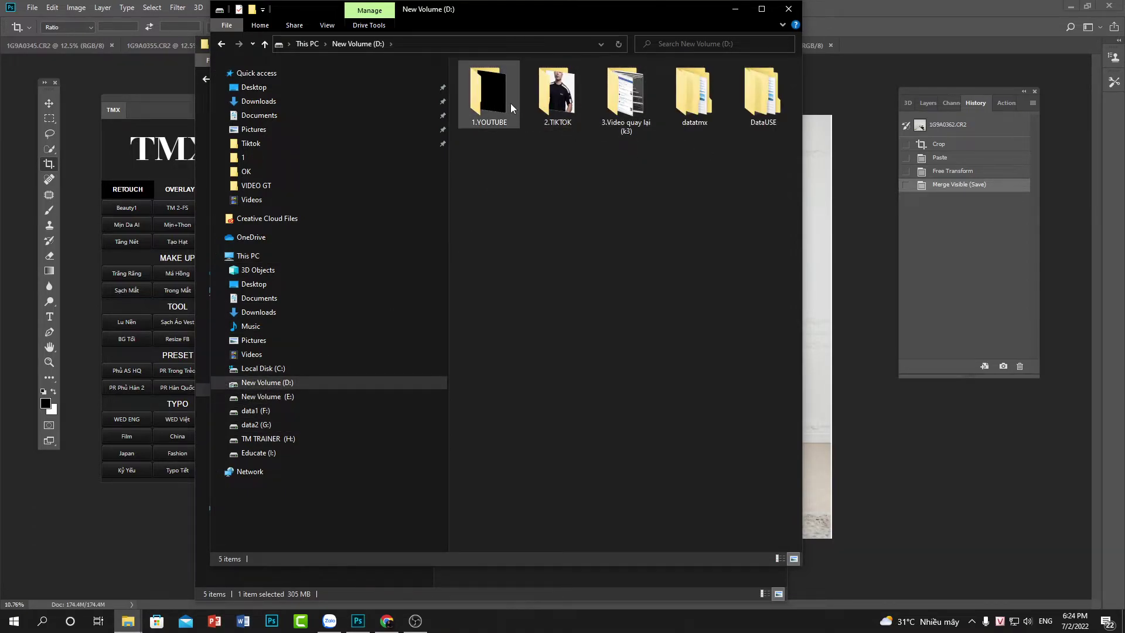
click(363, 397)
click(573, 95)
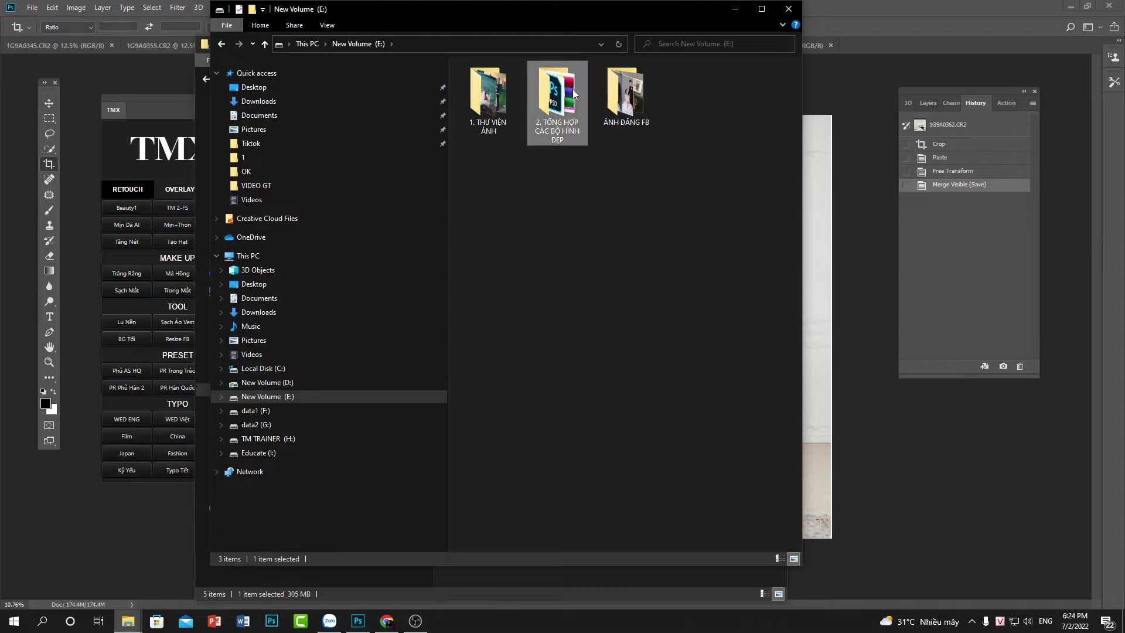
double_click(573, 95)
Step: Check the photos in wedding set folder 204, then return to the set list and open folder 212
scroll(619, 227, down, 15)
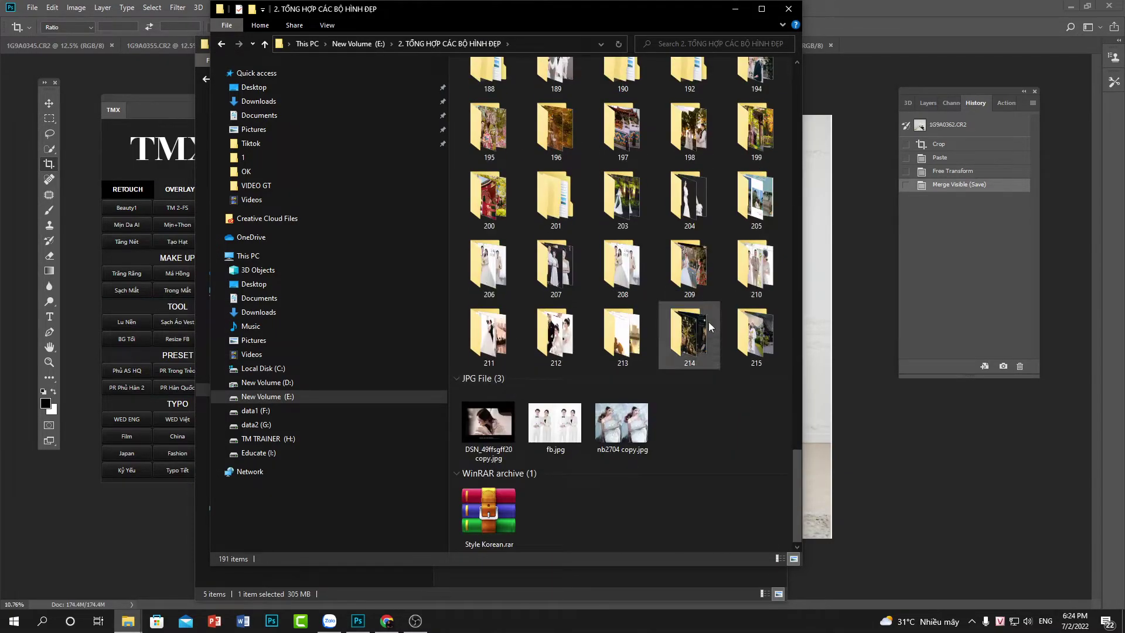
double_click(689, 199)
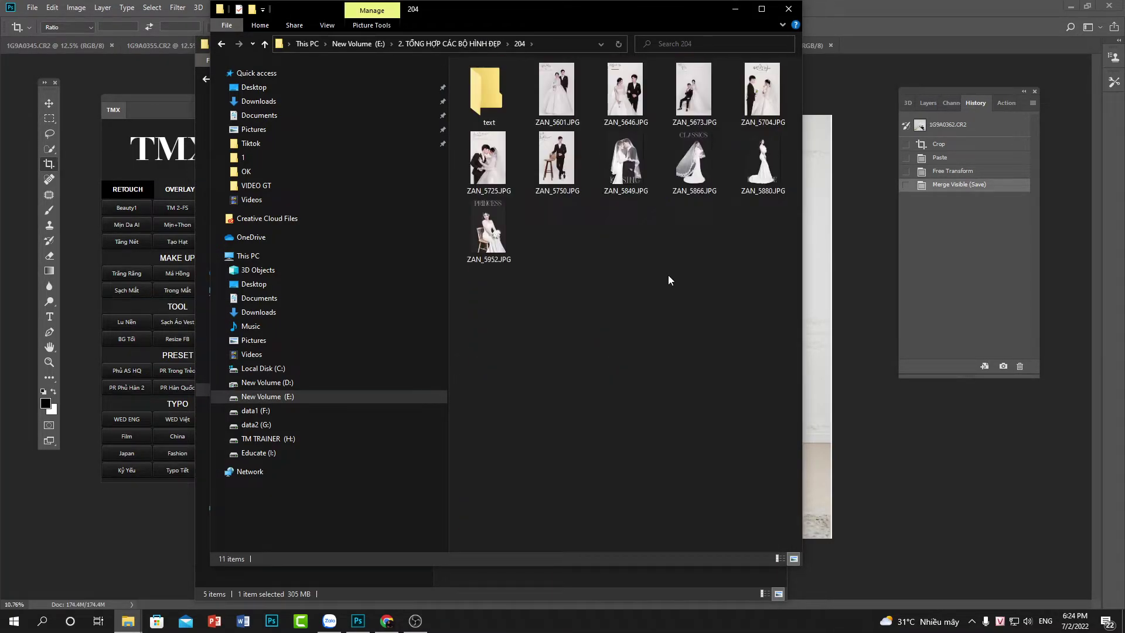
key(alt+Left)
click(569, 345)
double_click(572, 346)
Step: Select DSC05321, DSC05348, DSC05358, DSC05622 and DSC05640 in folder 212 and open them in Photoshop
click(579, 179)
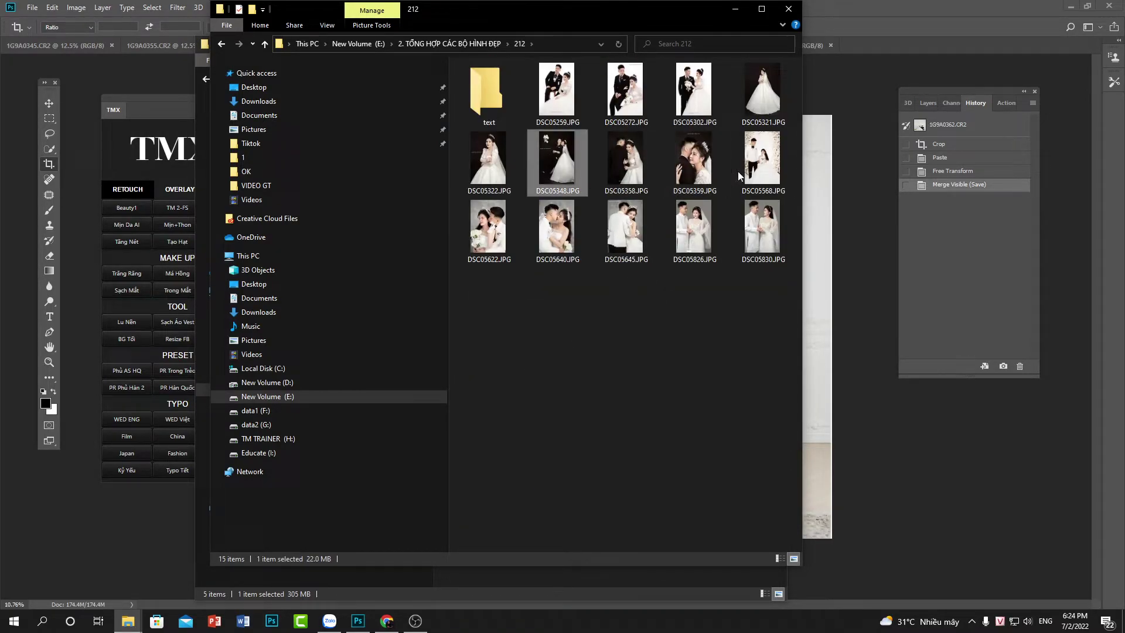
ctrl+click(625, 159)
ctrl+click(754, 106)
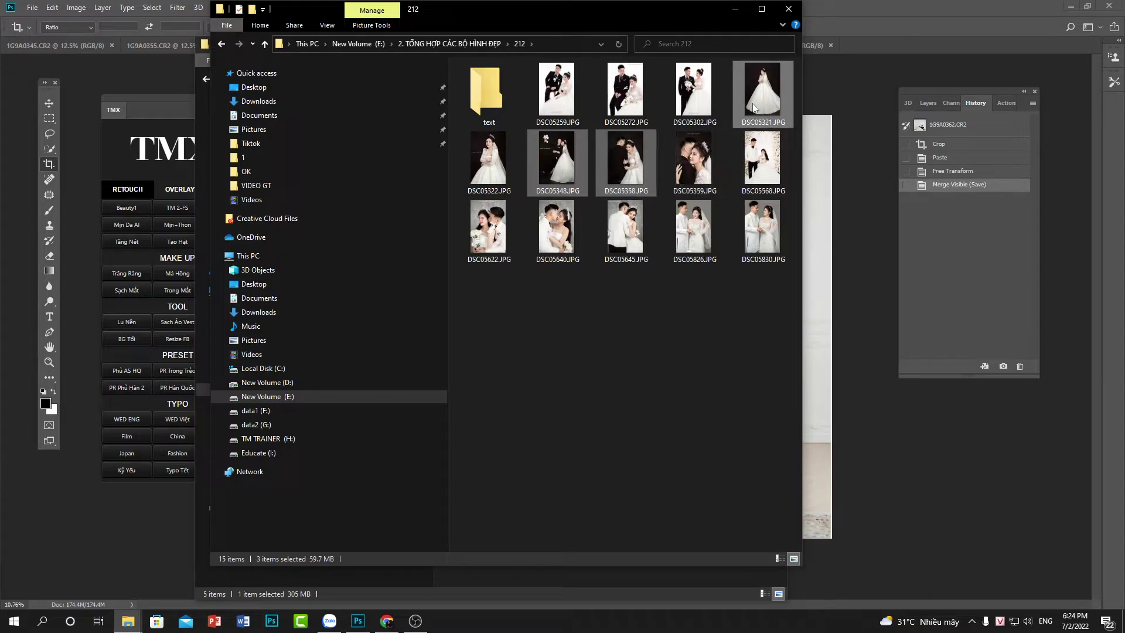
ctrl+click(557, 242)
ctrl+click(492, 238)
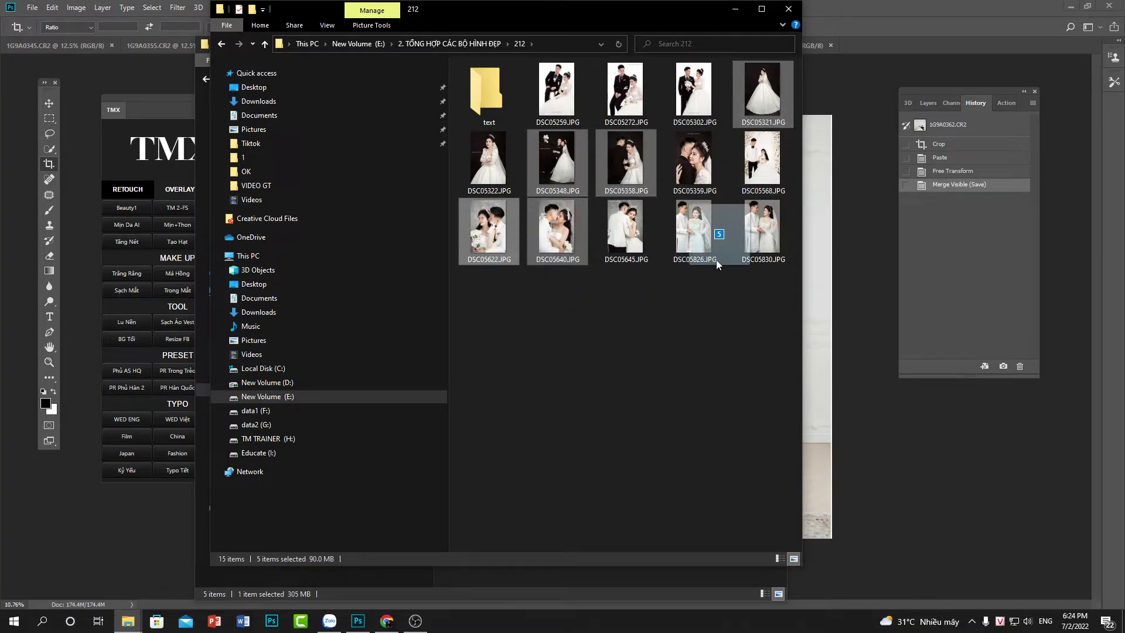
key(alt+Tab)
key(alt+Tab)
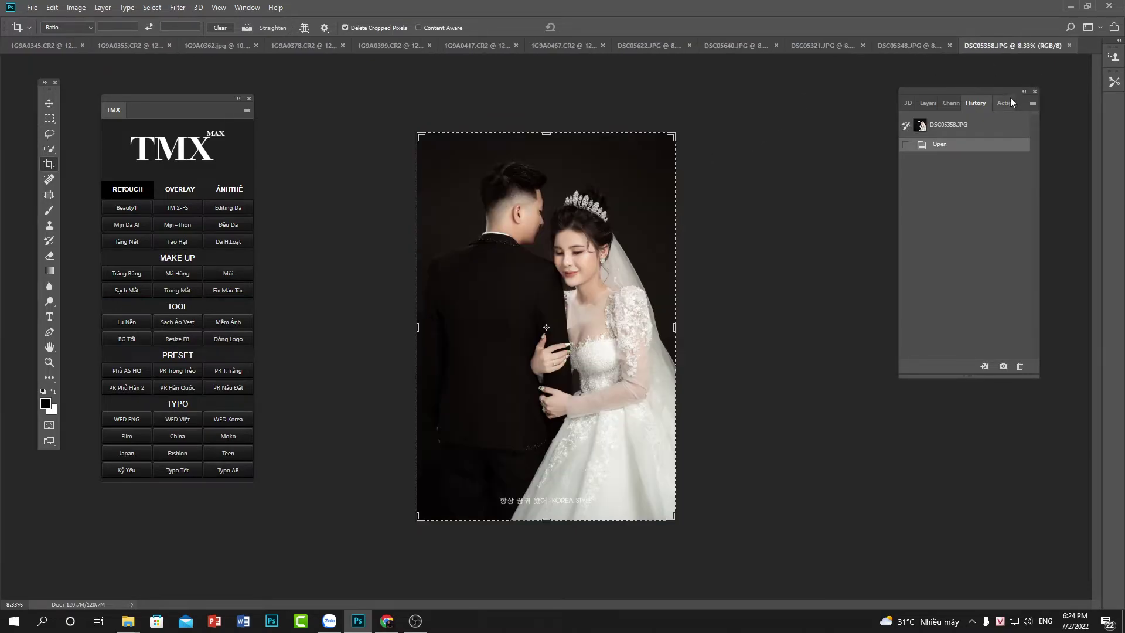
Step: Activate the Move tool, bring up photo DSC05348.JPG and shift the TMX panel slightly closer to the photo
key(v)
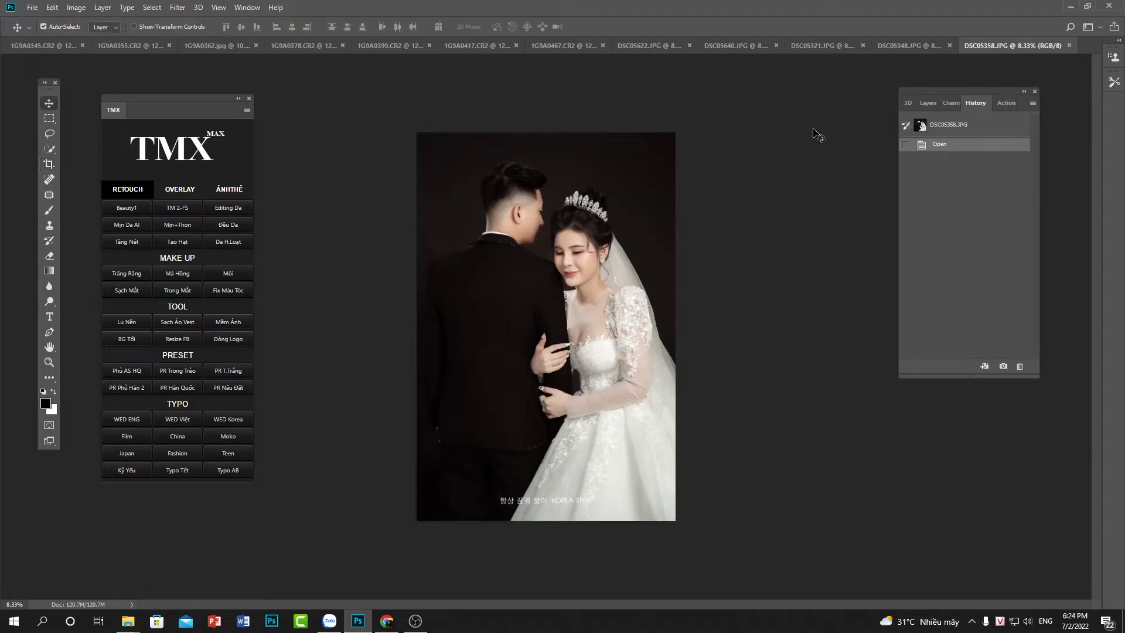
click(909, 46)
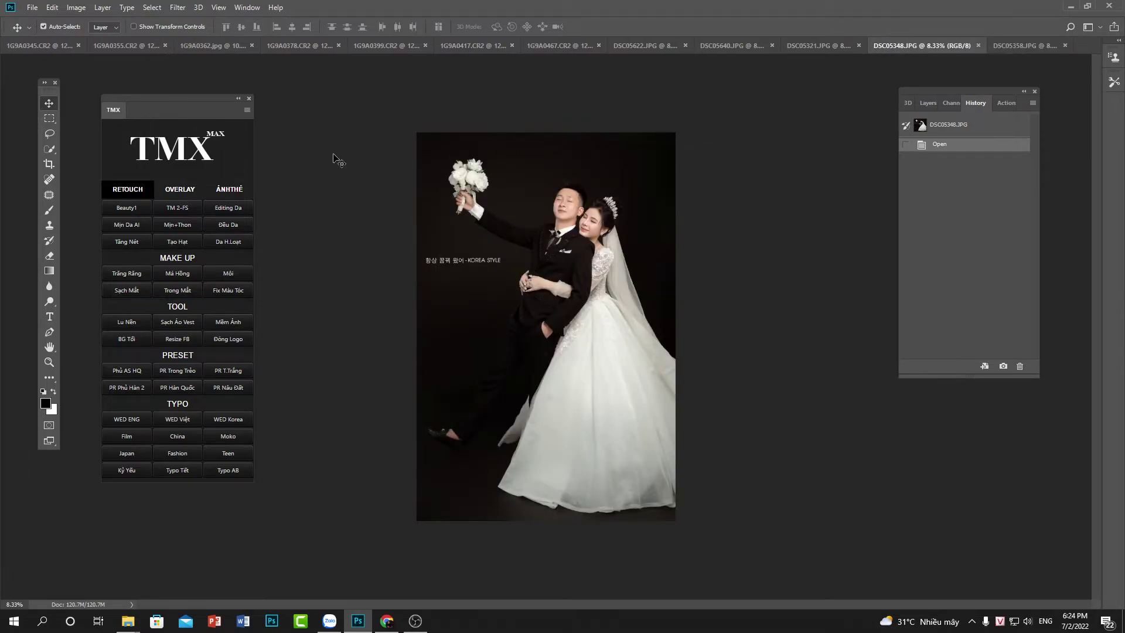
drag(202, 110, 244, 117)
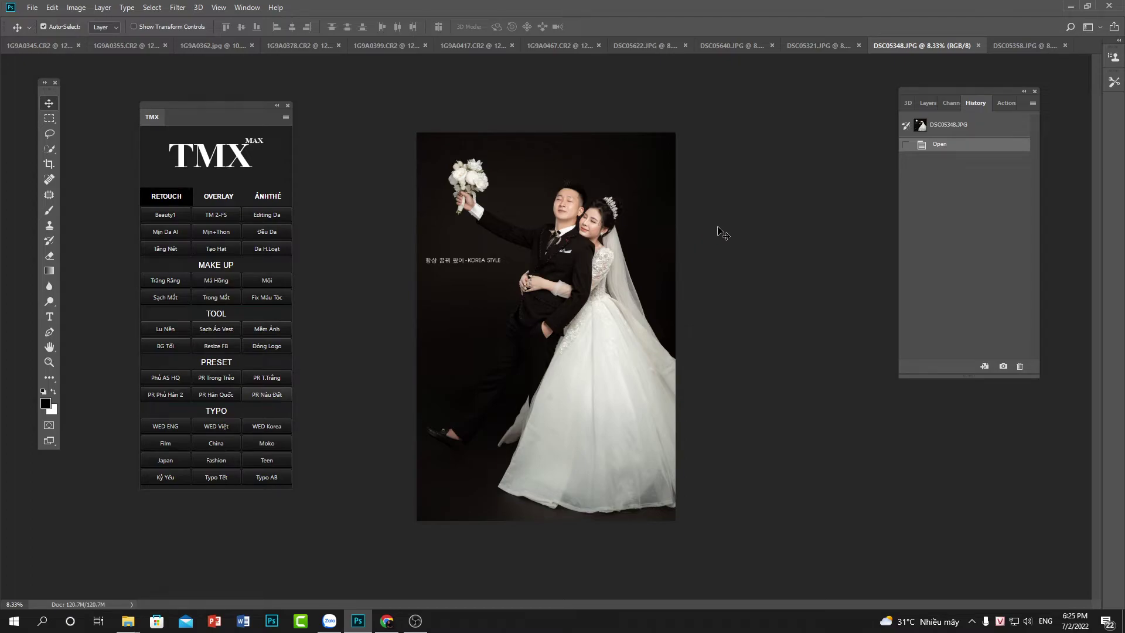
Step: Try the PR Hàn Quốc preset on DSC05348 at about 58% opacity and delete its layer group
click(928, 103)
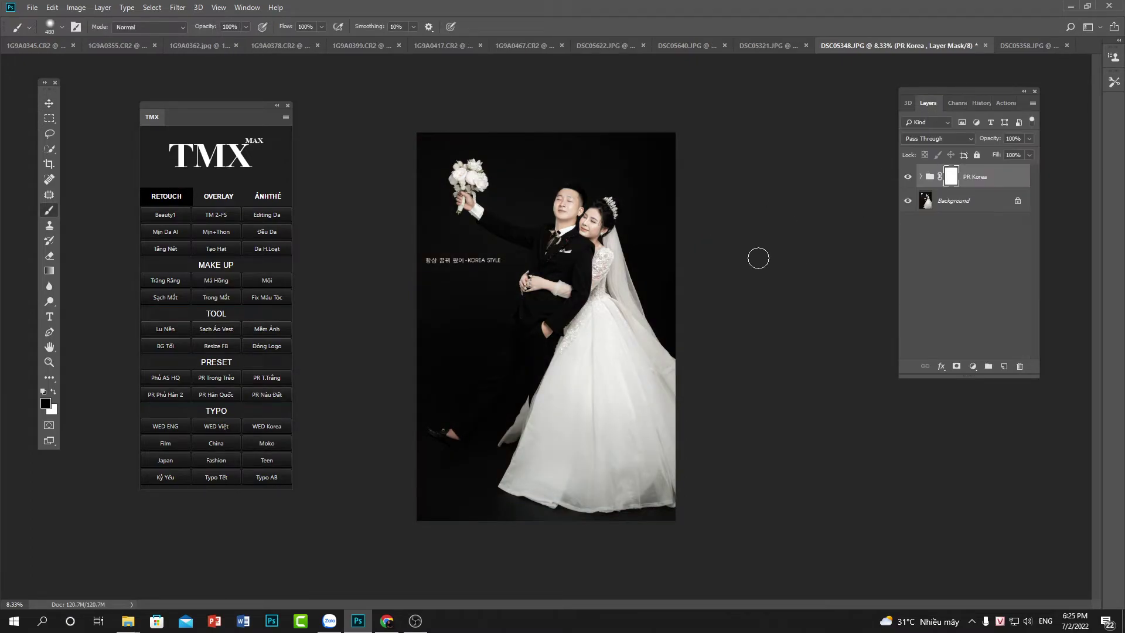
scroll(615, 319, up, 2)
scroll(675, 304, down, 1)
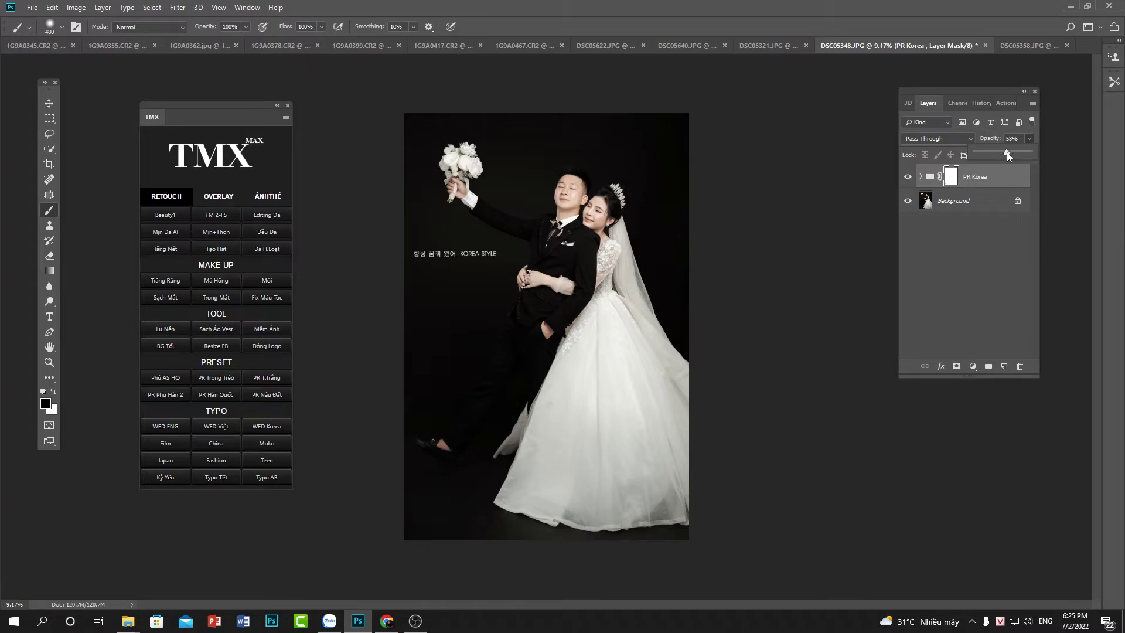
click(914, 189)
key(Delete)
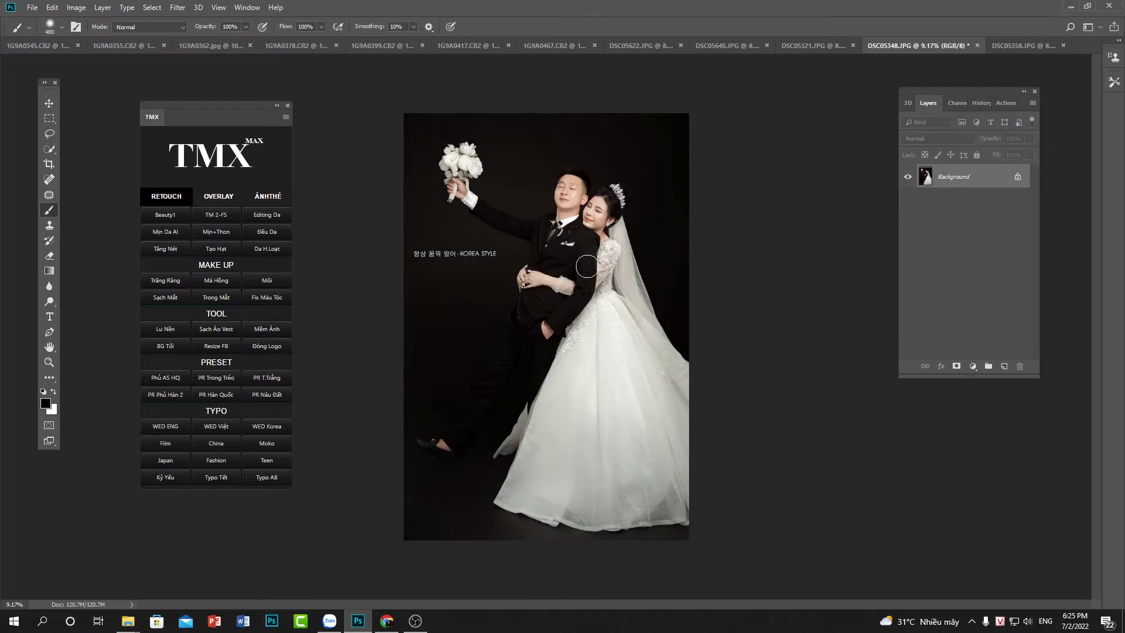
Step: Try the PR Phủ Hàn 2 preset on DSC05348 at about 62% opacity and delete its layer group
click(166, 394)
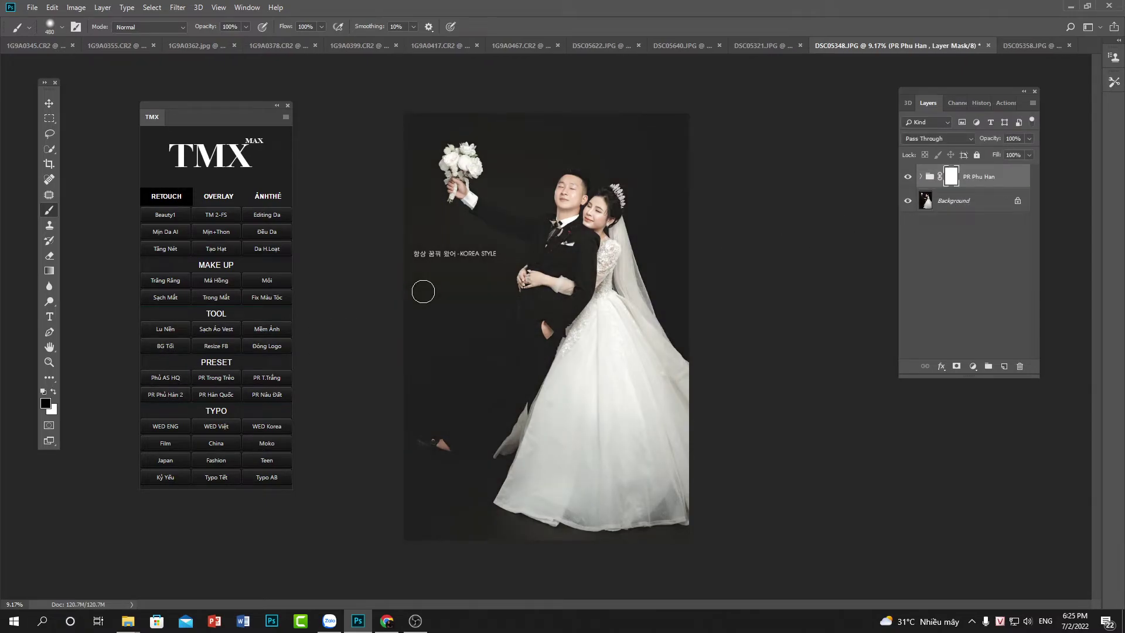
drag(1016, 152, 1004, 151)
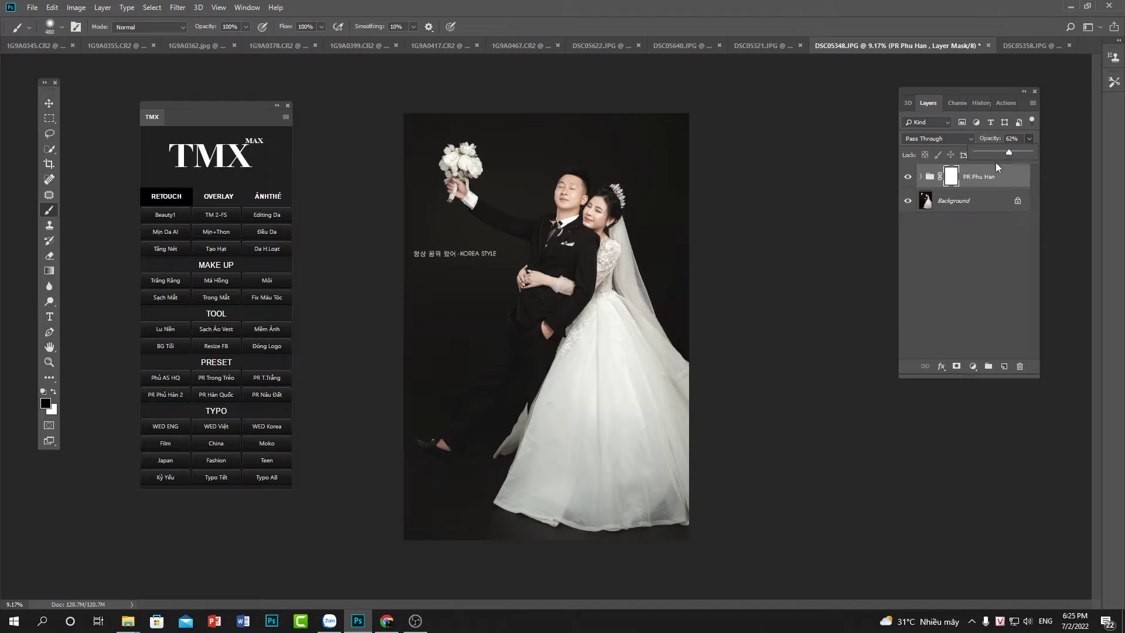
key(Delete)
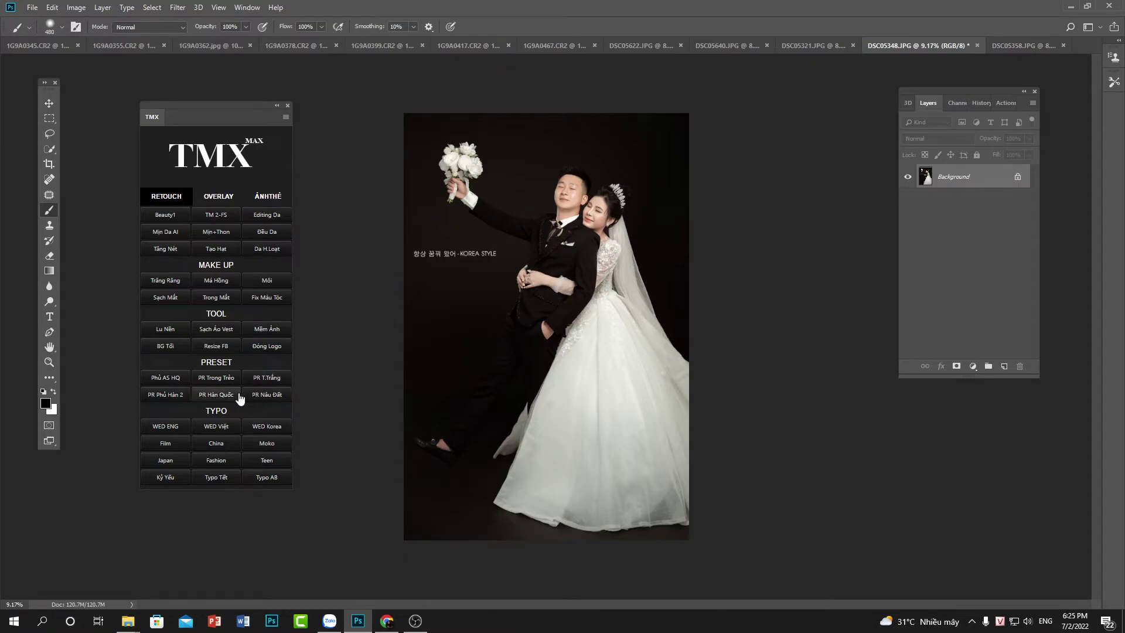
Step: Try the PR Trong Trẻo preset at about 48% opacity, compare it with the original and delete its layer group
click(216, 378)
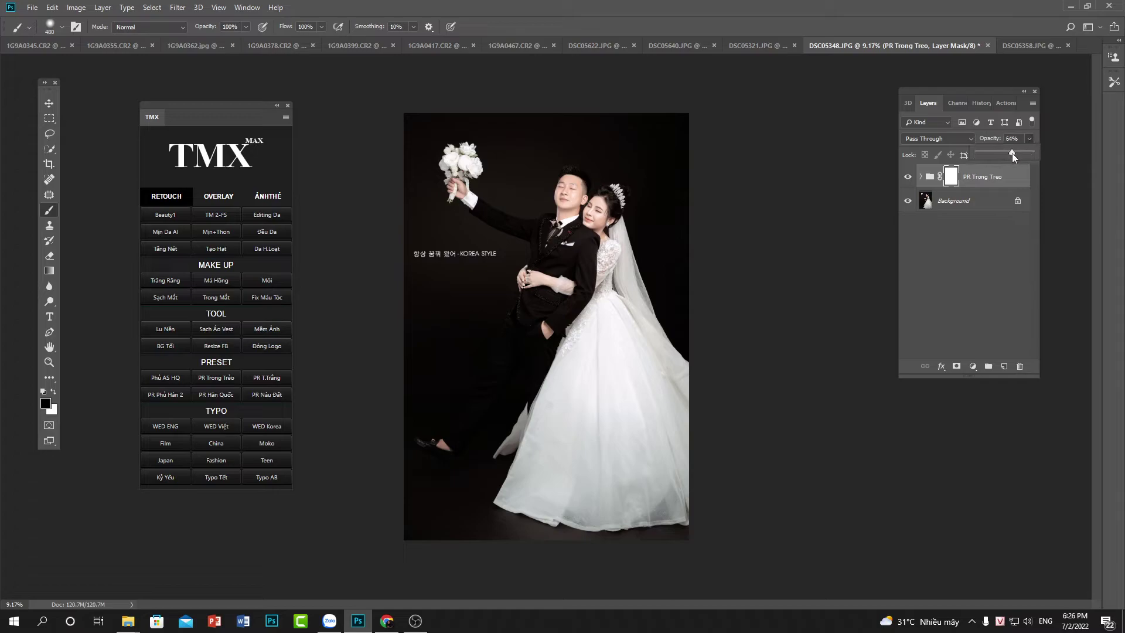
drag(1005, 152, 1003, 152)
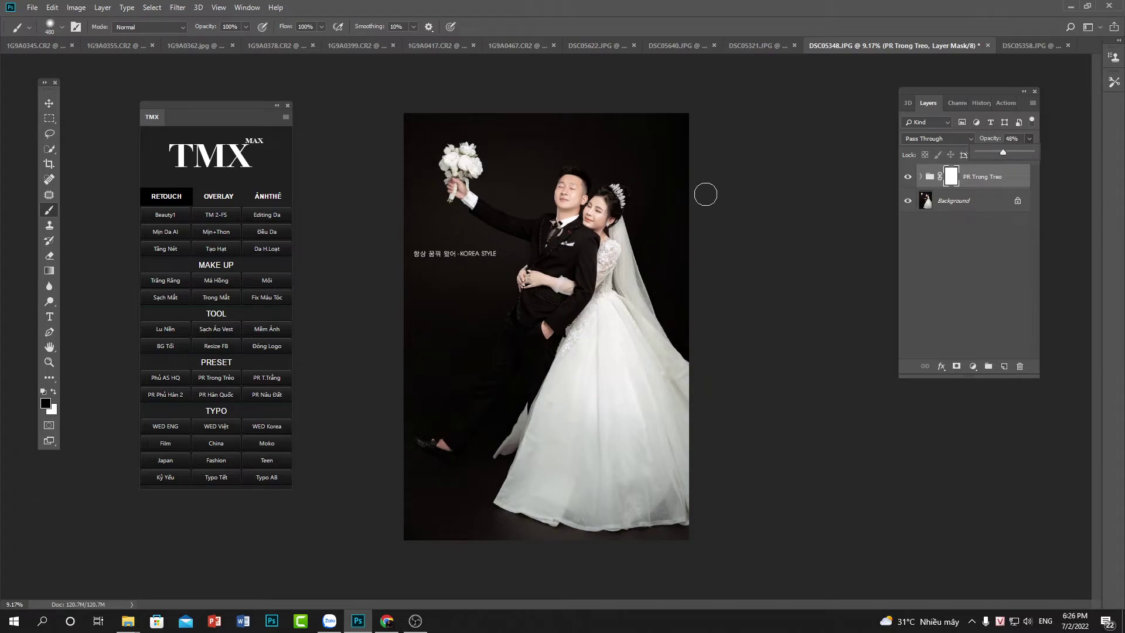
click(994, 153)
click(908, 177)
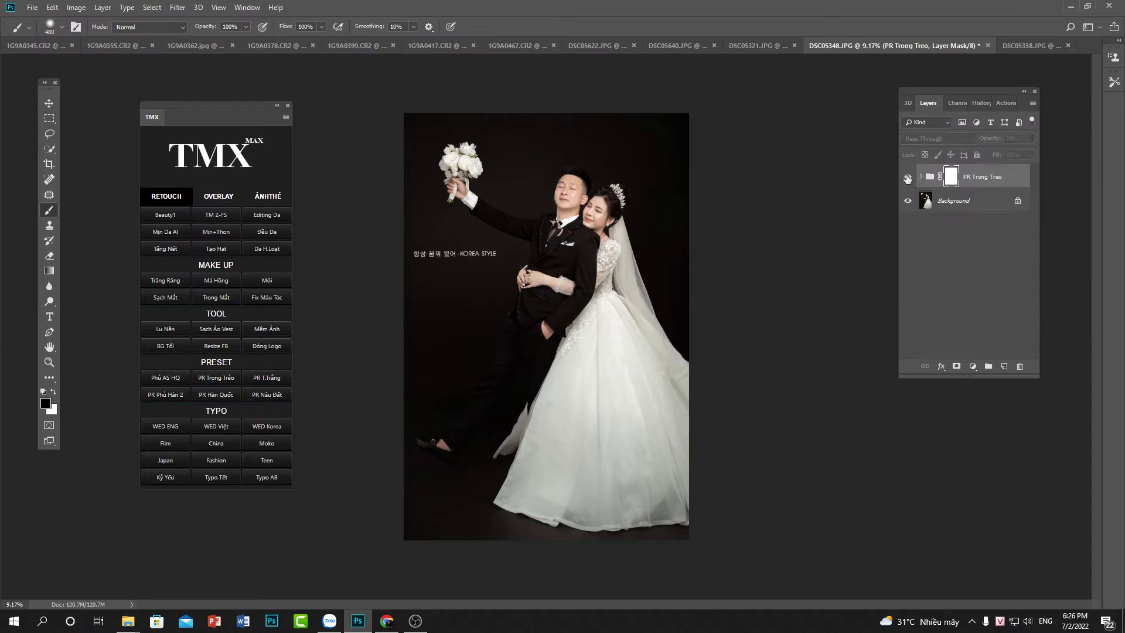
key(Delete)
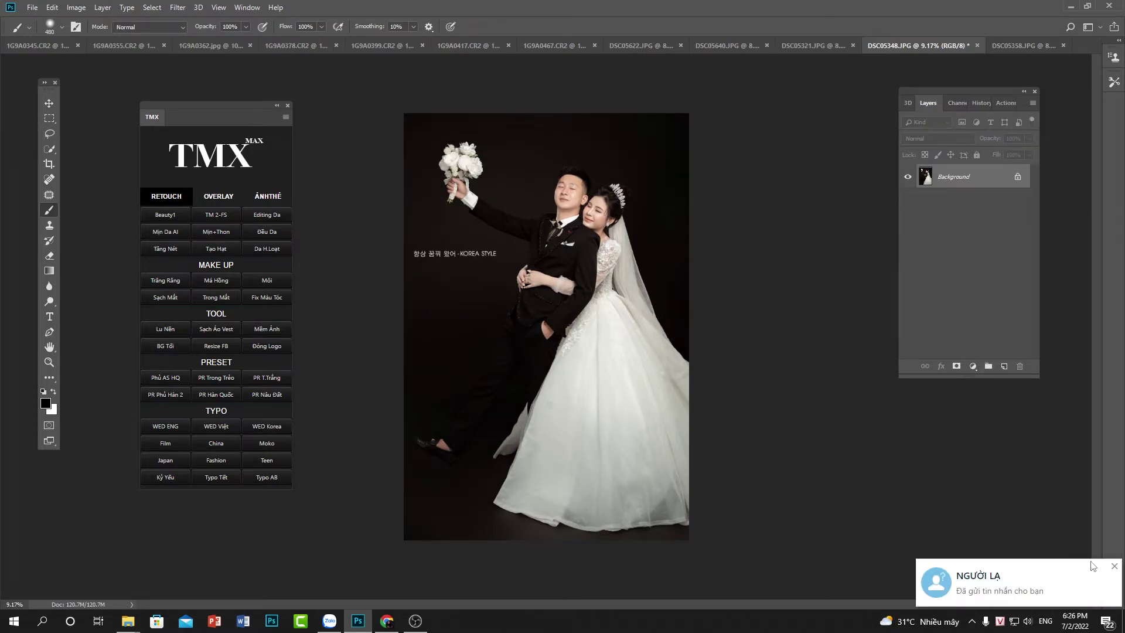
click(1114, 566)
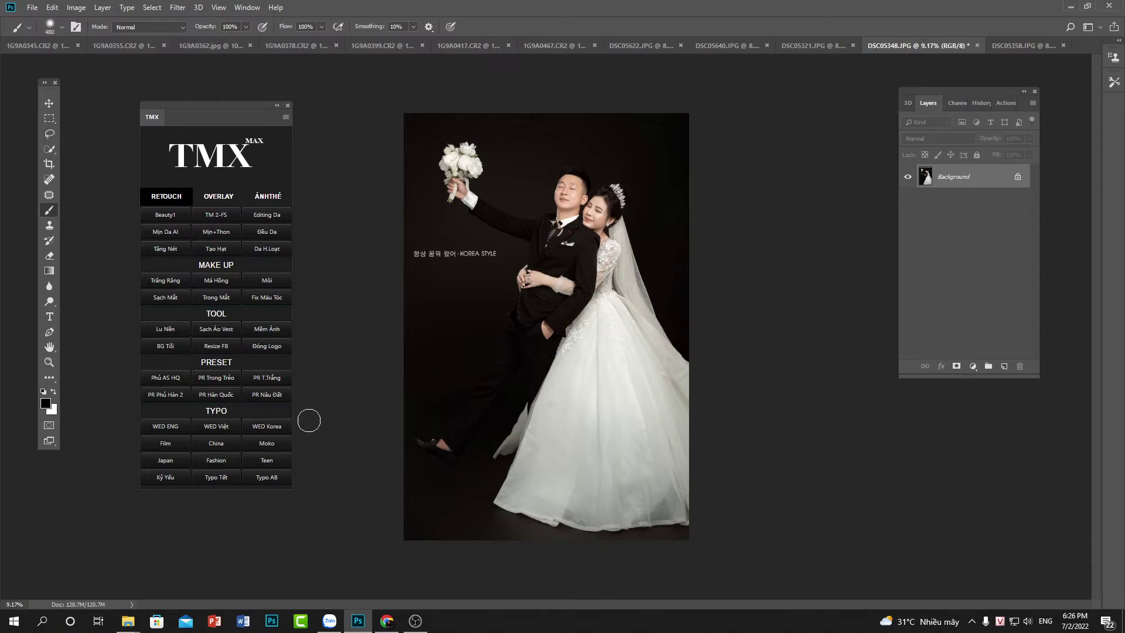
Step: Apply the PR T.Trắng preset at 51% opacity and soften it over the couple on its mask with an enlarged brush at 40% and 10% opacity
click(267, 378)
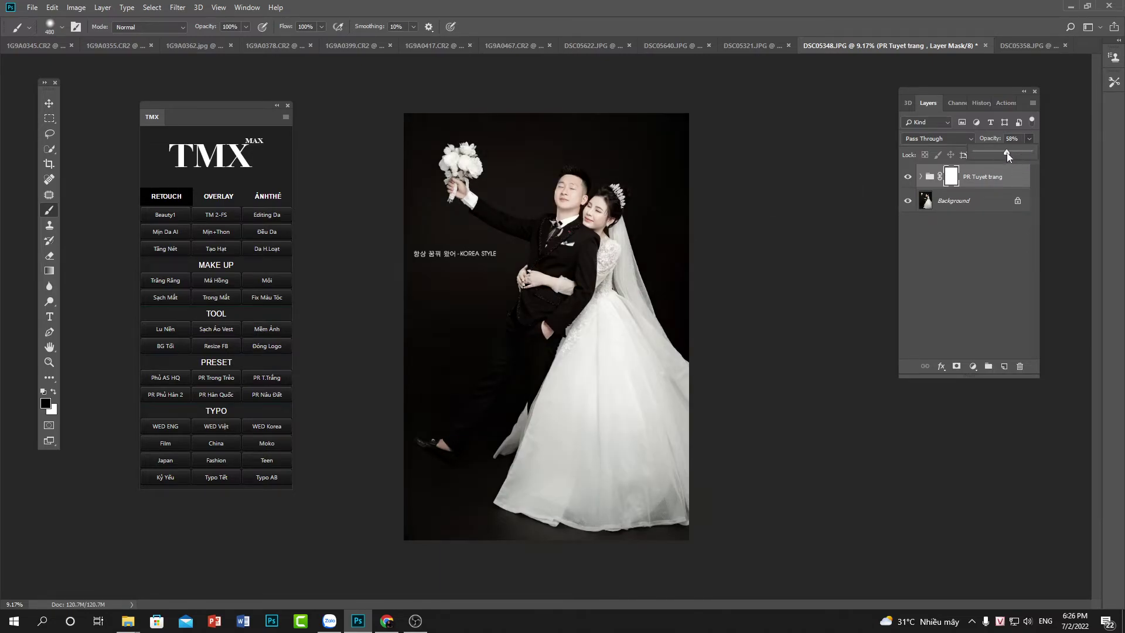
drag(1004, 153, 1001, 152)
click(246, 26)
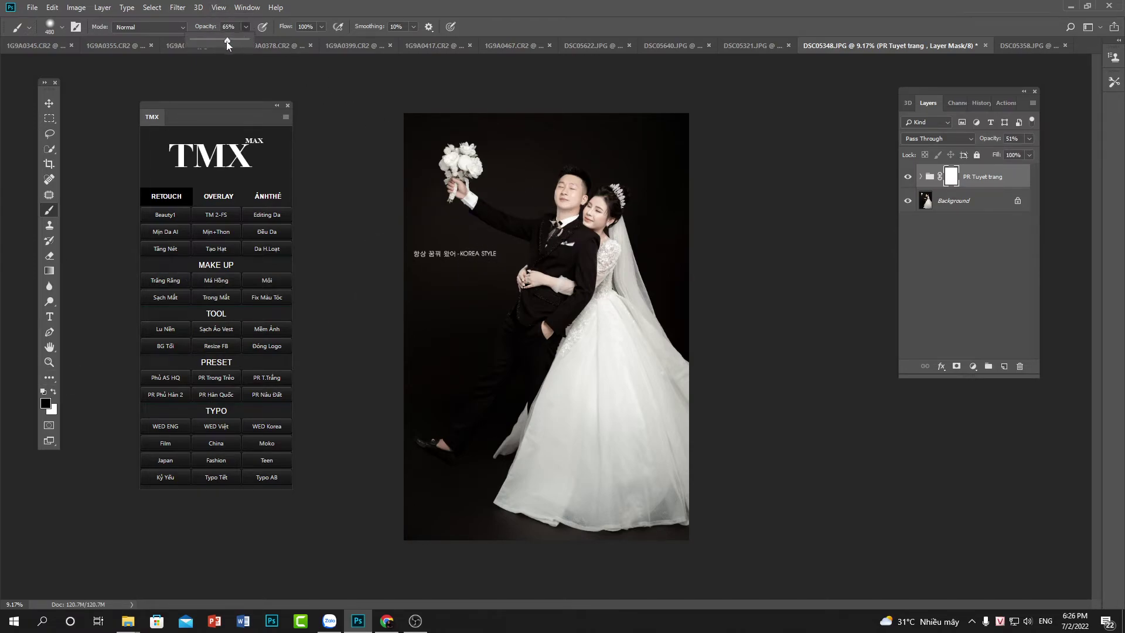
drag(216, 45, 214, 47)
right_click(615, 294)
drag(721, 325, 748, 325)
click(557, 196)
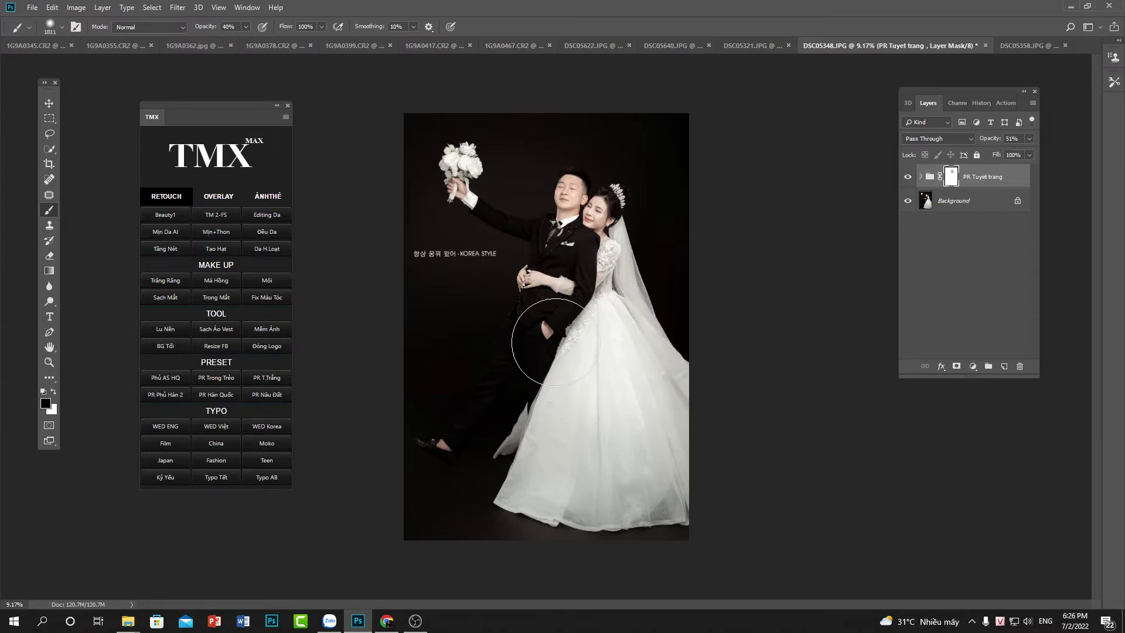
key(1)
mouse_move(530, 304)
mouse_down()
mouse_move(562, 276)
mouse_move(539, 463)
mouse_move(621, 459)
mouse_move(669, 369)
mouse_move(613, 238)
mouse_up()
Step: Compare DSC05348 with and without the PR Tuyet trang layer group by repeatedly toggling its visibility
click(908, 177)
click(908, 177)
click(908, 177)
click(907, 177)
click(908, 178)
click(908, 177)
click(908, 177)
click(908, 177)
click(908, 177)
click(908, 177)
Step: Look through the open wedding photos, including 1G9A0467, DSC05622 and DSC05640
click(419, 44)
click(589, 46)
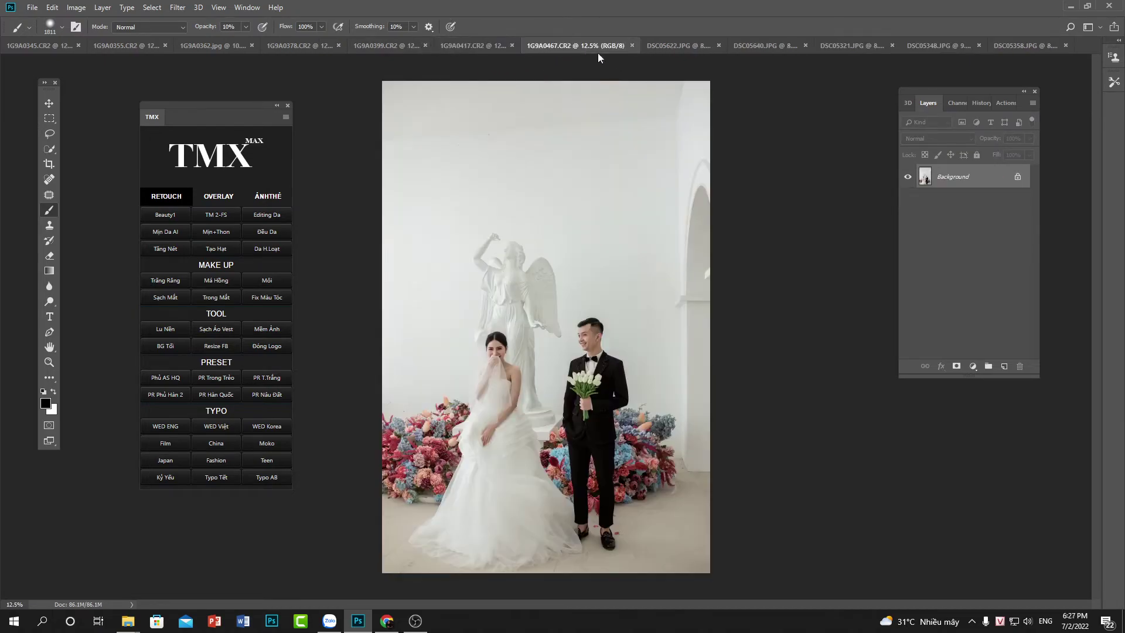
click(686, 45)
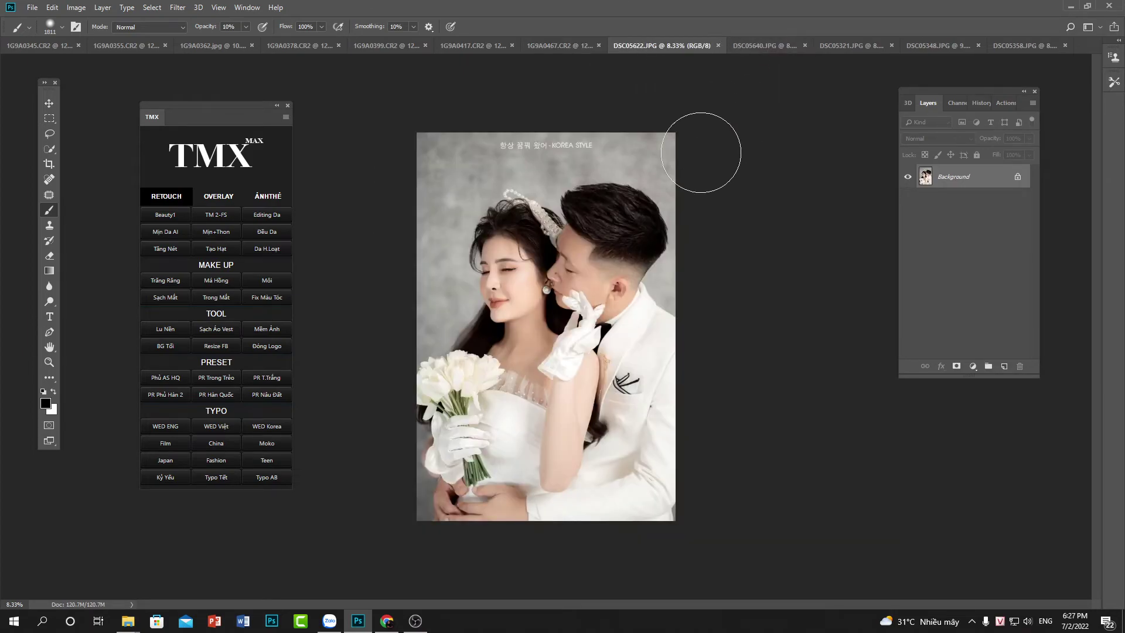
click(775, 48)
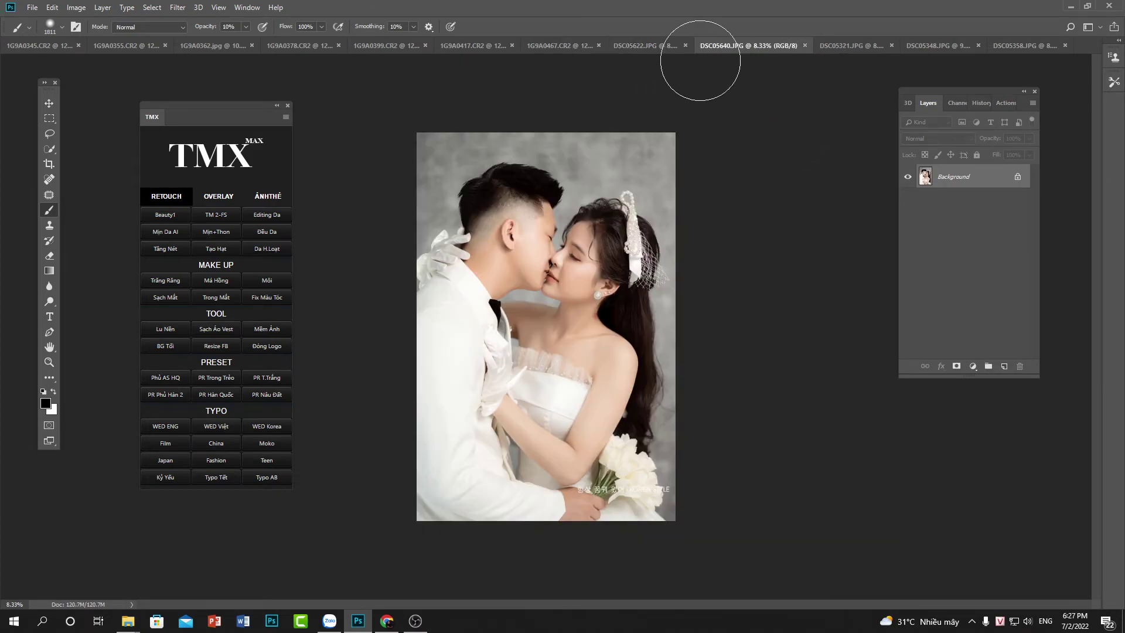
click(662, 47)
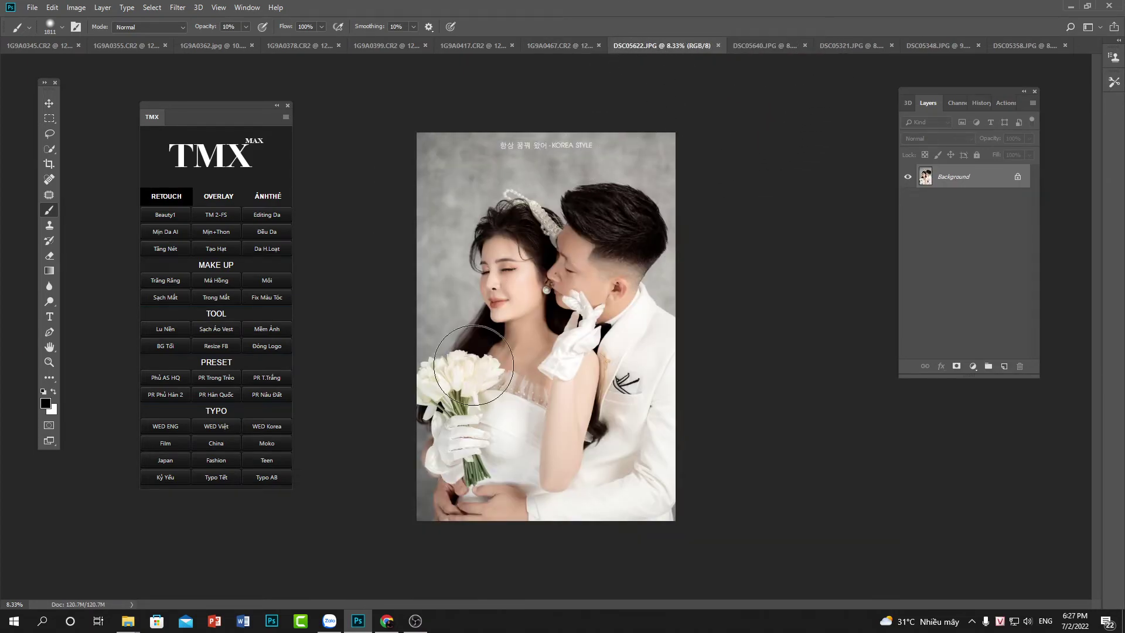
Step: Apply the Phủ AS HQ preset to DSC05640, adjusting its Gaussian Blur radius, and lower the Background copy layer's opacity to about 35%
click(761, 47)
click(166, 381)
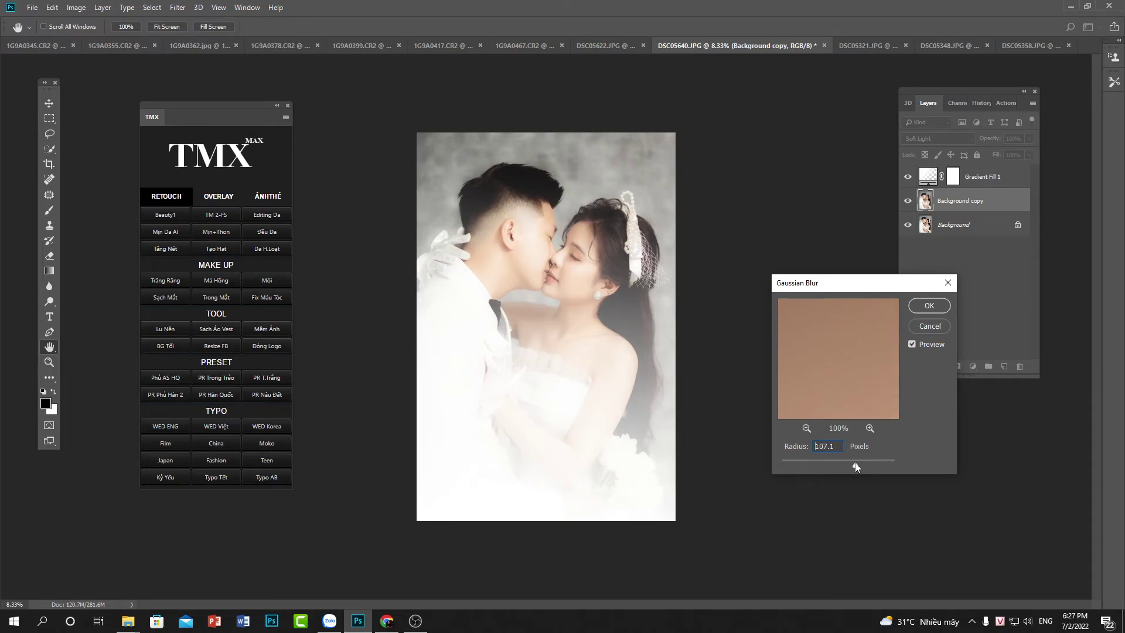
drag(844, 462, 847, 464)
click(931, 305)
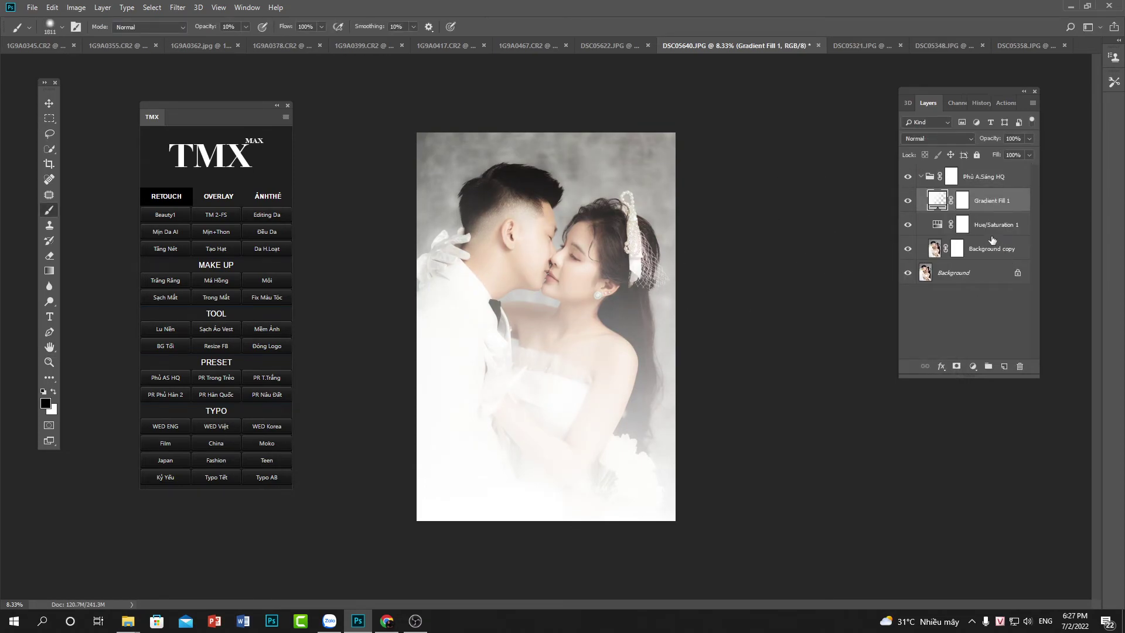
drag(994, 151, 987, 156)
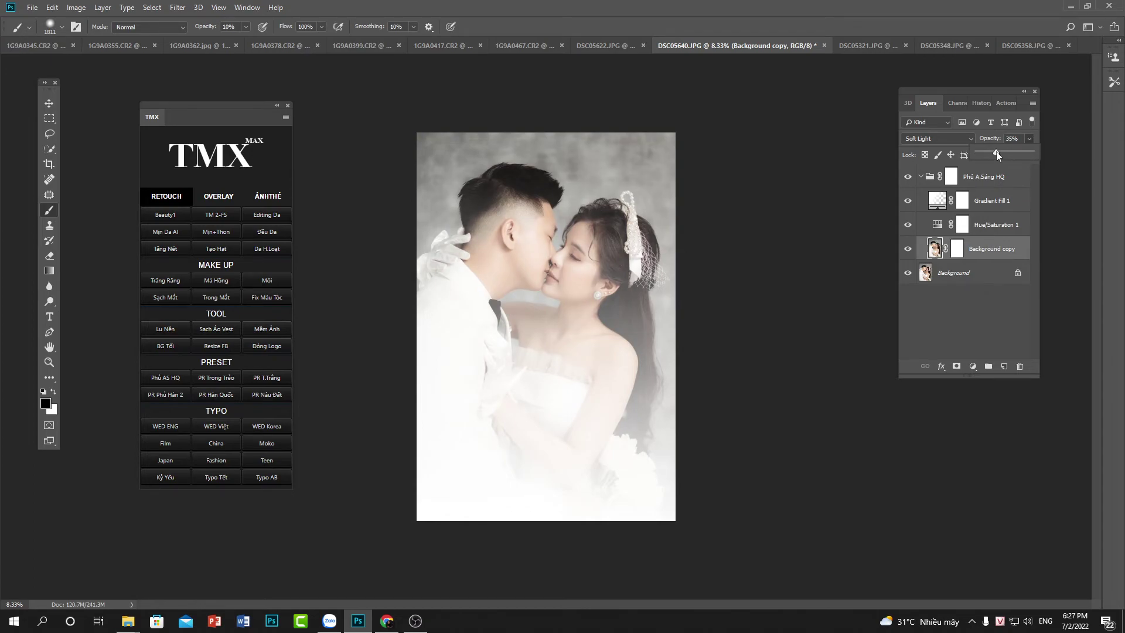
Step: Try a scale of 484% for the Gradient Fill 1 layer and bring the scale back down
click(938, 201)
double_click(938, 201)
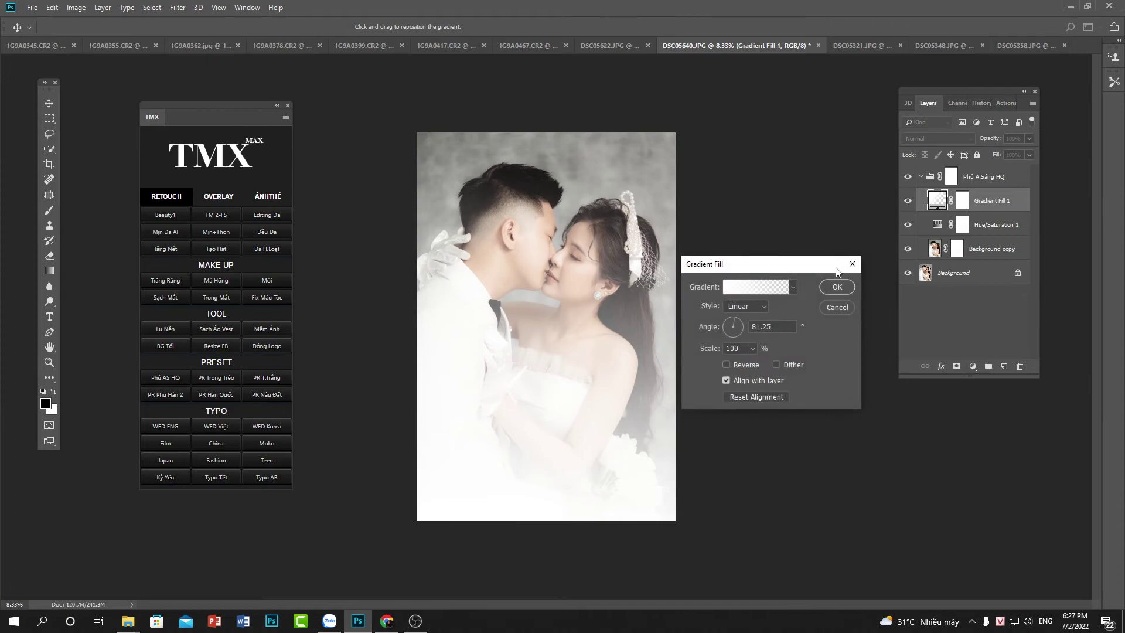
drag(783, 265, 809, 272)
click(779, 357)
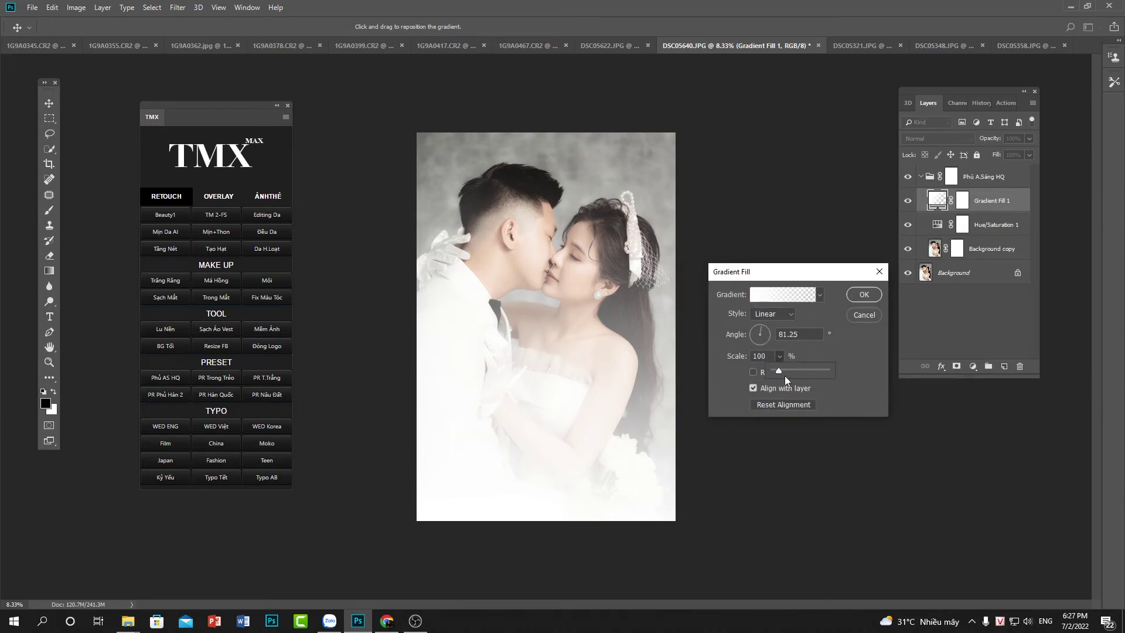
mouse_move(801, 375)
mouse_down()
mouse_move(815, 377)
mouse_move(799, 371)
mouse_up()
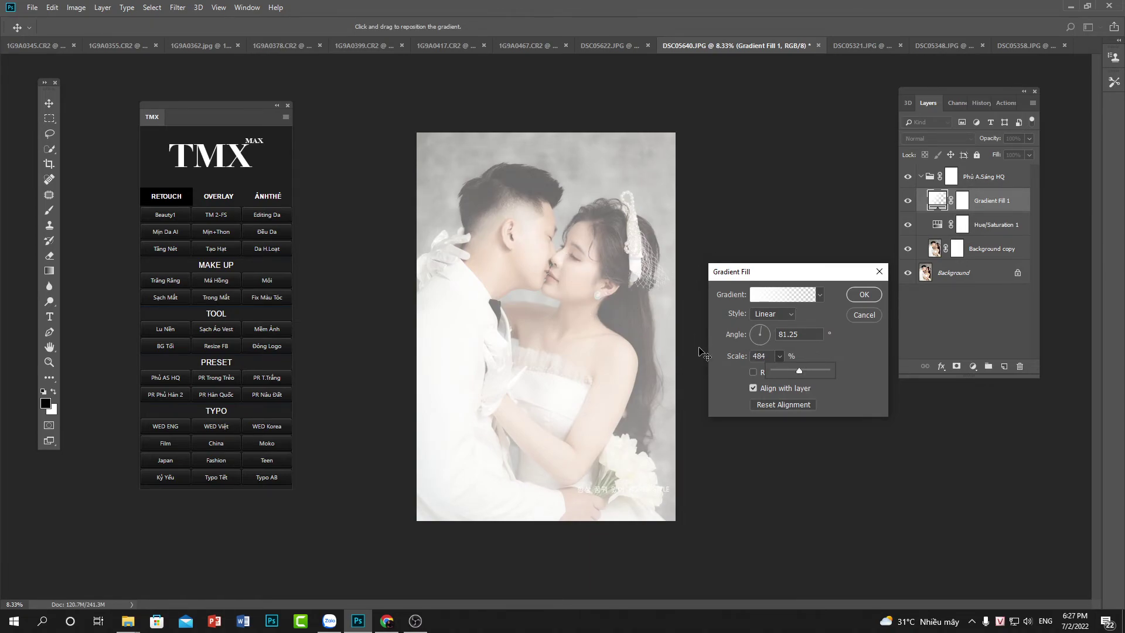
drag(798, 372, 779, 373)
key(b)
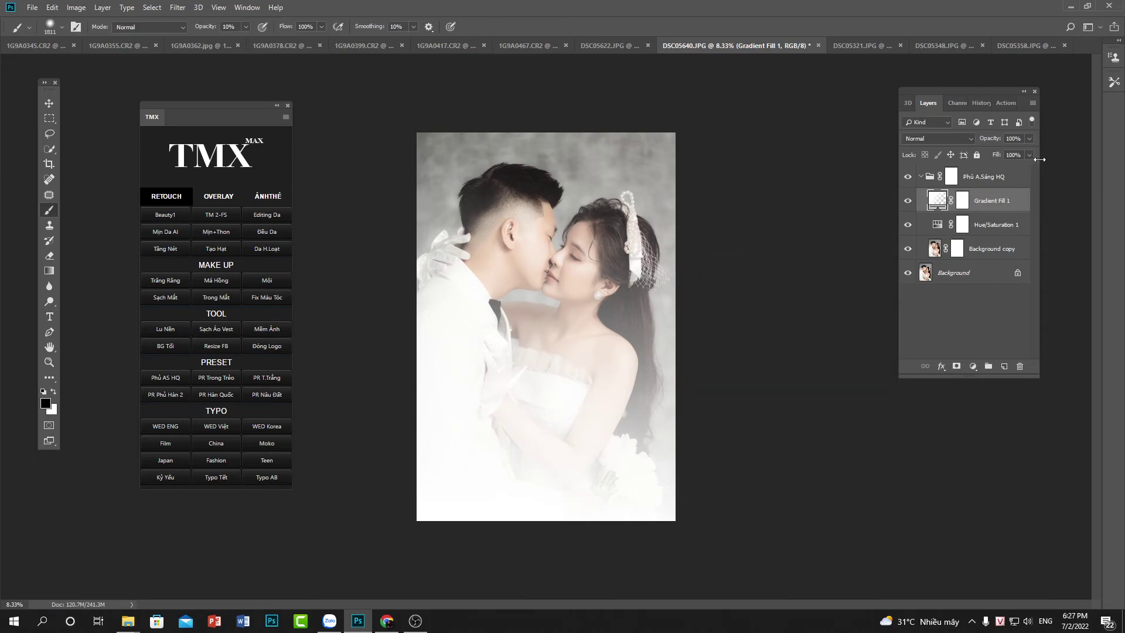
Step: Soften the light effect by lowering Gradient Fill 1's opacity and masking the group over the couple with a 20% brush, and merge all layers
mouse_move(1012, 153)
mouse_down()
mouse_move(1001, 150)
mouse_move(1012, 154)
mouse_up()
click(951, 176)
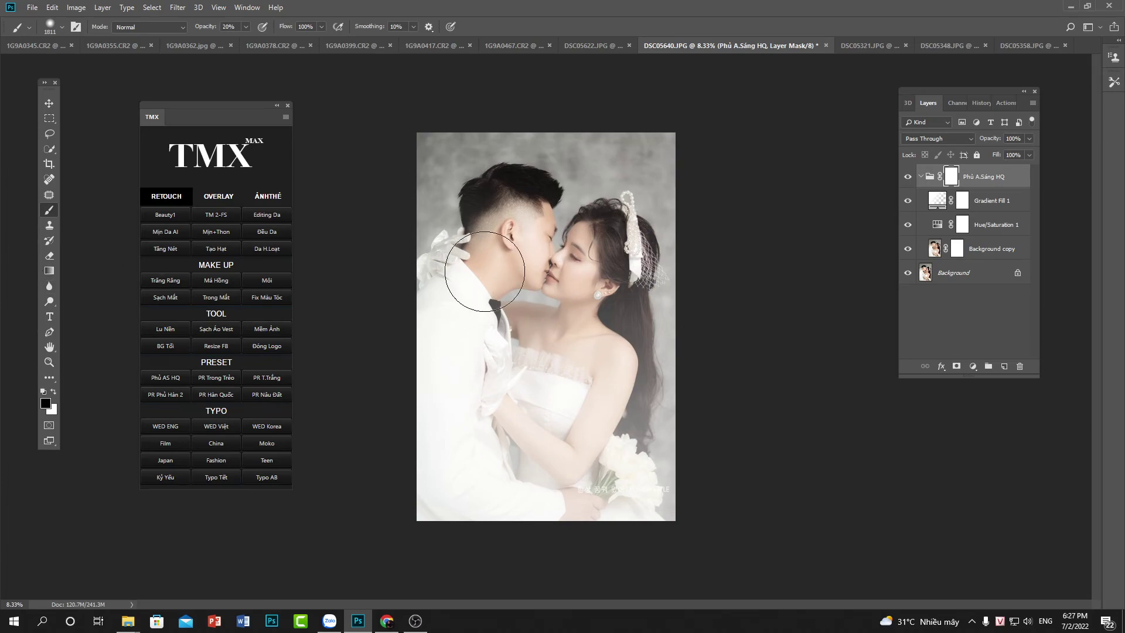
drag(516, 264, 488, 259)
mouse_move(587, 341)
mouse_down()
mouse_move(625, 361)
mouse_move(611, 319)
mouse_up()
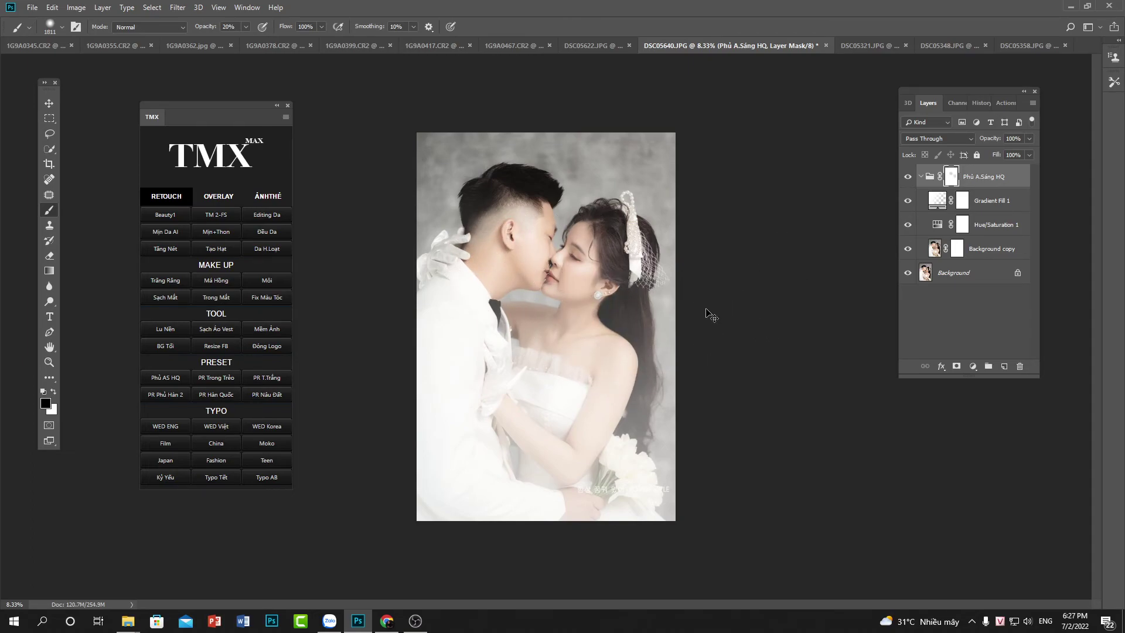
key(ctrl+shift+e)
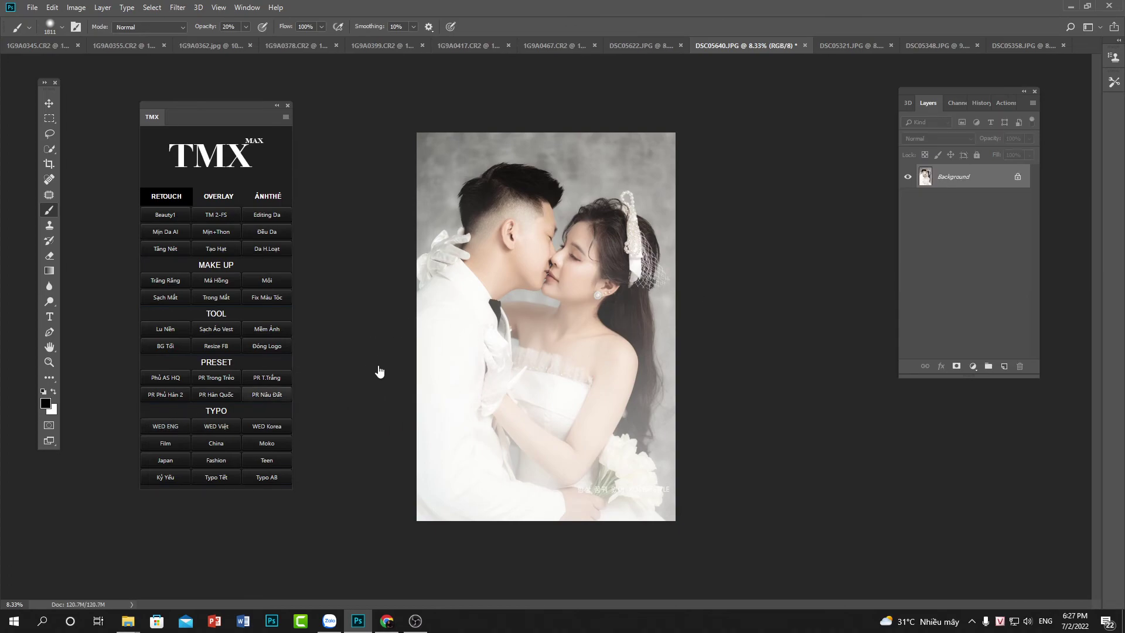
Step: Place the TM Wedding ENG (121) typography over the couple on DSC05640 and position it across the lower part of the photo
click(656, 392)
drag(593, 334, 594, 457)
key(Return)
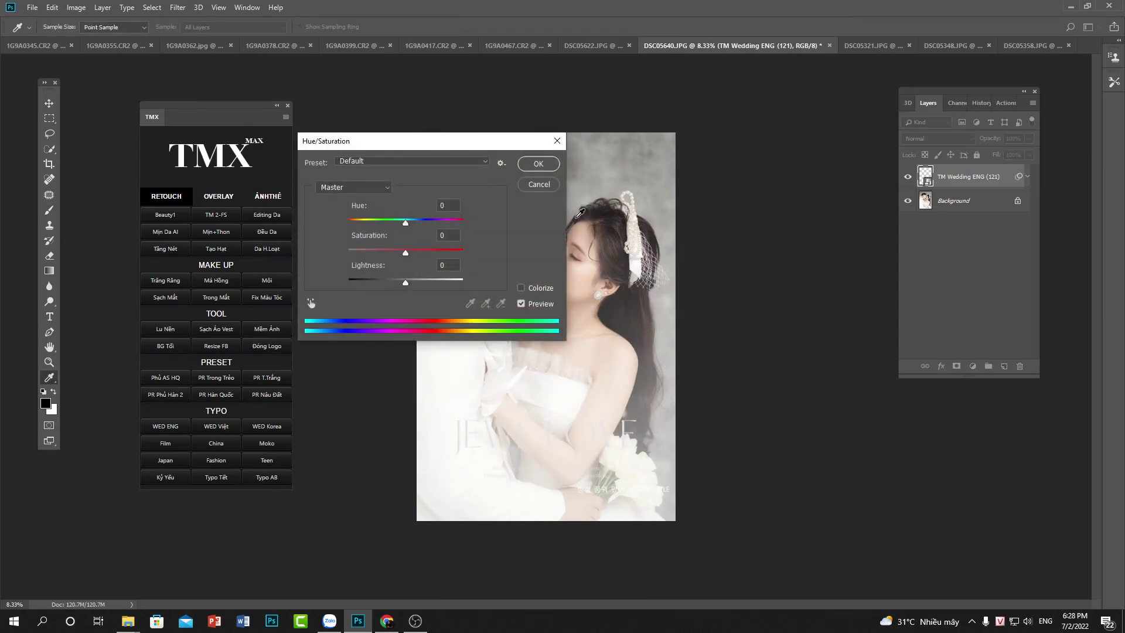
Step: Darken the JEWL LOVE typography with a Hue/Saturation lightness of -72 and move it slightly lower on the photo
drag(170, 225, 156, 225)
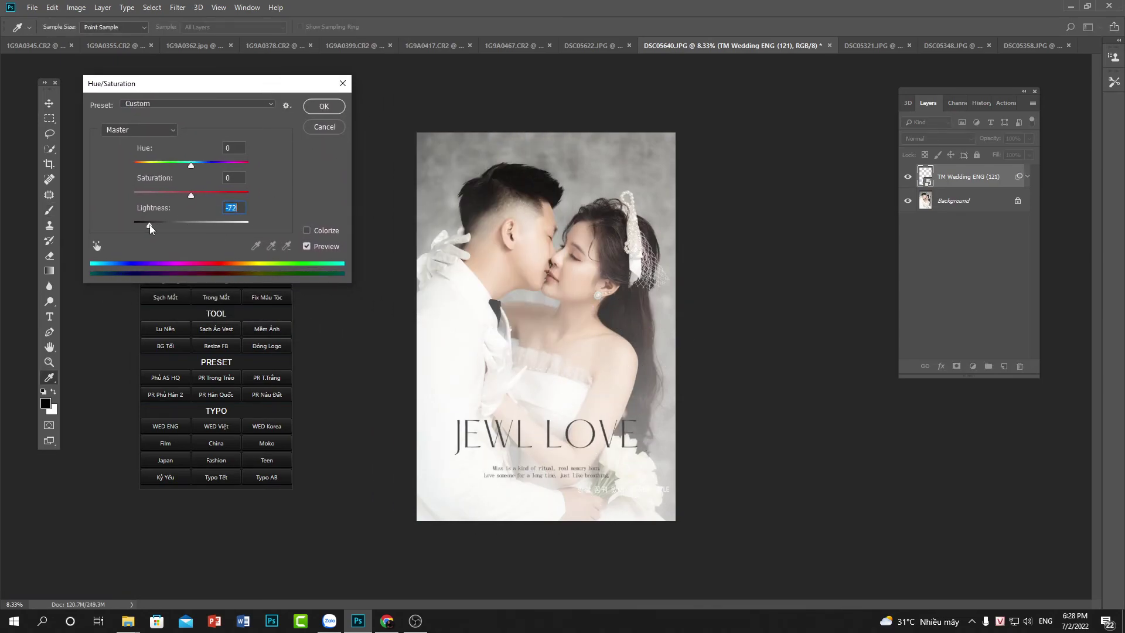
click(324, 107)
key(v)
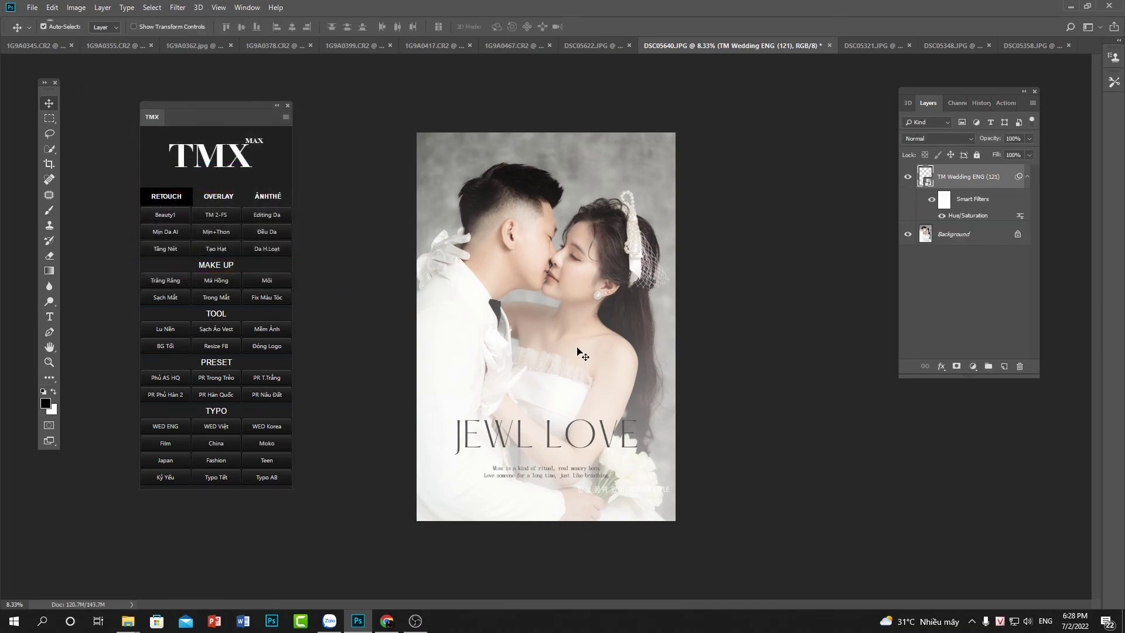
drag(551, 436, 551, 456)
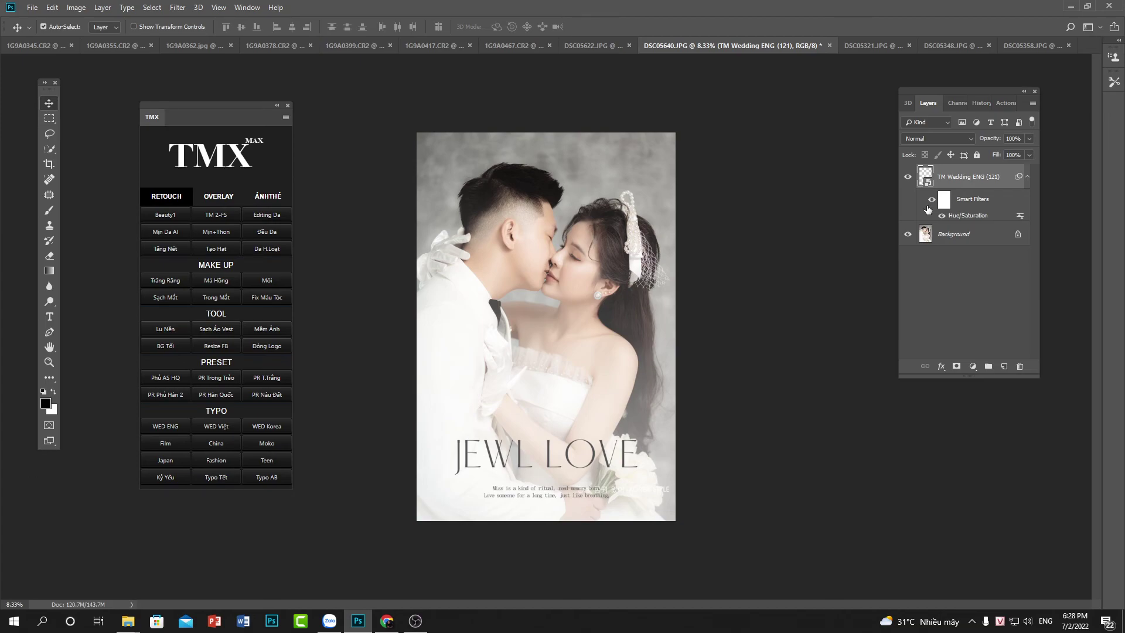
Step: Compare the edited DSC05640 with its original opened state through the document's history
click(980, 103)
scroll(1035, 194, up, 5)
click(967, 125)
key(ctrl+z)
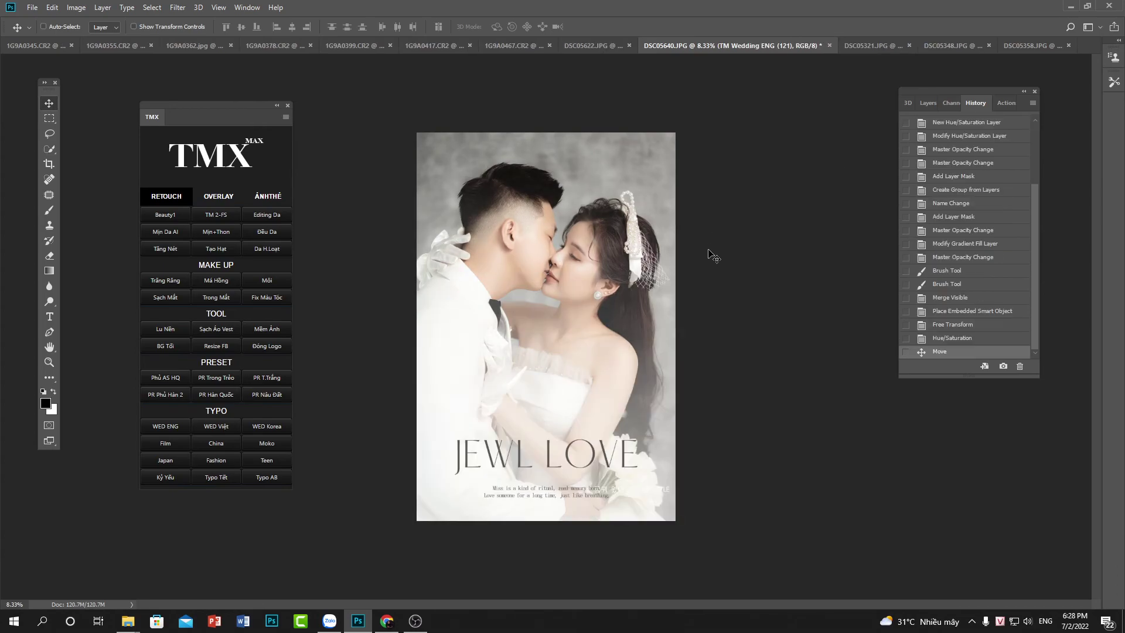
key(ctrl+z)
key(ctrl+z)
drag(1037, 202, 1038, 137)
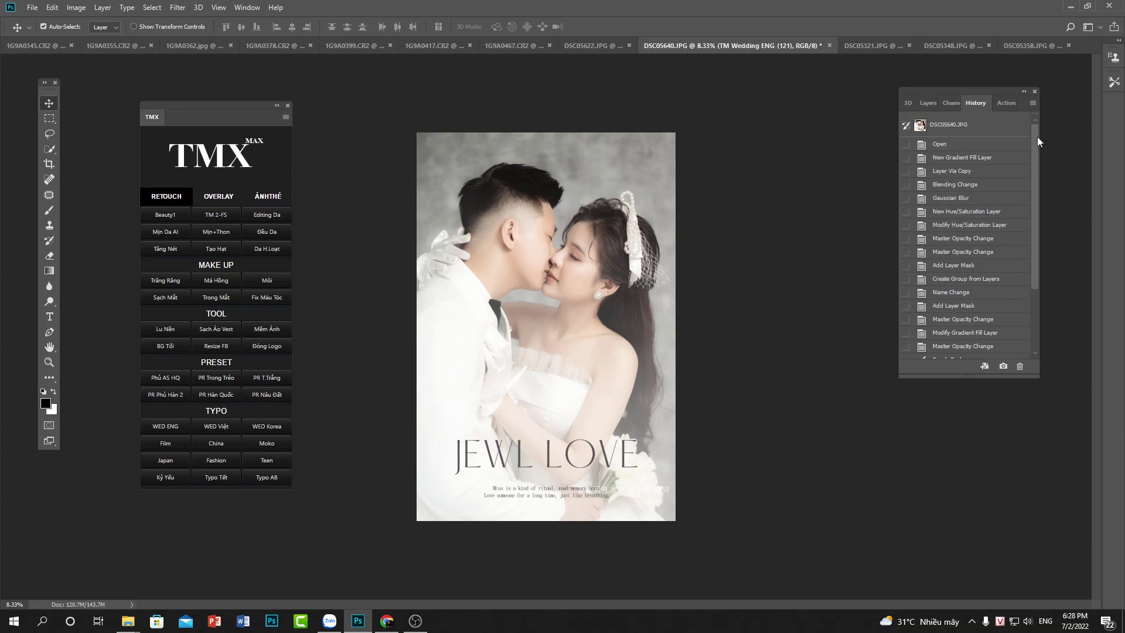